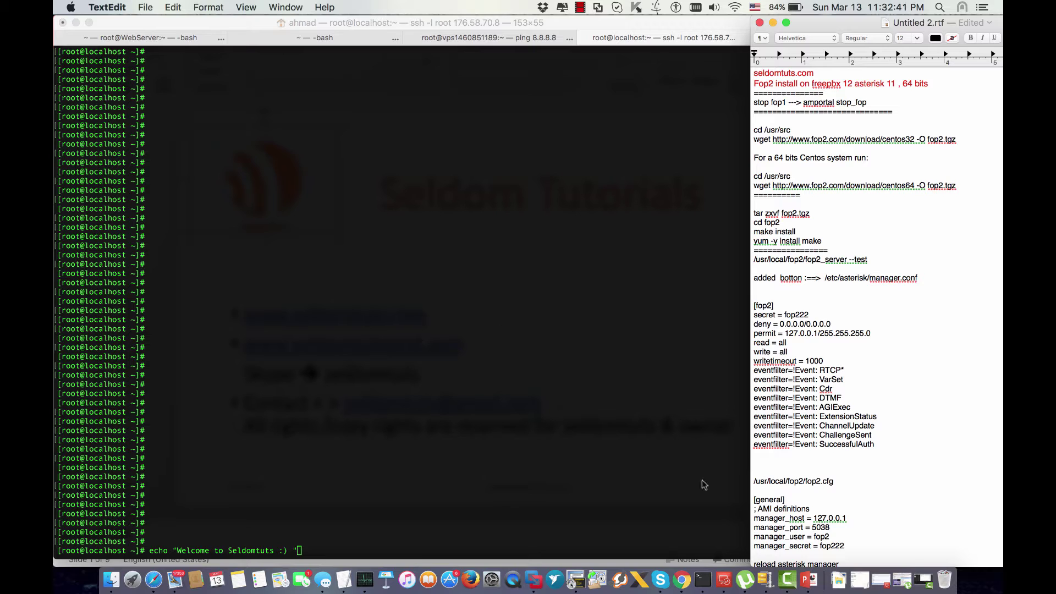
- Bring the Seldom Tutorials intro slide forward in PowerPoint
click(808, 580)
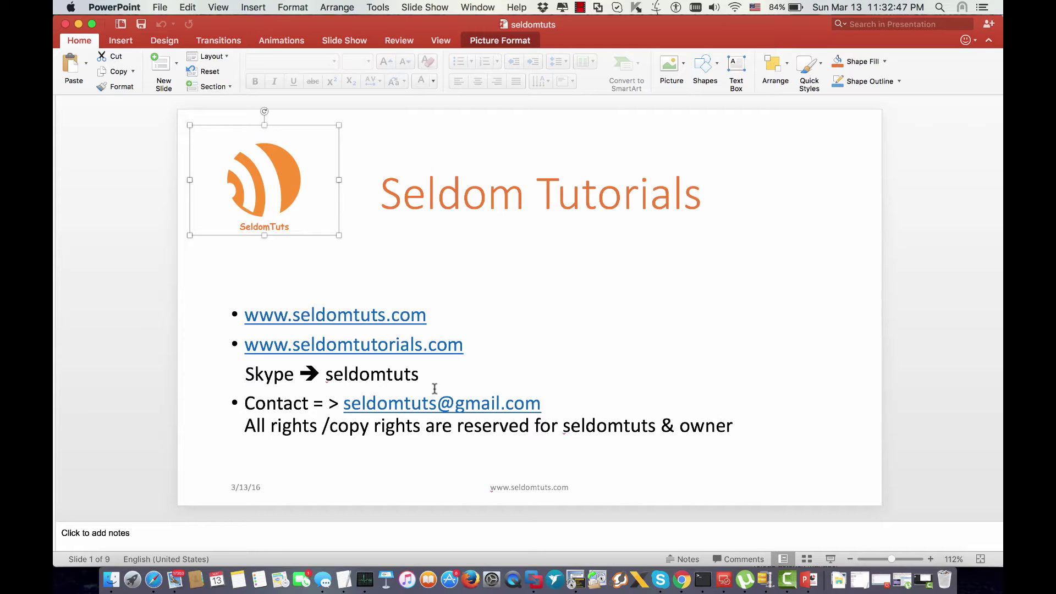
- Flip between the FreePBX System Admin page and the Flash Operator Panel 2 website in Safari
click(154, 580)
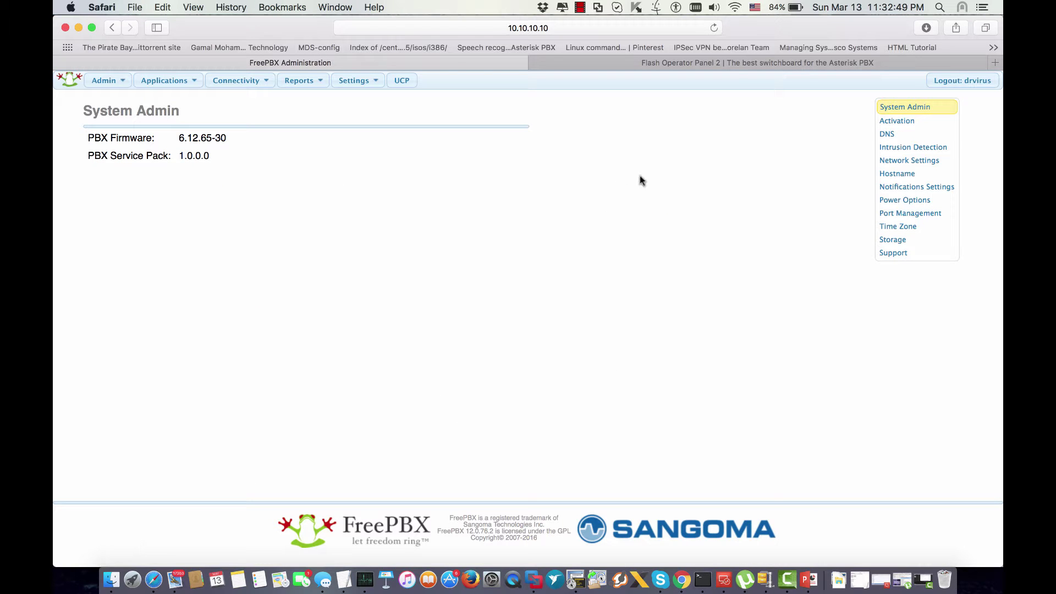
click(742, 62)
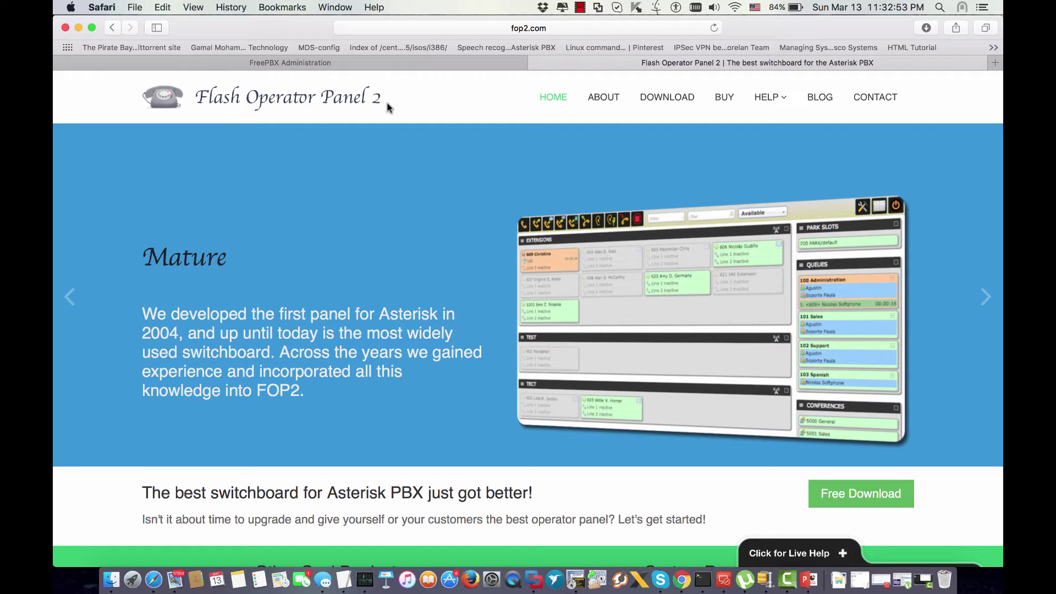
drag(385, 101, 195, 97)
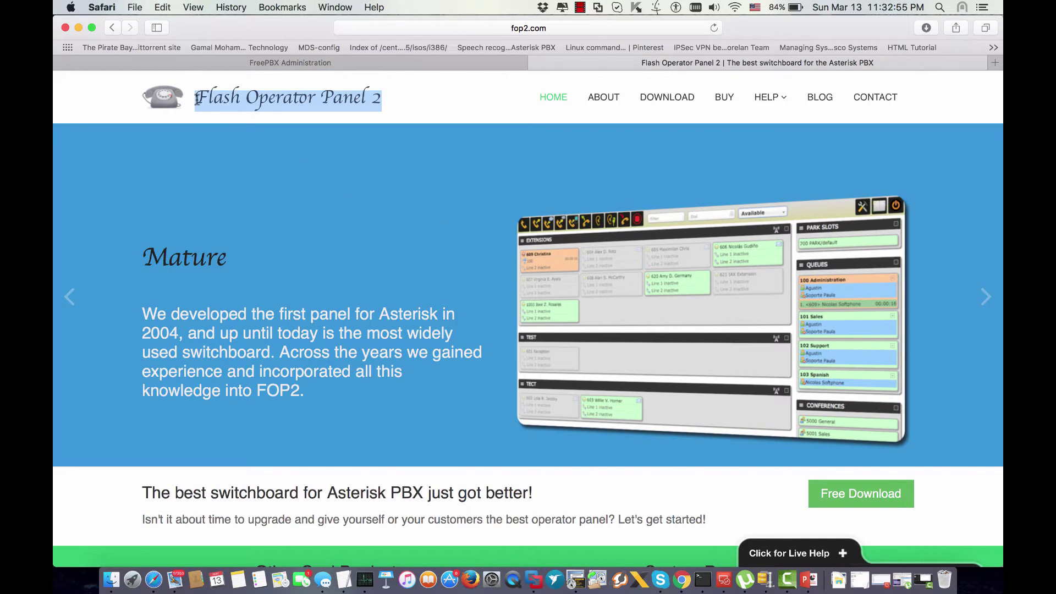
click(290, 62)
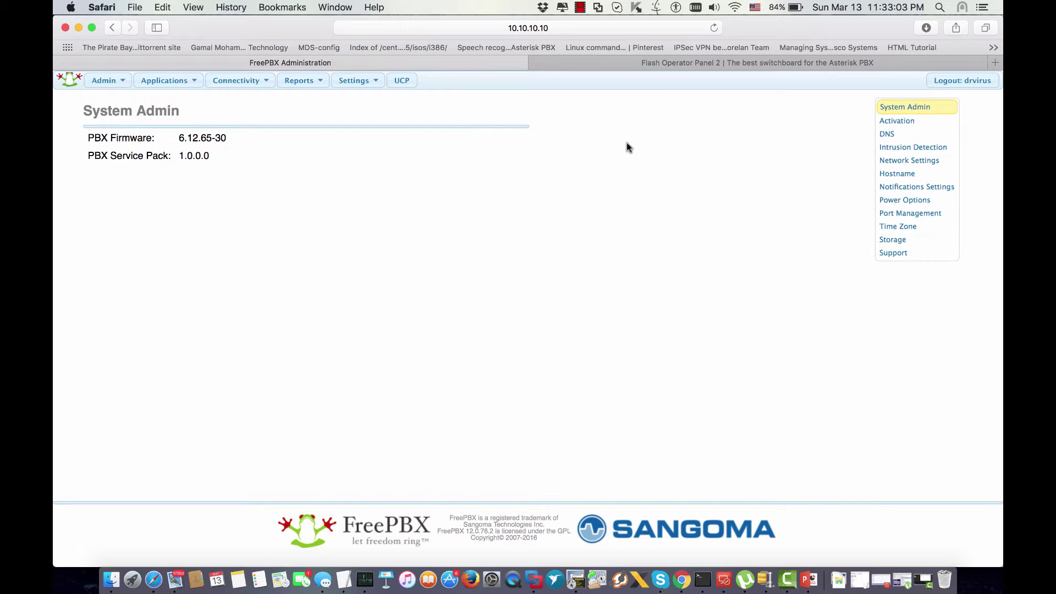
click(671, 64)
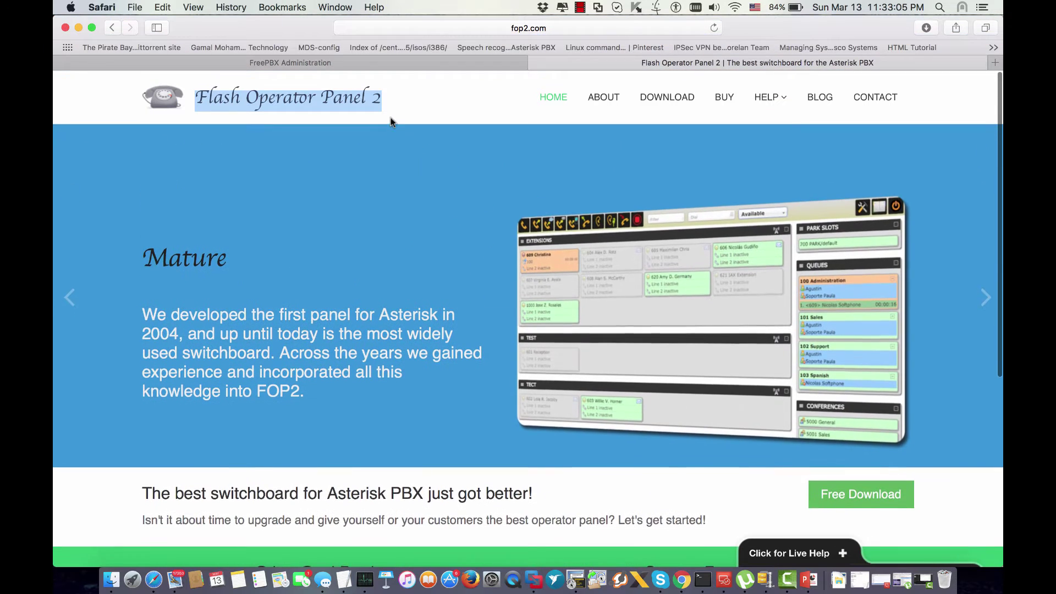
- Repeatedly highlight the Flash Operator Panel 2 heading on the product site for emphasis
click(392, 122)
drag(385, 100, 205, 98)
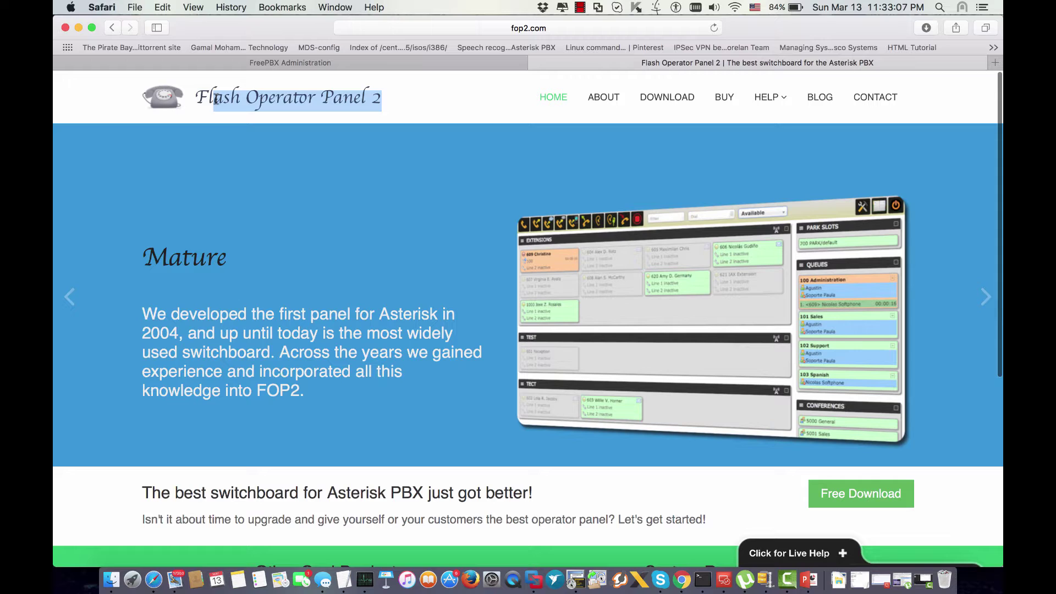
click(381, 98)
drag(363, 99, 198, 99)
click(382, 97)
drag(381, 98, 193, 93)
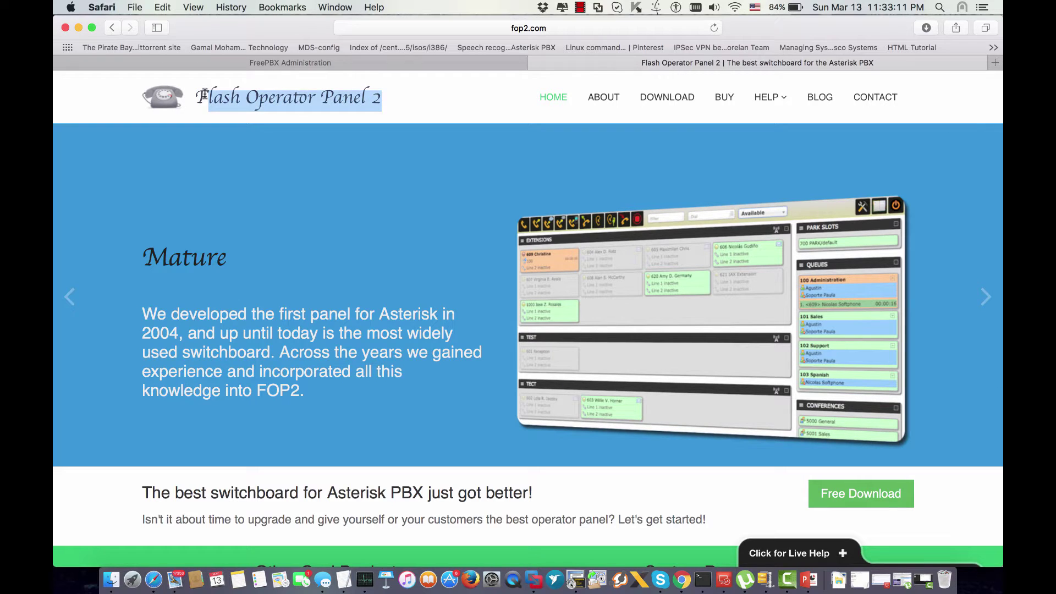
click(236, 101)
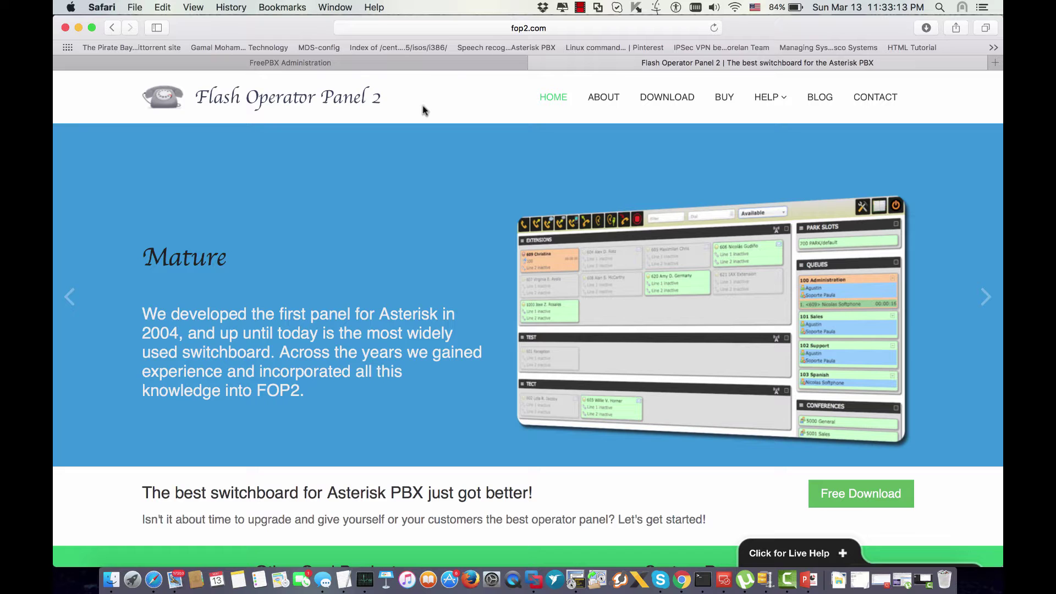
drag(382, 97, 194, 92)
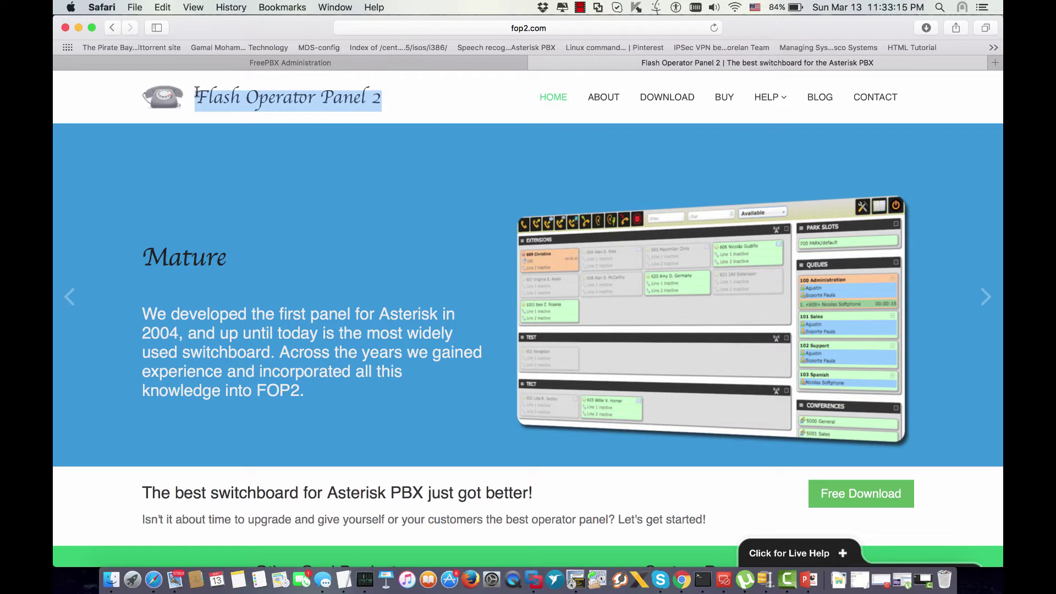
click(391, 87)
drag(382, 98, 195, 97)
click(363, 97)
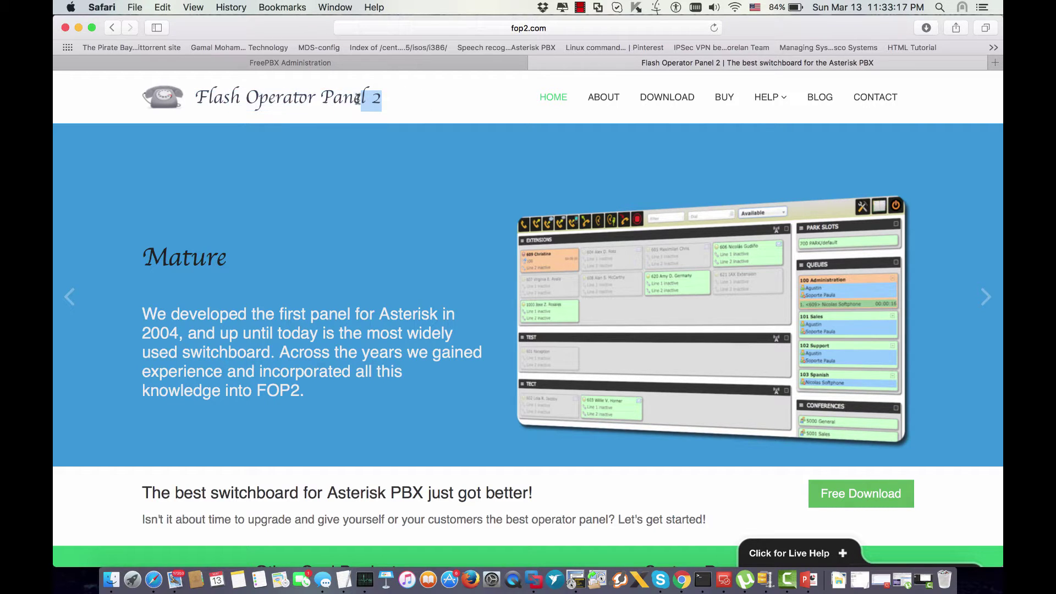
mouse_move(381, 98)
mouse_down()
mouse_move(195, 99)
mouse_move(329, 104)
mouse_up()
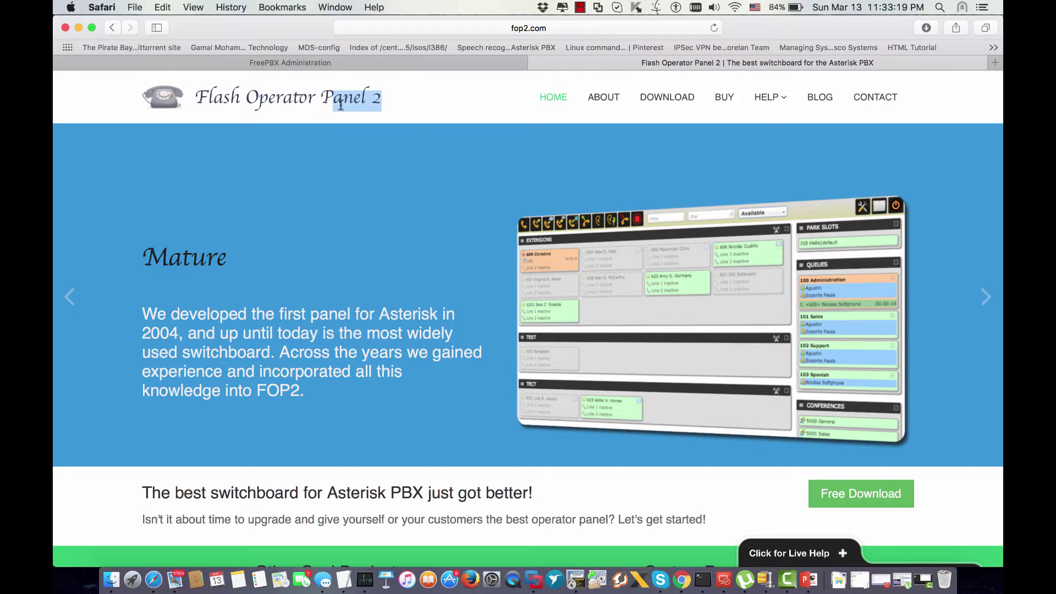
click(340, 106)
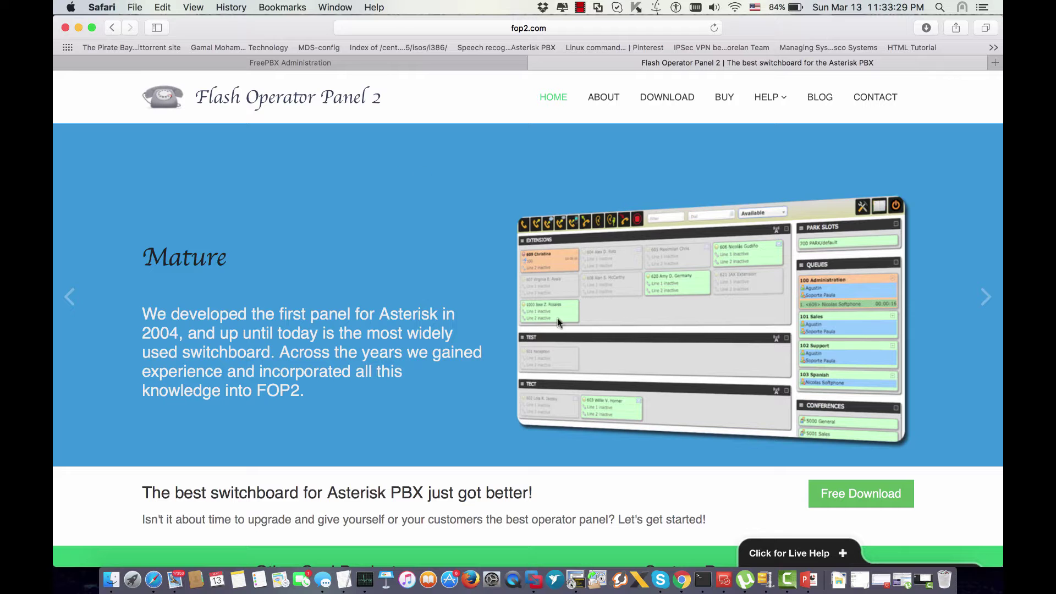
- Bring the FOP2 install notes forward and highlight 'freepbx 12' and '64 bits' in the title line
click(703, 580)
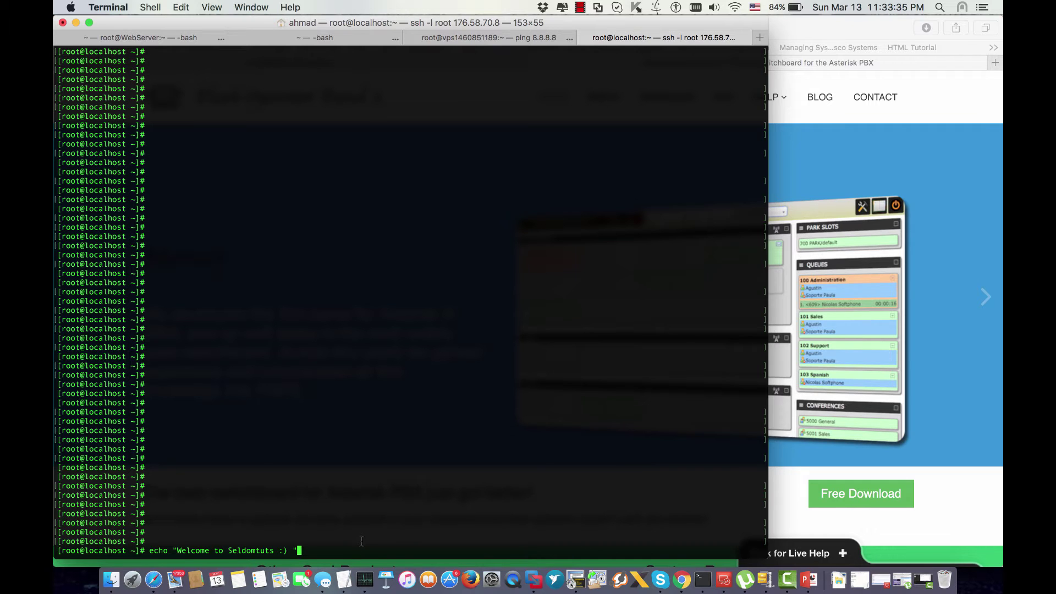
click(344, 580)
scroll(801, 177, up, 1)
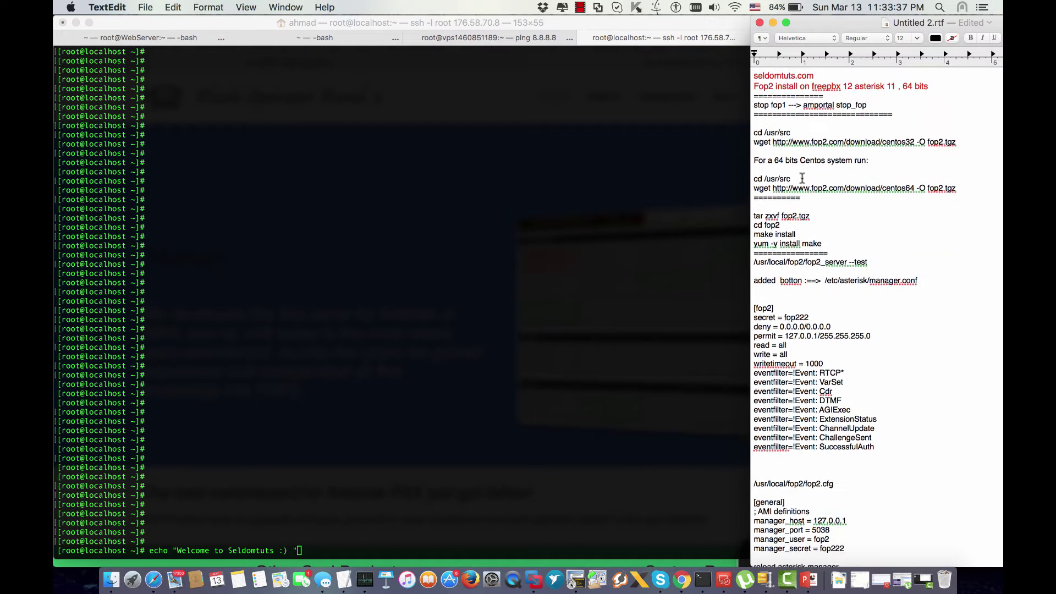
scroll(801, 178, down, 1)
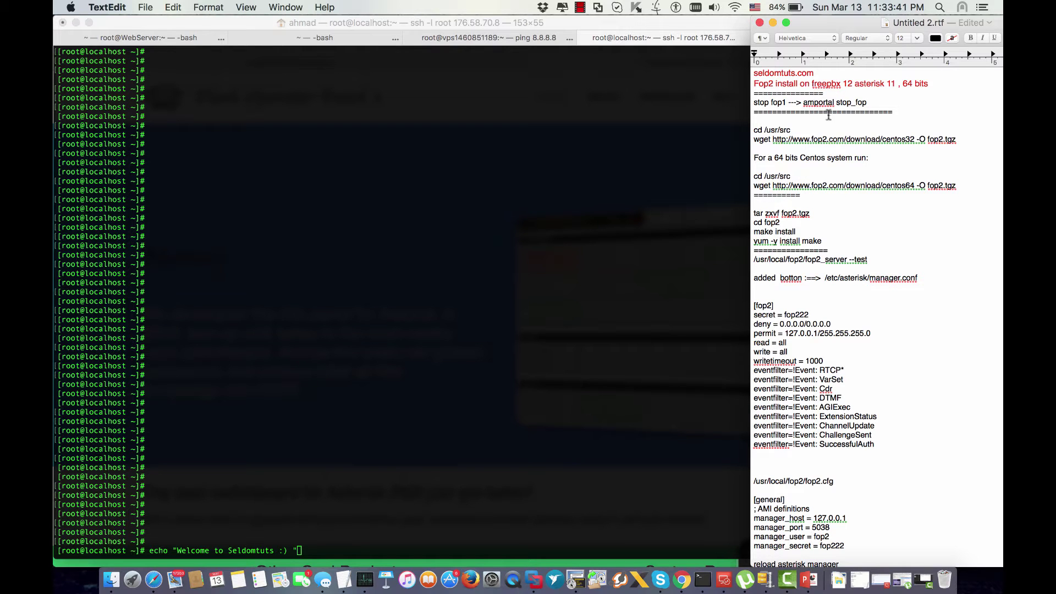
scroll(802, 178, down, 5)
scroll(801, 177, down, 3)
scroll(805, 163, up, 5)
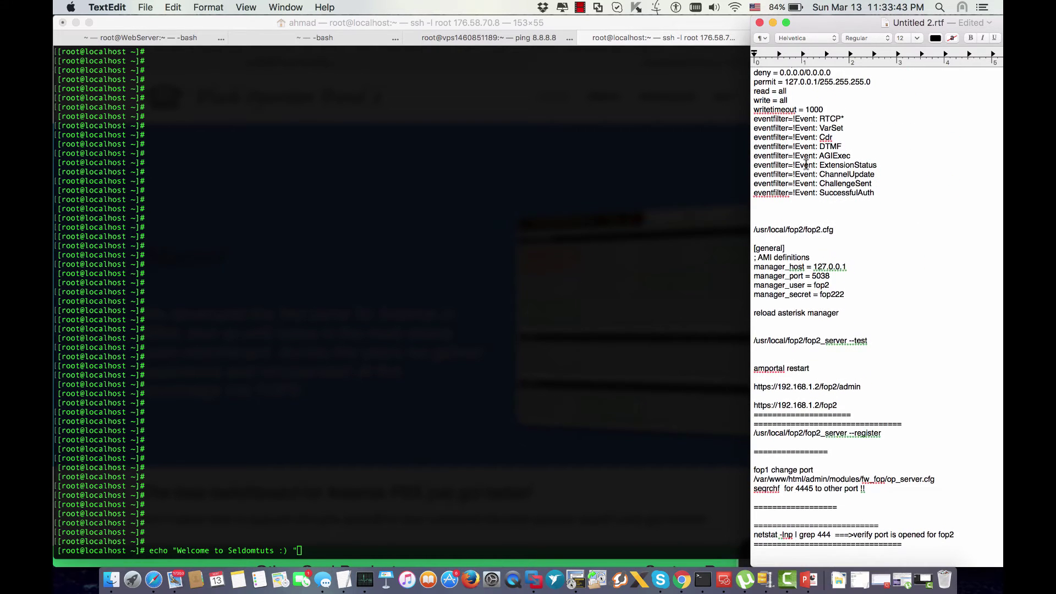
scroll(805, 163, up, 3)
scroll(805, 163, up, 5)
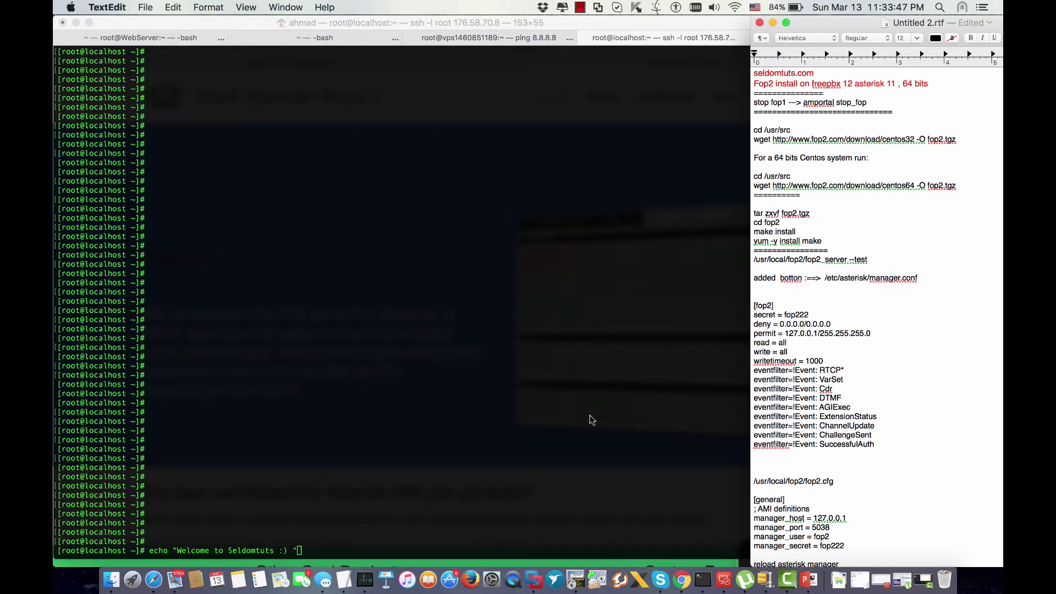
click(554, 431)
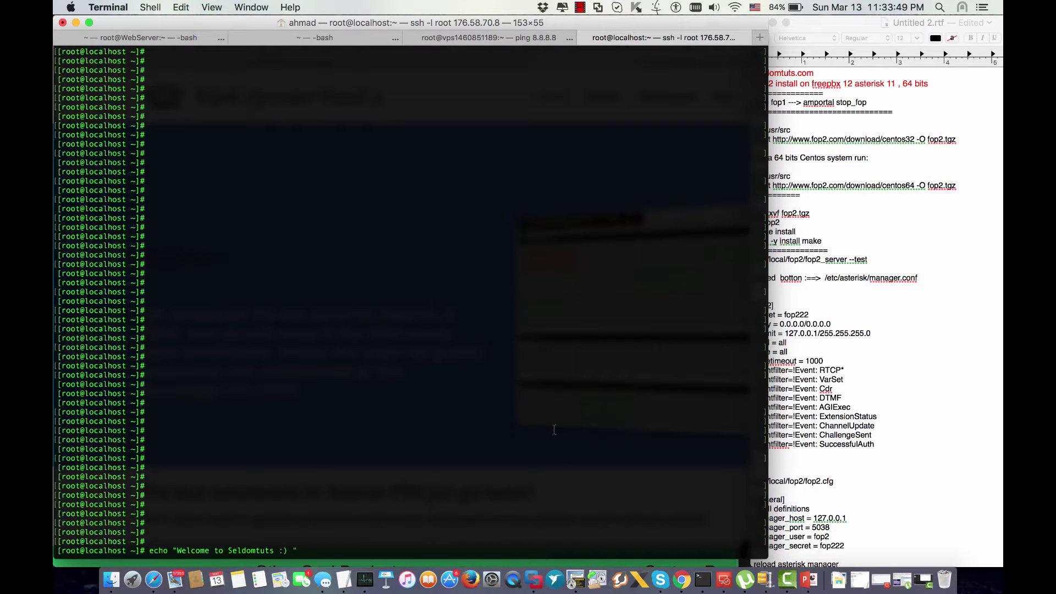
click(811, 269)
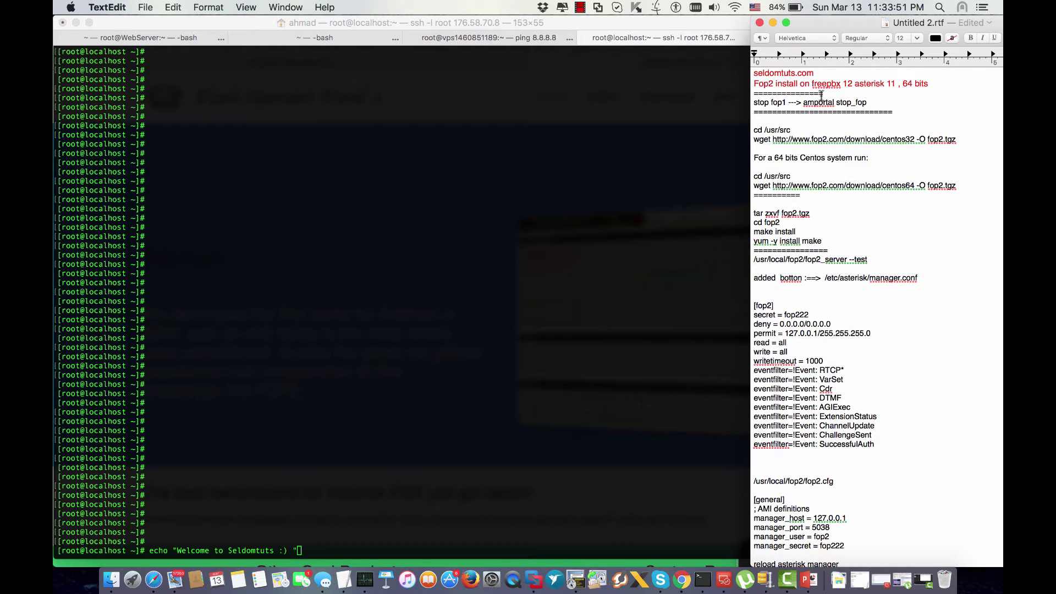
drag(811, 84, 855, 83)
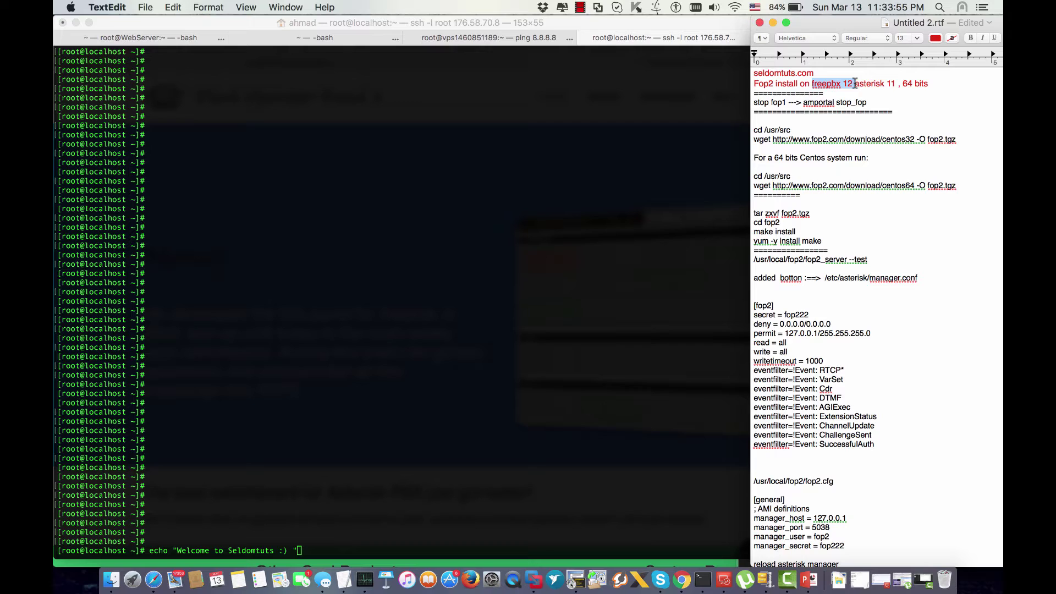
click(871, 83)
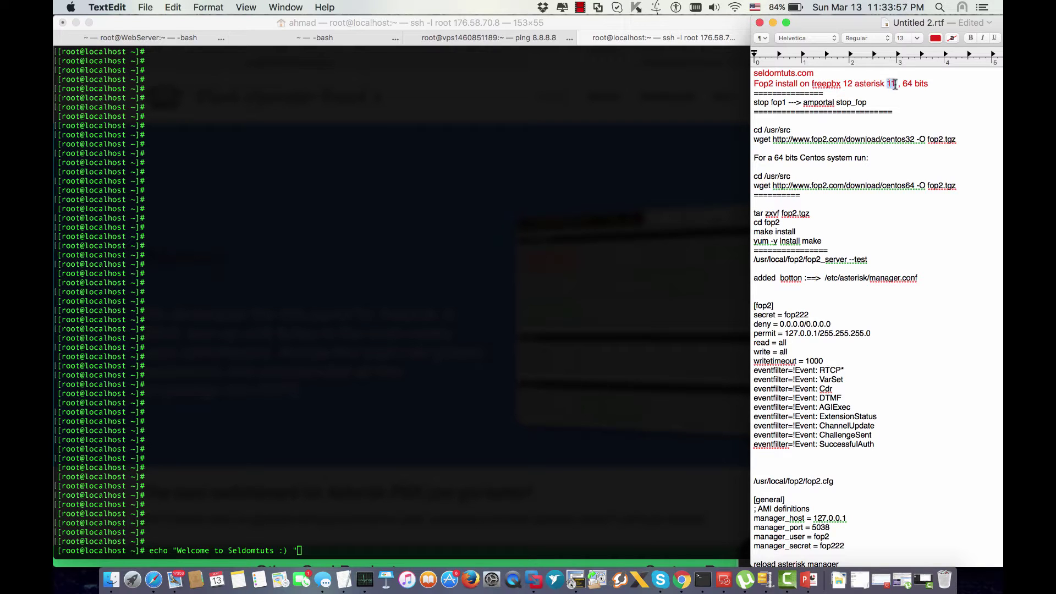
drag(929, 83, 903, 85)
- Run the Welcome to Seldomtuts echo in the root terminal, then highlight the notes' title line
click(528, 253)
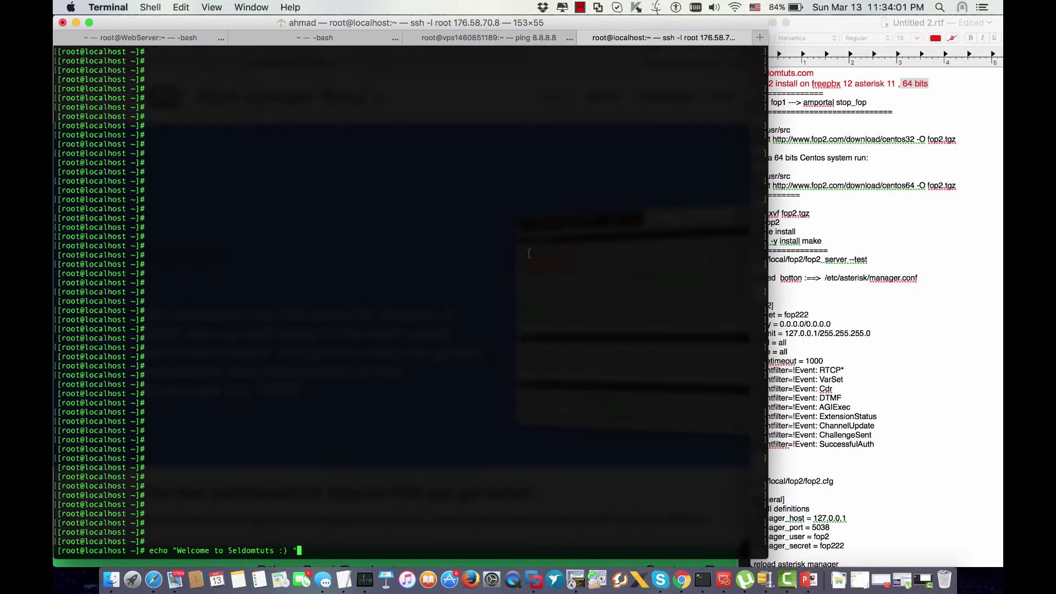
key(Return)
key(Return)
key(Return)
key(Return)
key(Return)
key(Return)
key(Return)
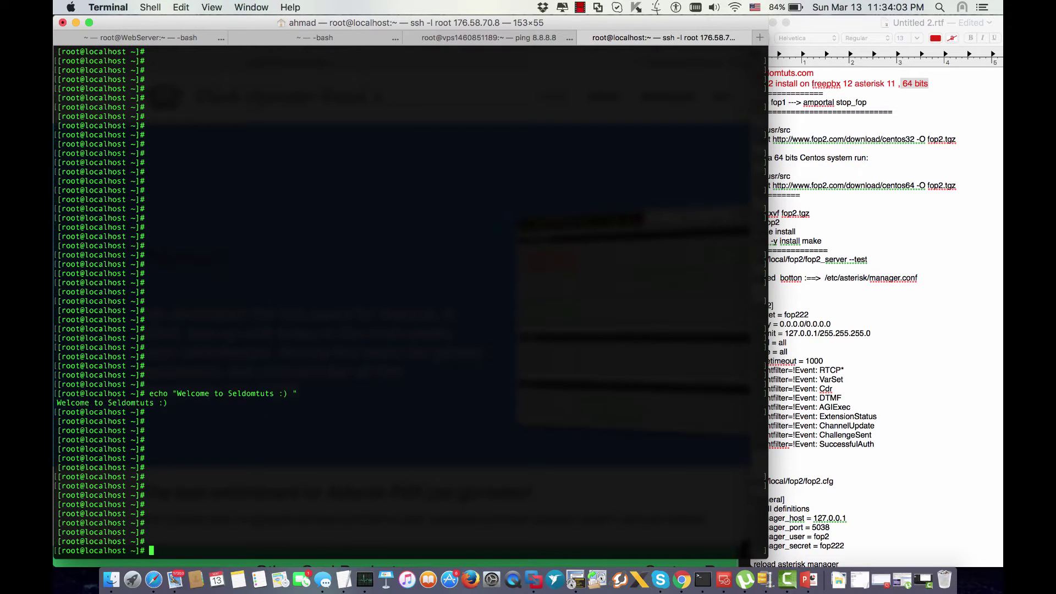
key(Return)
key(Return)
key(Return)
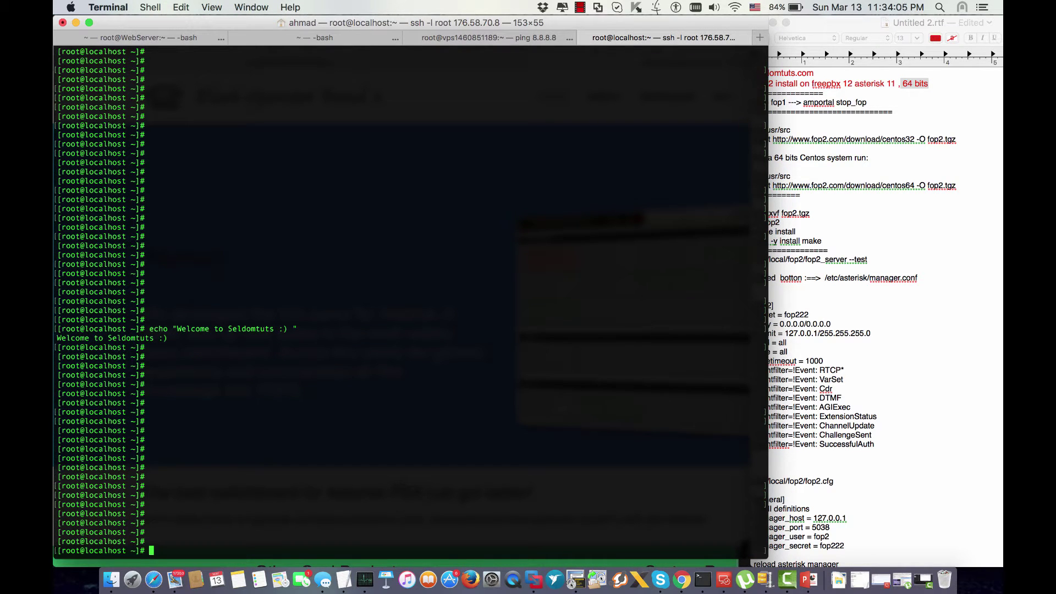
key(Return)
key(Return)
key(Return)
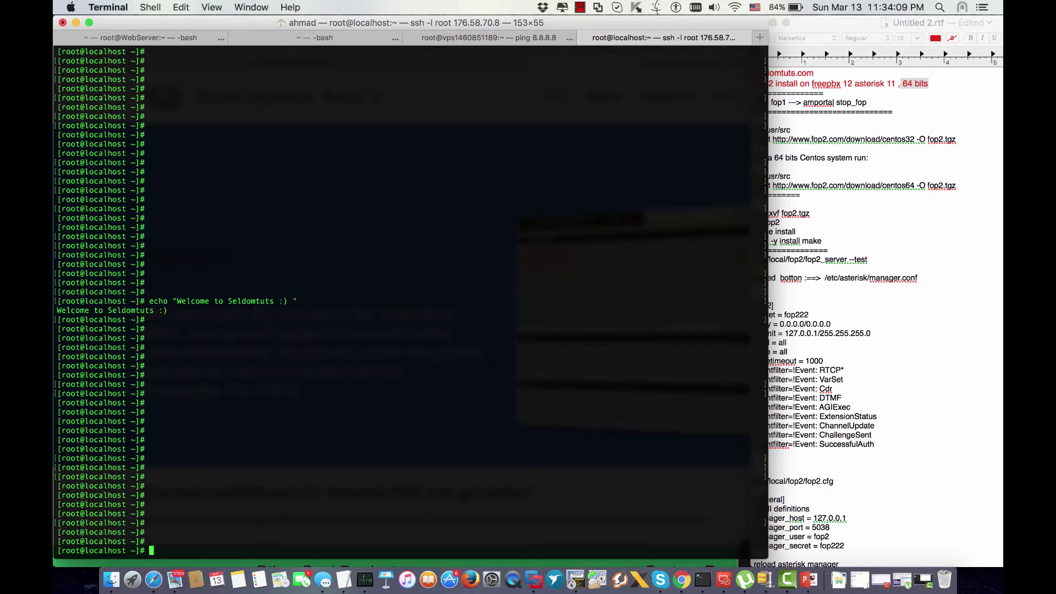
click(891, 107)
drag(932, 87, 769, 85)
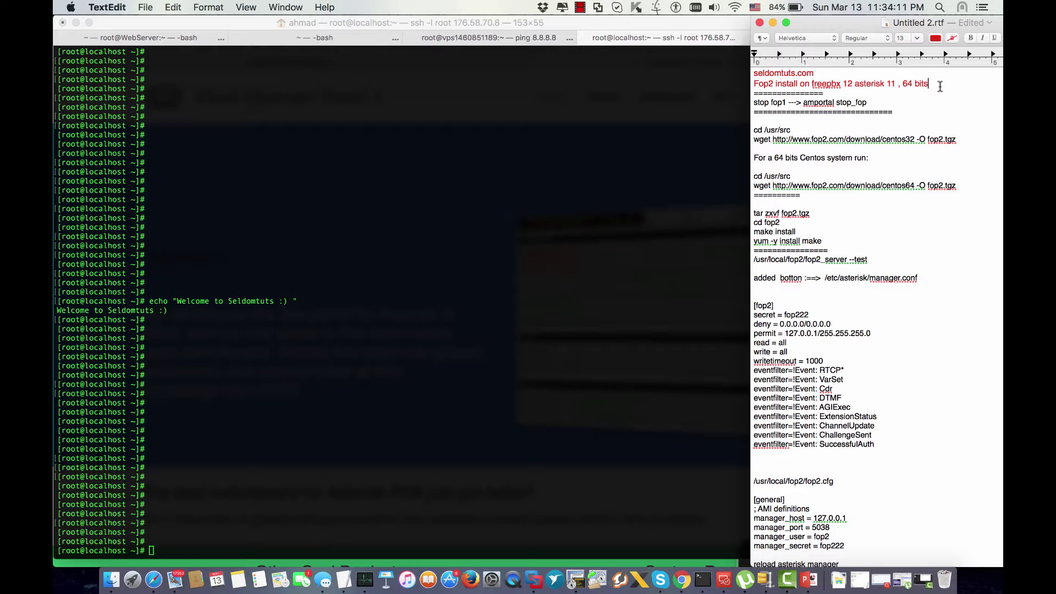
click(785, 86)
- Run uname -a in the server shell and mark the x86_64 architecture in the output
click(826, 93)
click(677, 206)
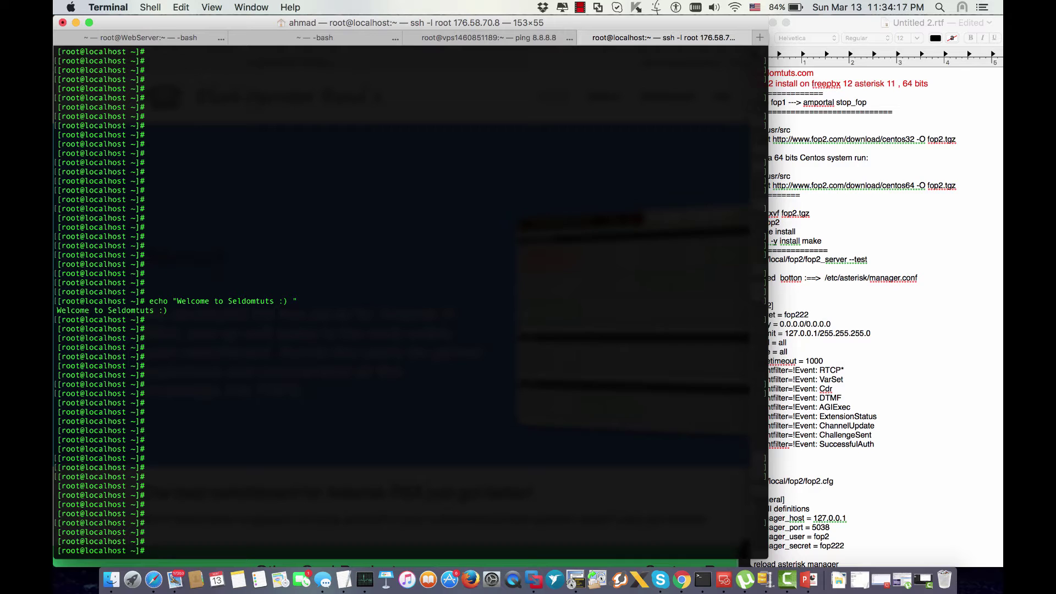
text(unam e-a)
key(Return)
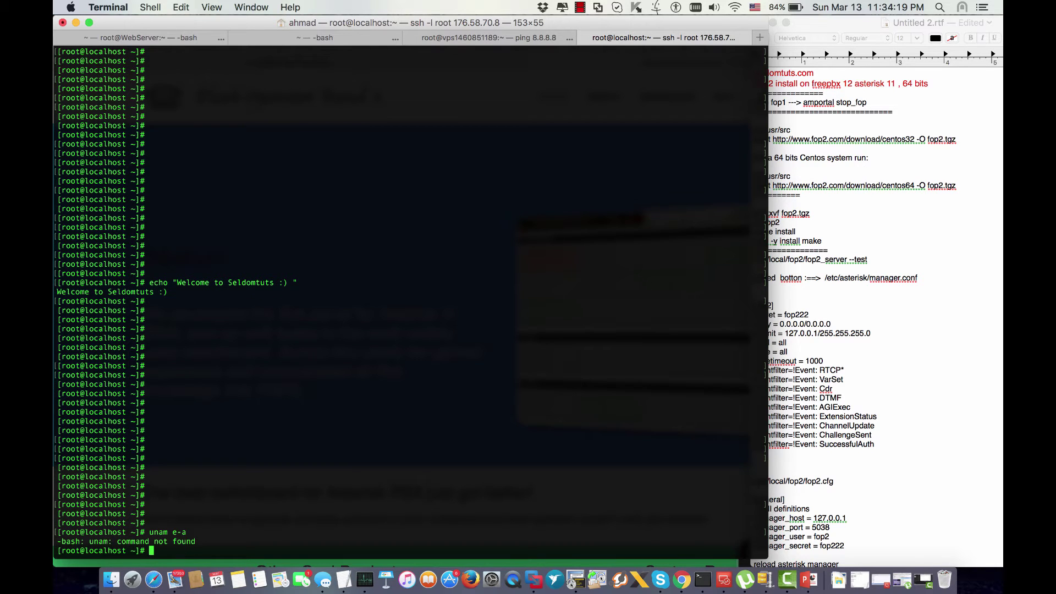
text(uname -a)
key(Return)
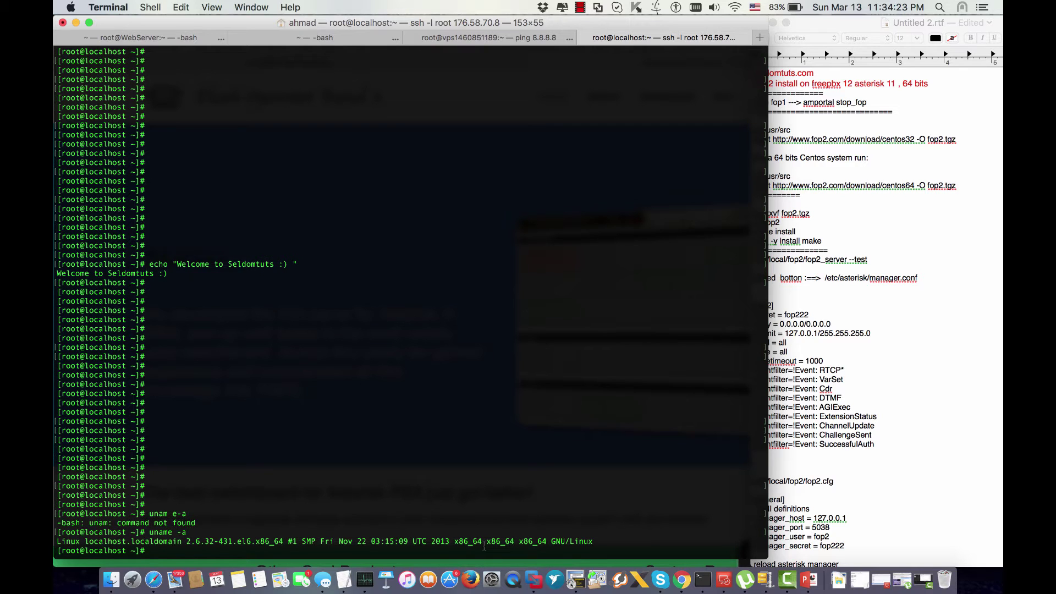
drag(484, 542, 535, 541)
text(cat )
text(/etc/redhat-release)
- Show /etc/redhat-release confirming SHMZ release 6.5, leaving empty prompts below
key(Return)
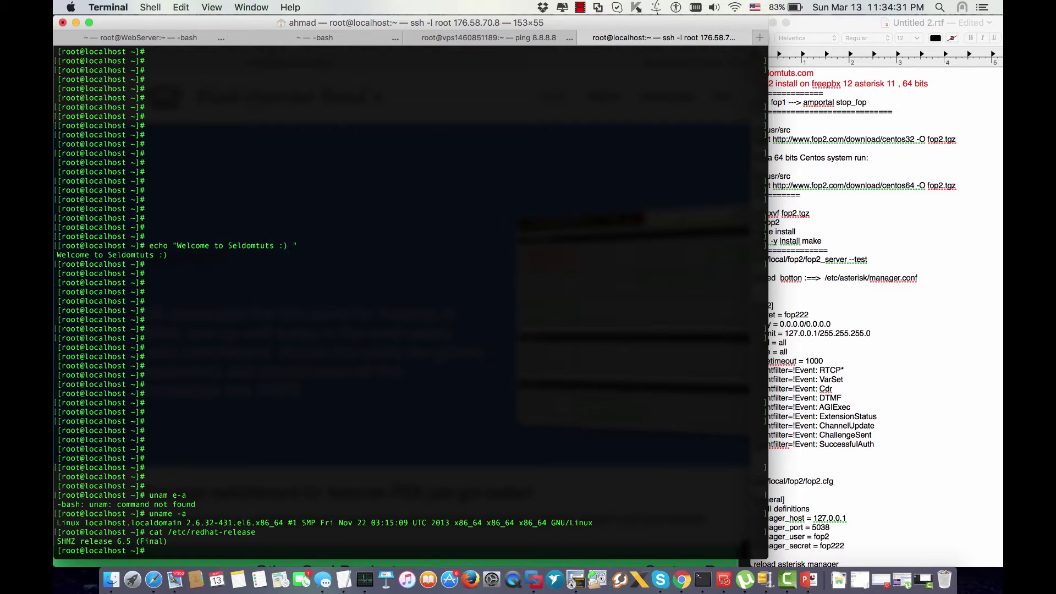
key(Return)
key(Return)
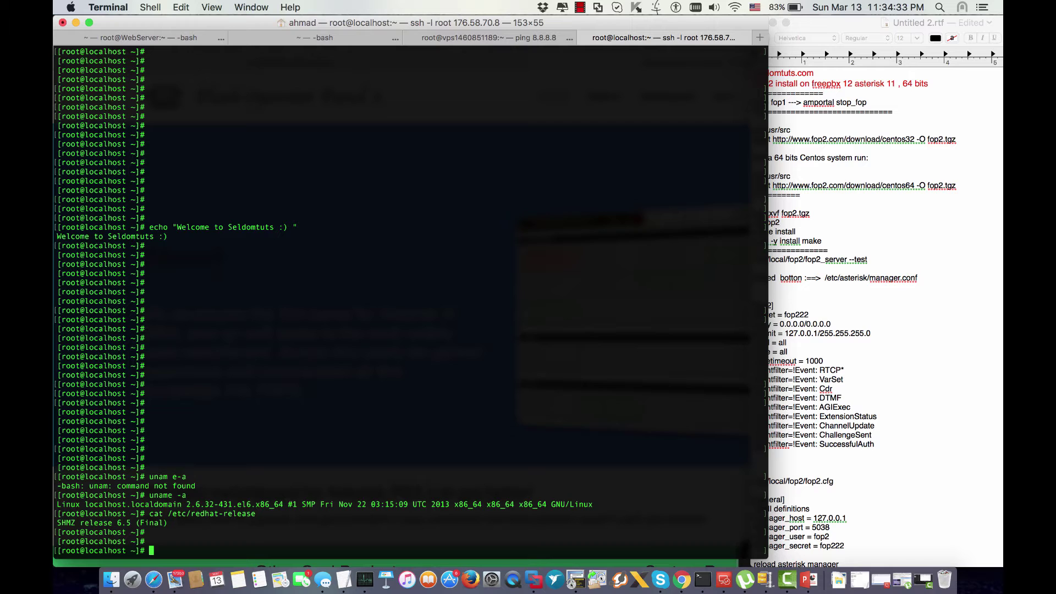
key(Return)
key(Return)
key(Return)
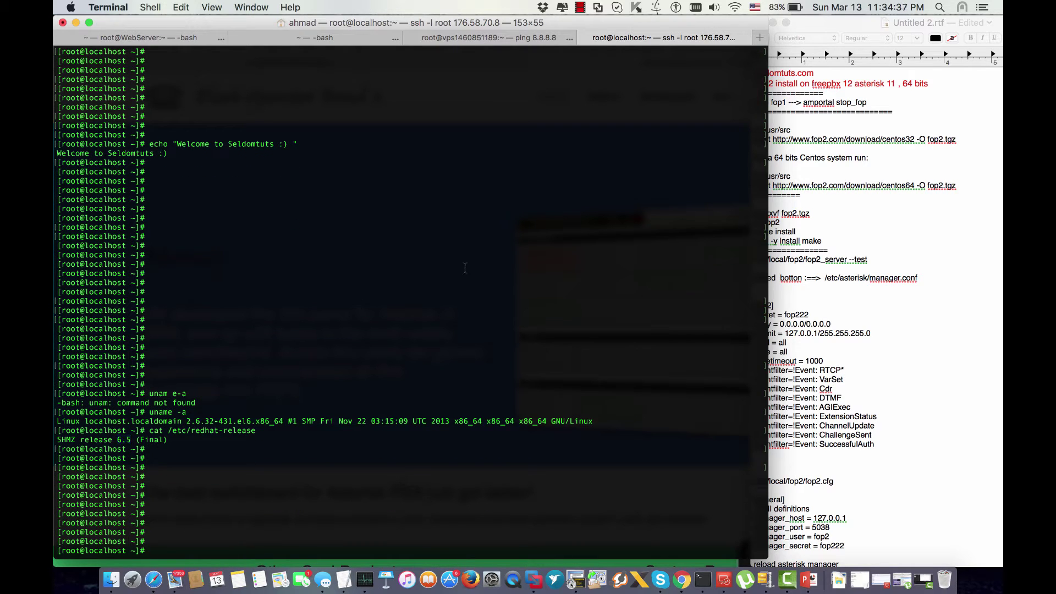
key(Return)
key(Return)
key(Return)
- Copy the cd /usr/src and centos64 wget lines from the install notes
click(874, 104)
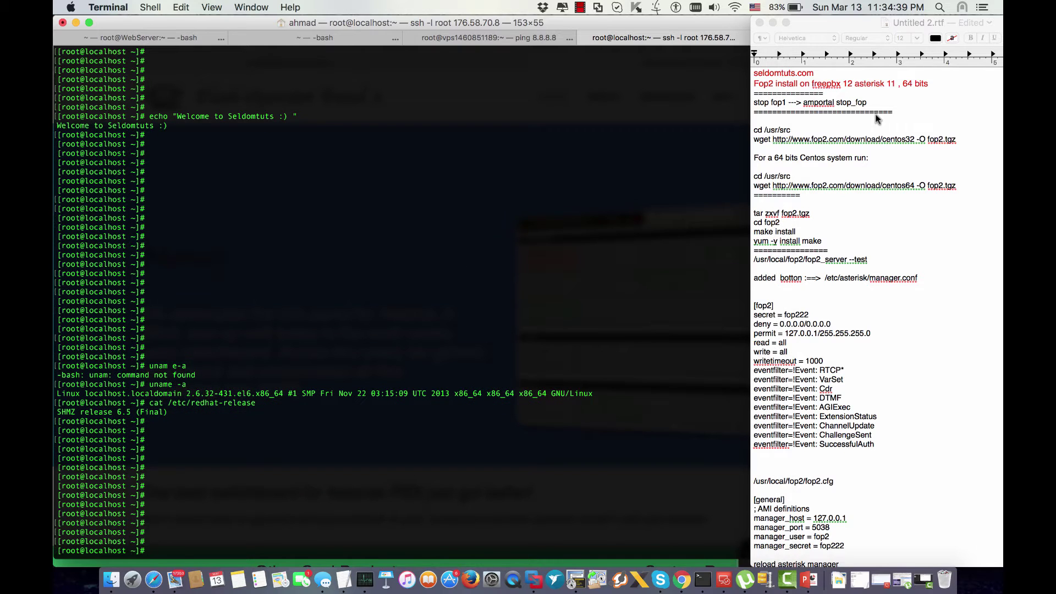
click(874, 103)
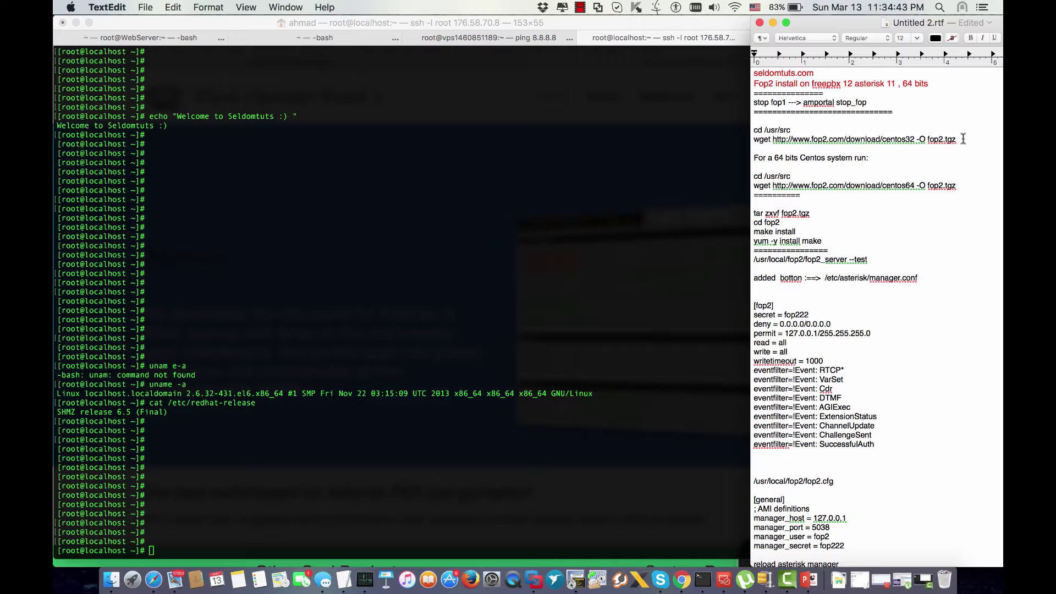
drag(958, 138, 821, 140)
key(super+c)
click(825, 150)
mouse_move(957, 186)
mouse_down()
mouse_move(751, 185)
mouse_move(750, 176)
mouse_up()
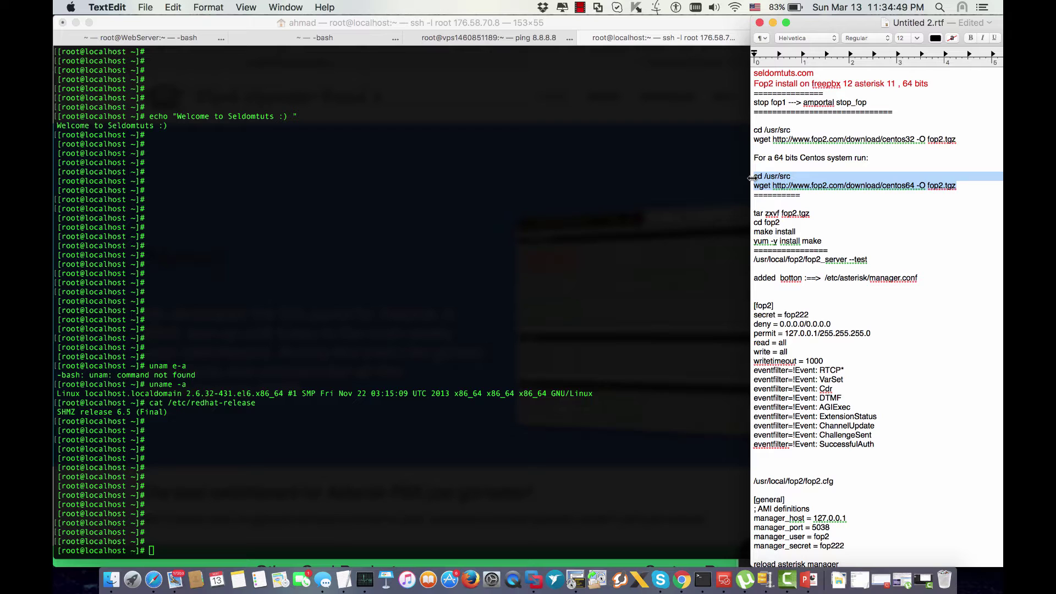
key(super+c)
- Paste and run the commands so the 64-bit FOP2 package downloads into /usr/src as fop2.tgz
click(668, 208)
right_click(515, 254)
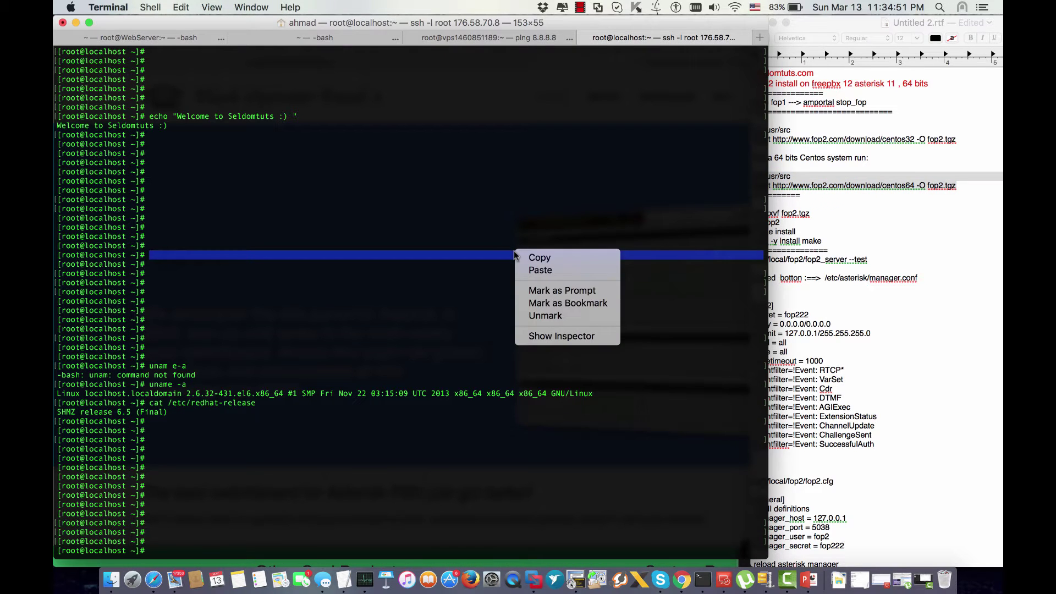
click(541, 270)
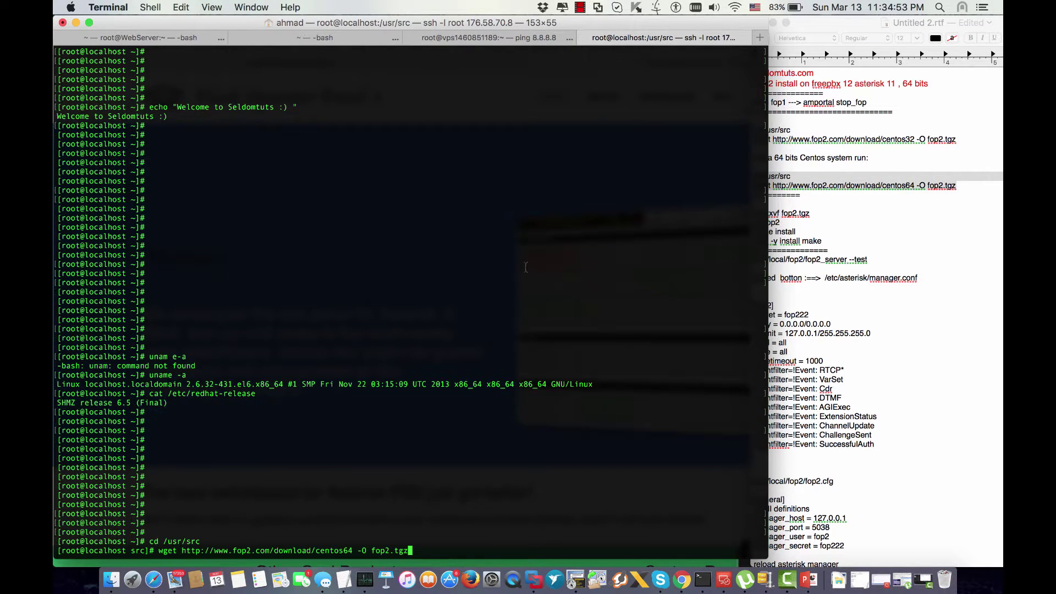
key(Return)
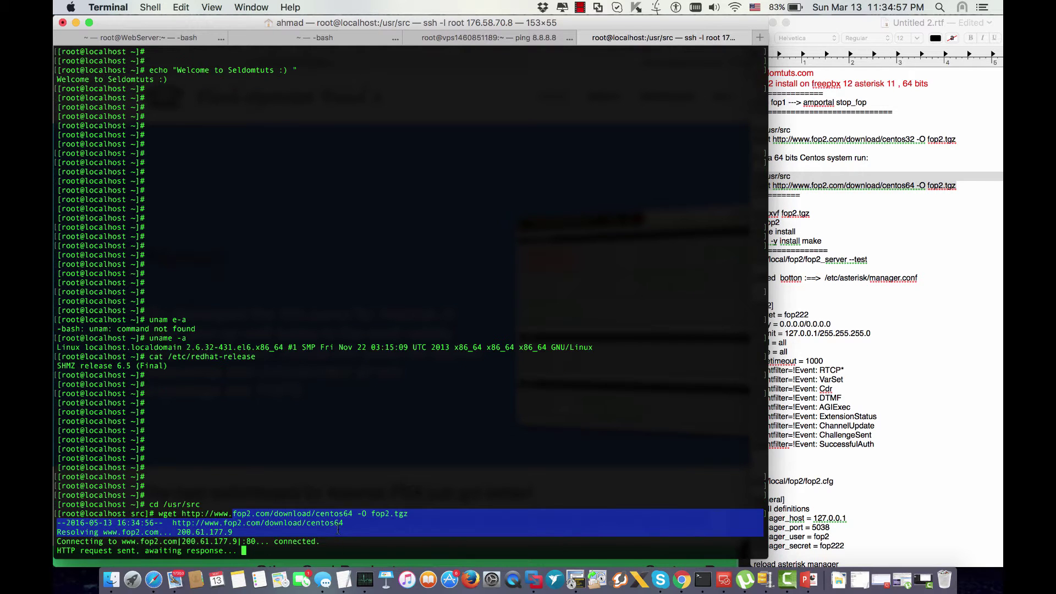
drag(149, 495, 372, 490)
click(371, 489)
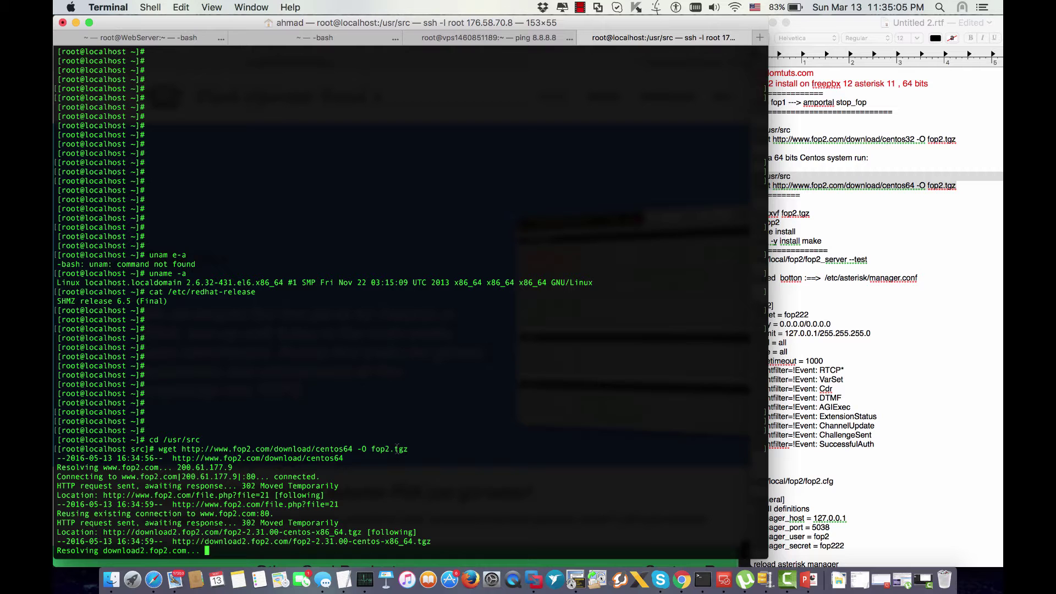
key(Return)
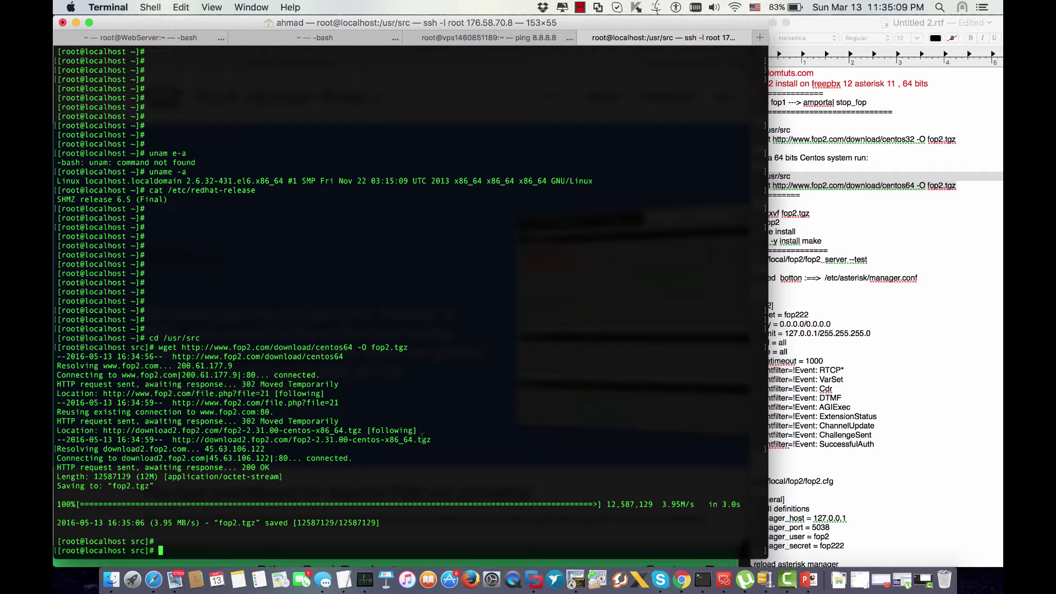
key(Return)
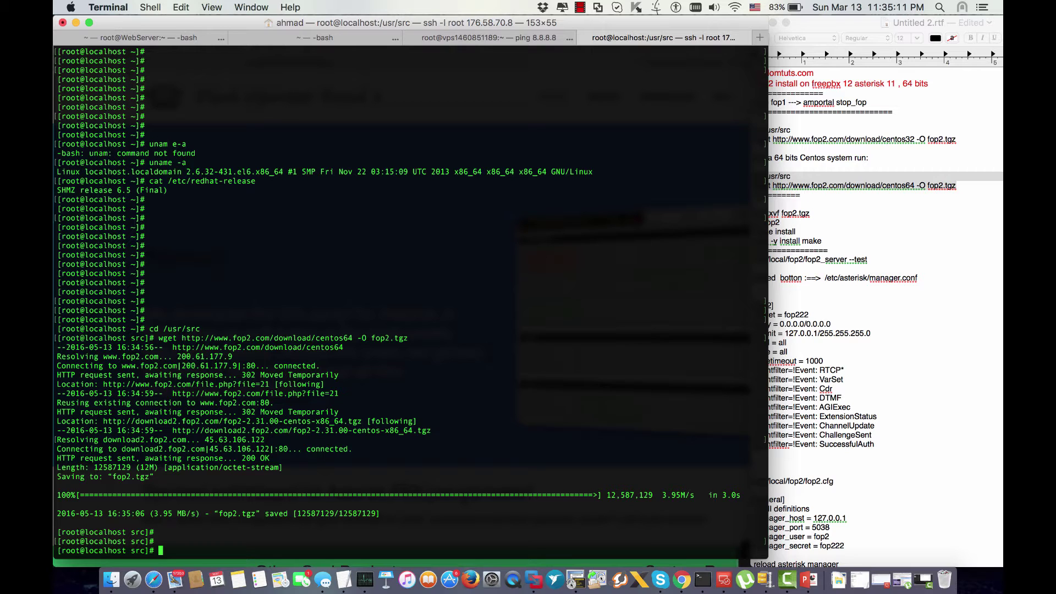
text(tar -)
text(xvf fop2.tgz)
- Extract fop2.tgz, enter the fop2 folder and run make install until it reports Done
key(Return)
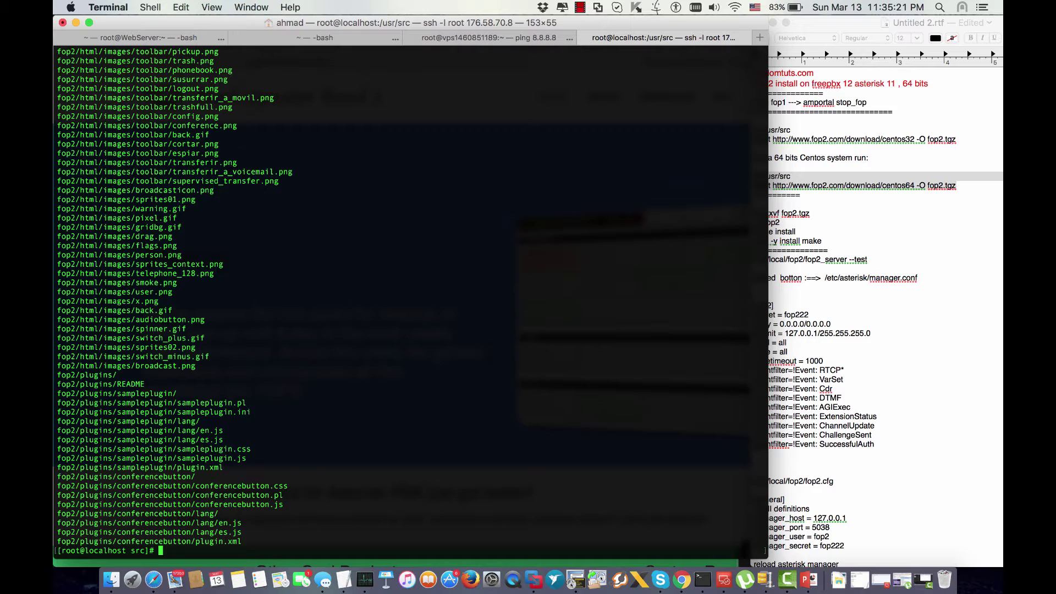
key(Return)
key(Return)
key(Return)
text(cd fop2)
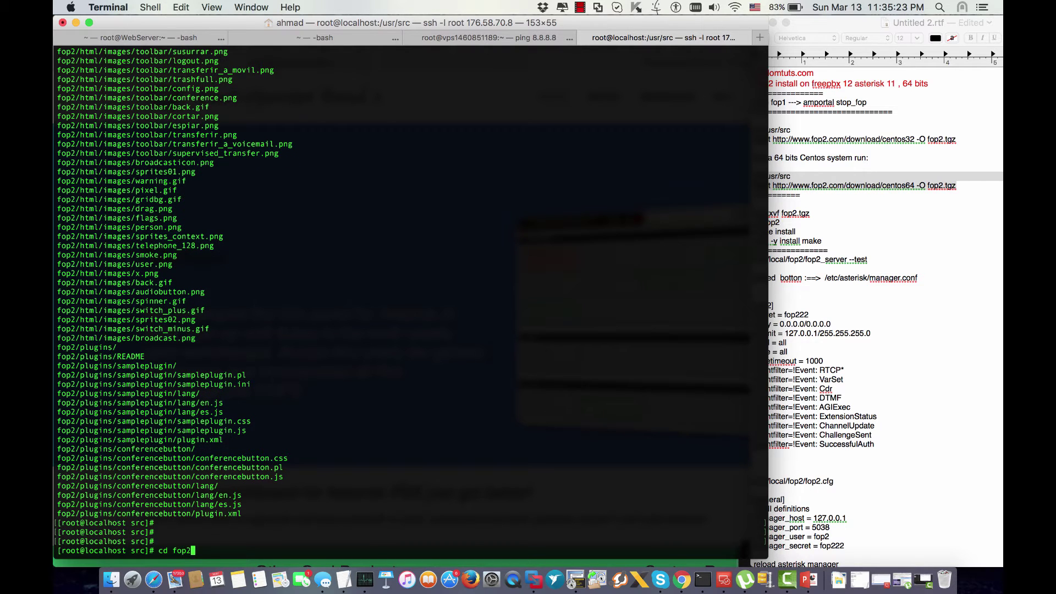
key(Return)
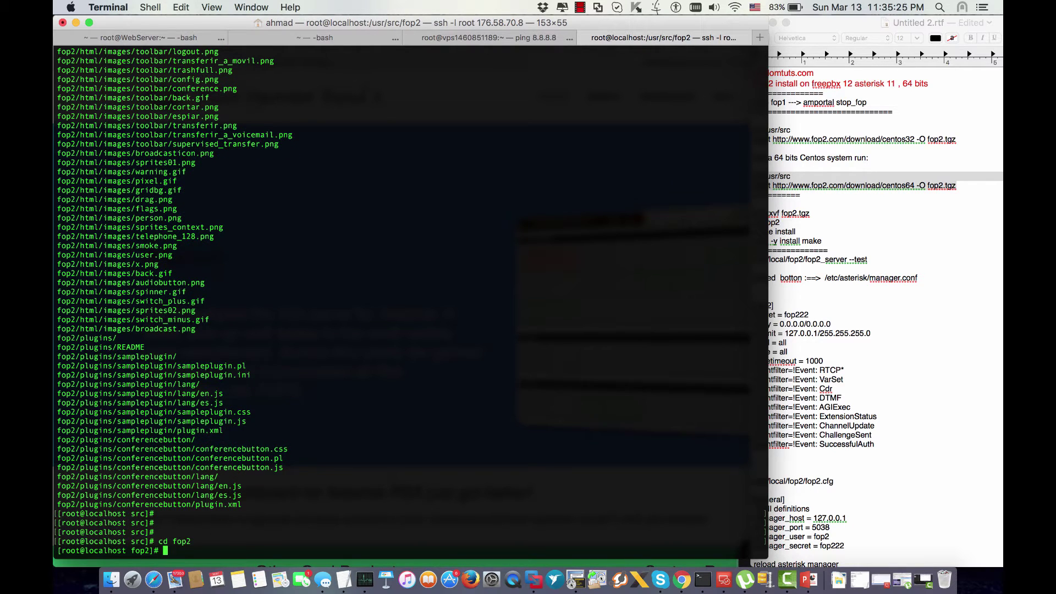
text(make i)
text(nstall)
key(Return)
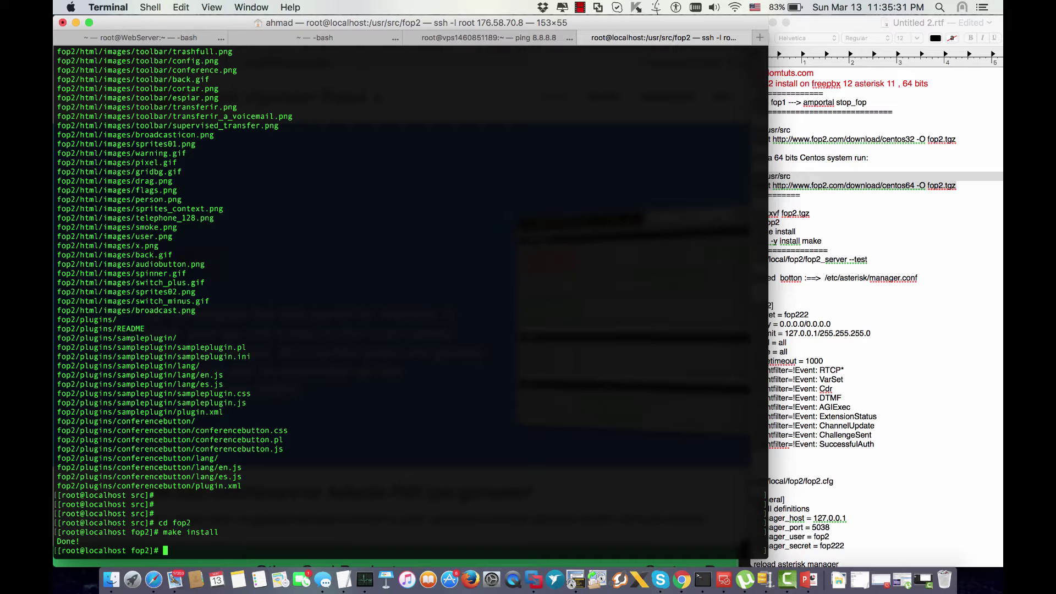
key(Return)
key(Return)
key(Return)
key(Return)
- Select the fop2_server --test line in the notes and return to the server shell
click(996, 283)
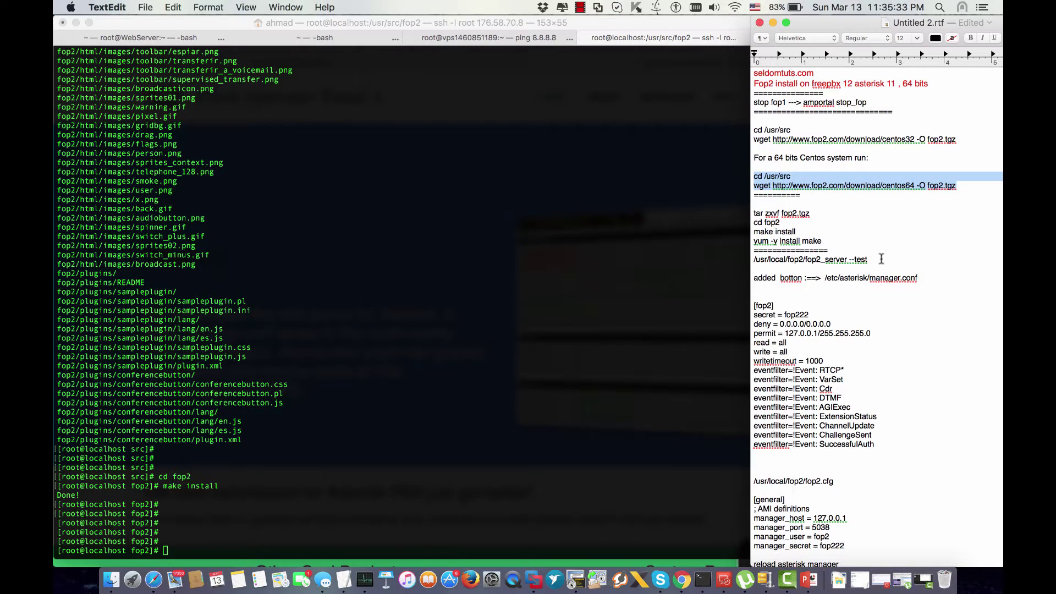
scroll(816, 278, down, 3)
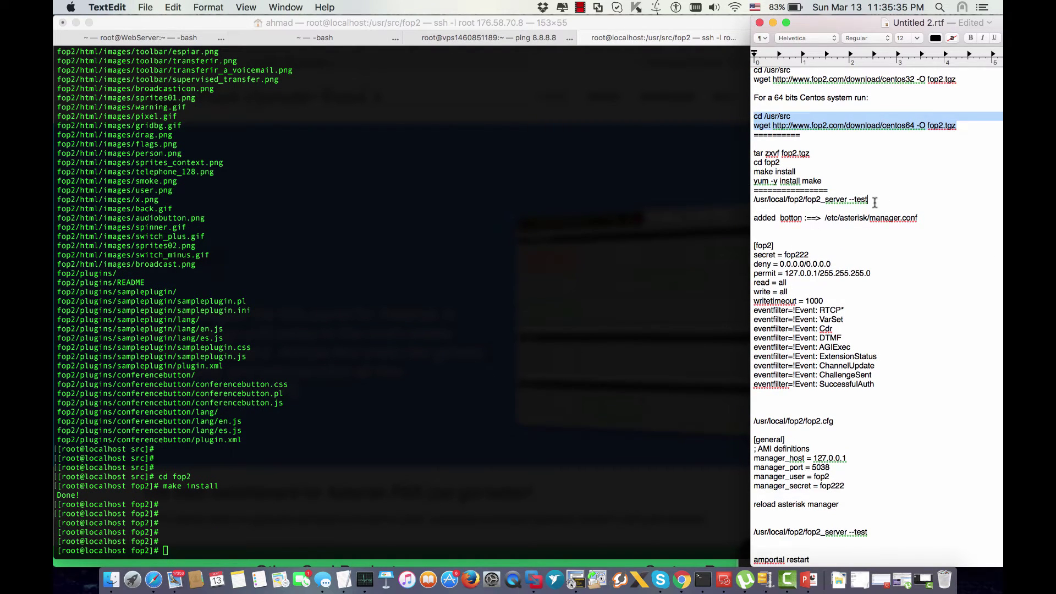
triple_click(825, 199)
click(473, 328)
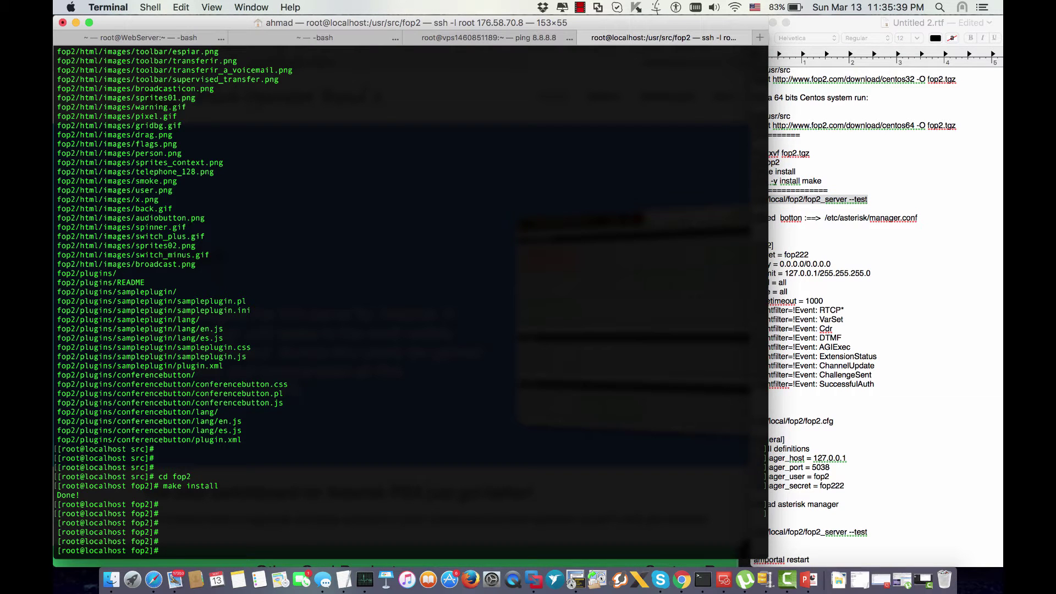
text(wherei fop2)
- Locate the FOP2 install and run /usr/local/fop2/fop2_server --test, getting Connection to manager OK
key(Return)
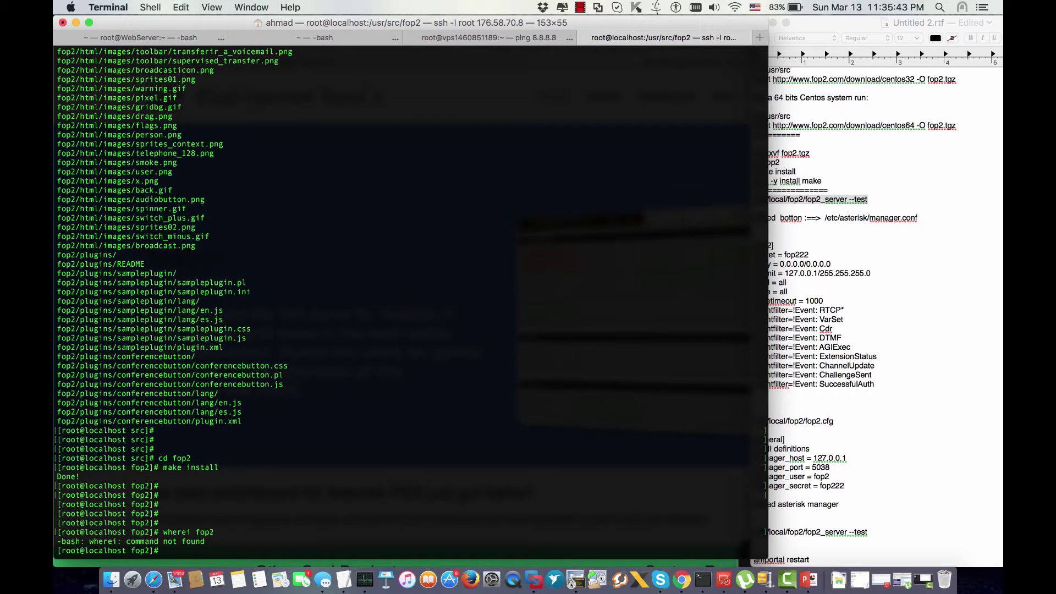
text(whereis )
text(fop2)
key(Return)
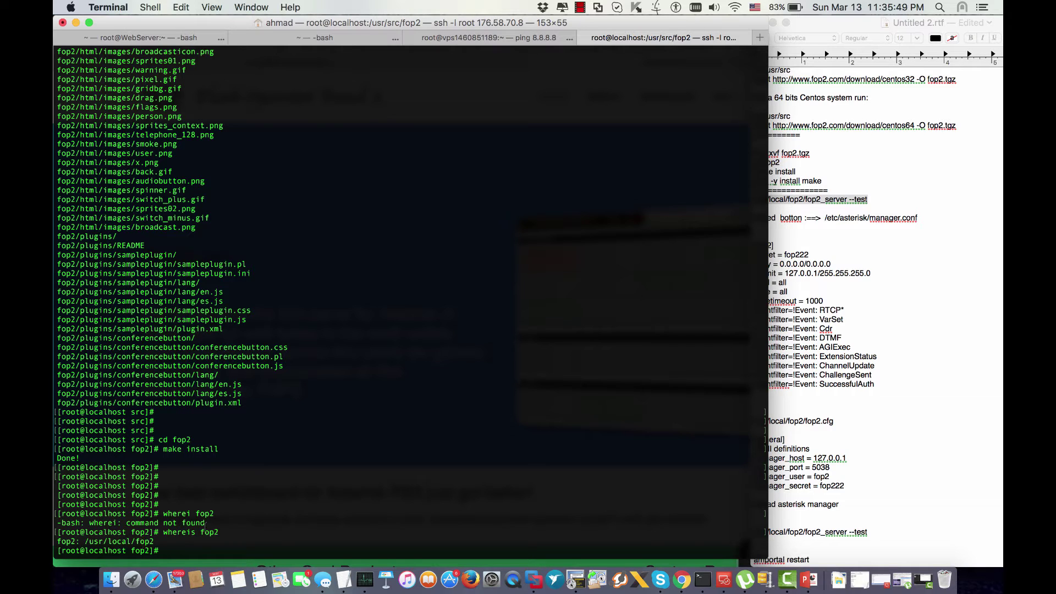
text(/)
text(usr/lo)
text(cal/)
text(fop2/)
text(fop)
text(2_server )
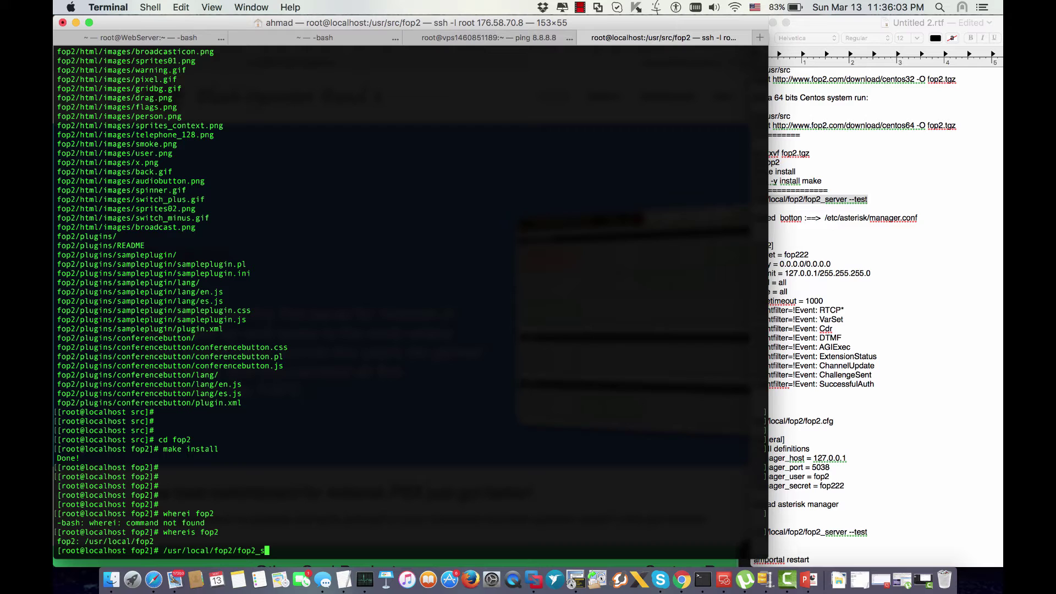
text(--)
text(test)
key(Return)
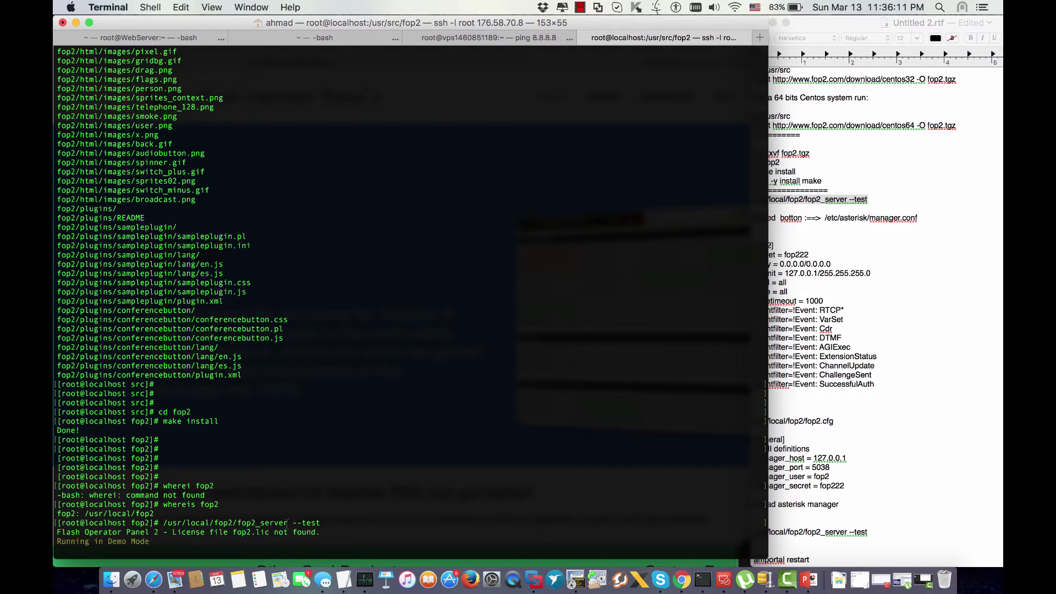
- Highlight the fop2_server path and the --test option in the terminal output for emphasis
mouse_move(288, 522)
mouse_down()
mouse_move(163, 515)
mouse_move(173, 510)
mouse_up()
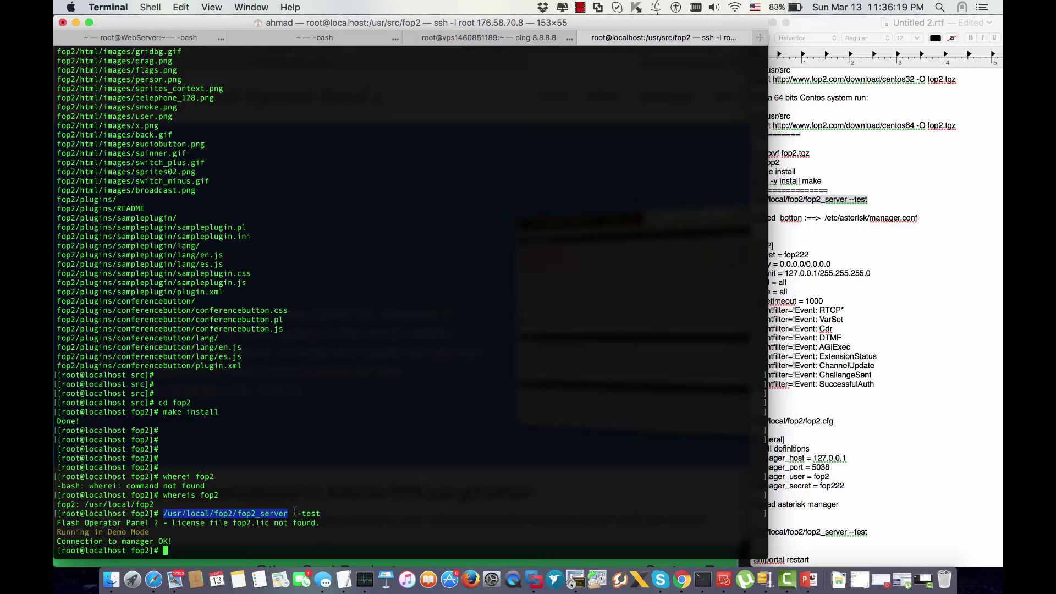
drag(294, 512, 321, 513)
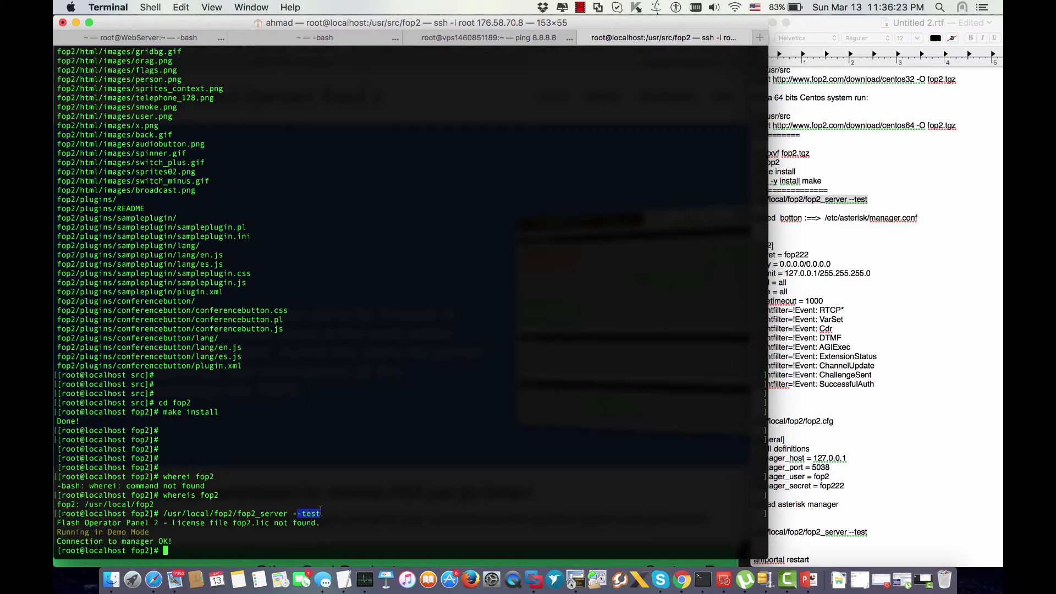
click(315, 513)
drag(302, 513, 324, 513)
click(318, 524)
drag(302, 513, 324, 513)
click(304, 513)
- Switch to Safari showing the fop2.com home page
click(153, 579)
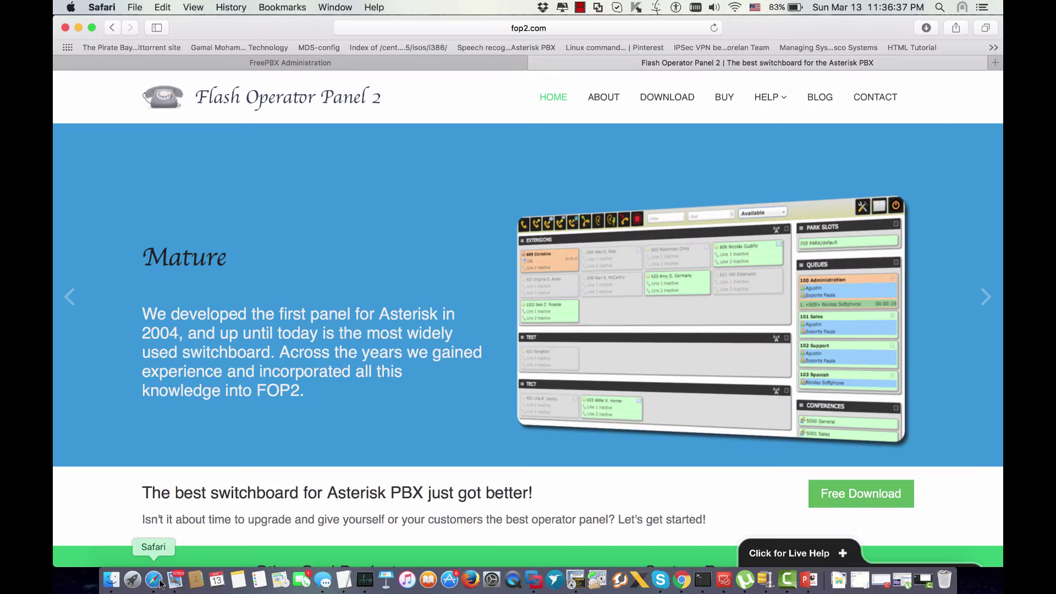
scroll(517, 309, down, 5)
scroll(517, 309, up, 8)
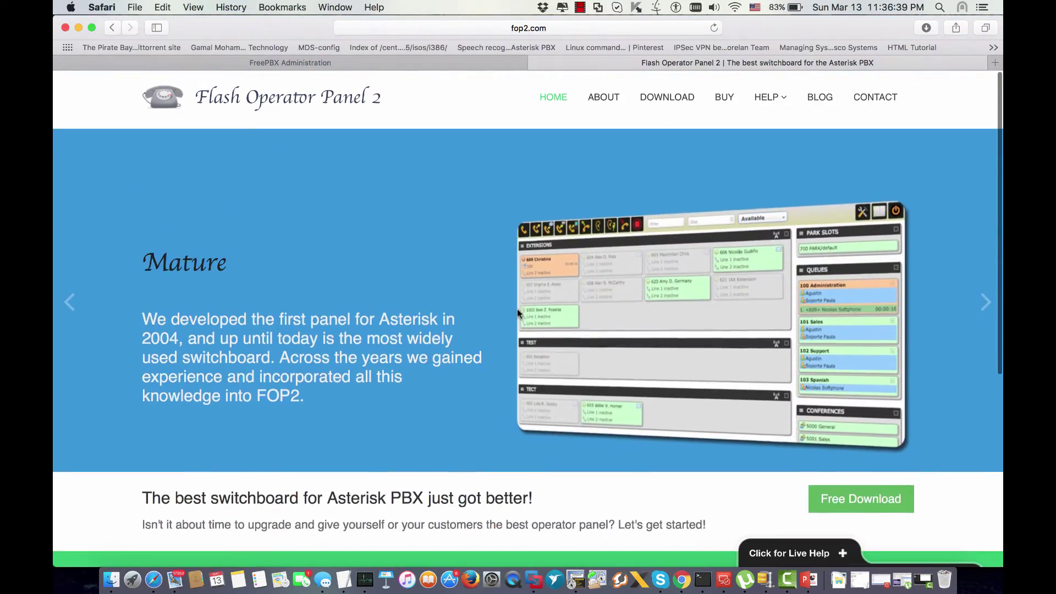
scroll(517, 309, down, 4)
scroll(517, 309, down, 2)
scroll(518, 309, up, 8)
scroll(517, 308, down, 5)
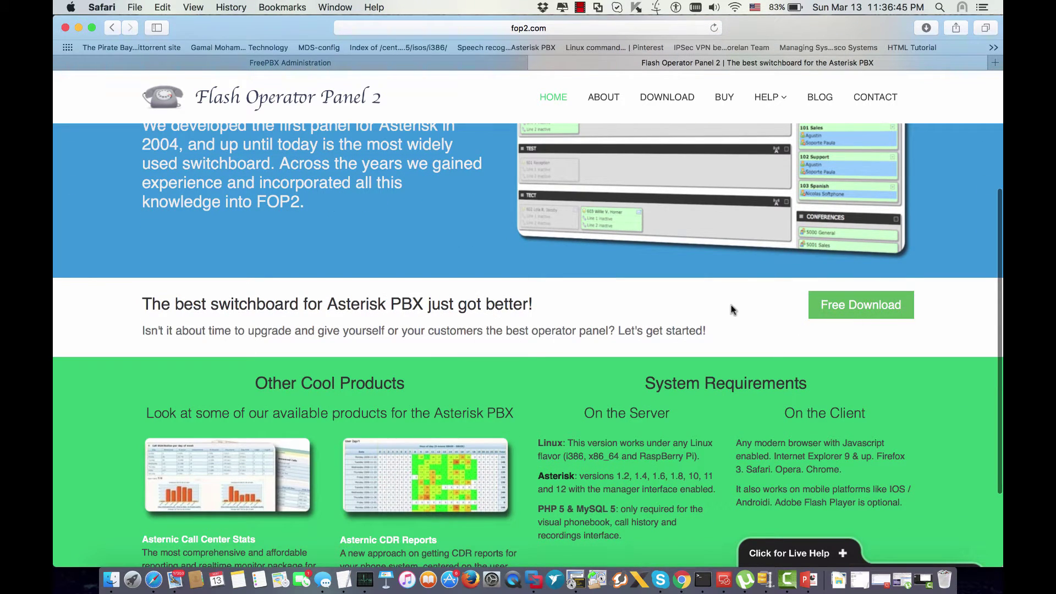
scroll(640, 334, up, 6)
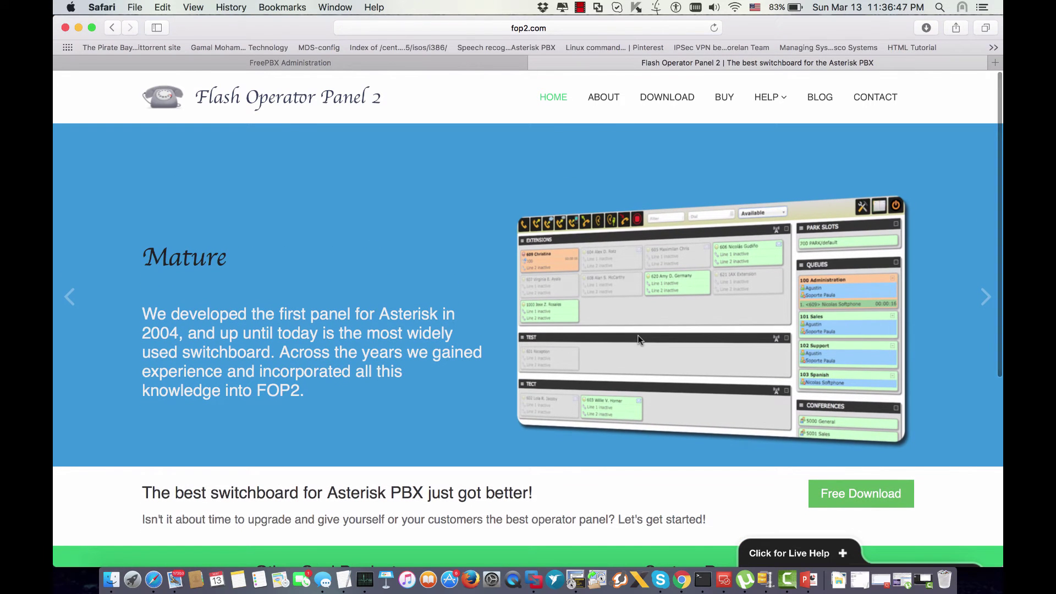
scroll(640, 339, down, 6)
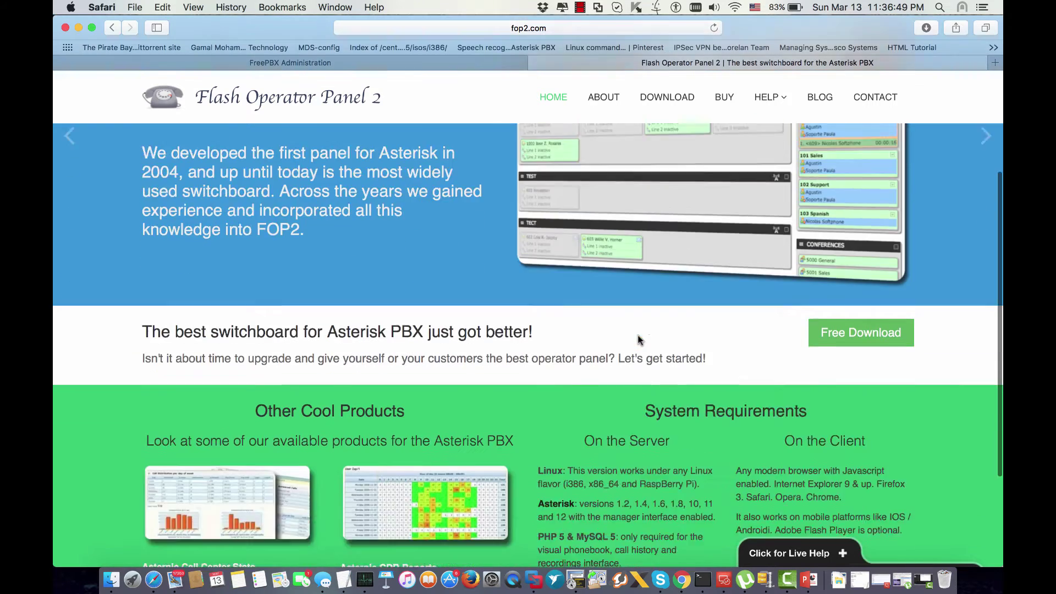
scroll(640, 338, up, 6)
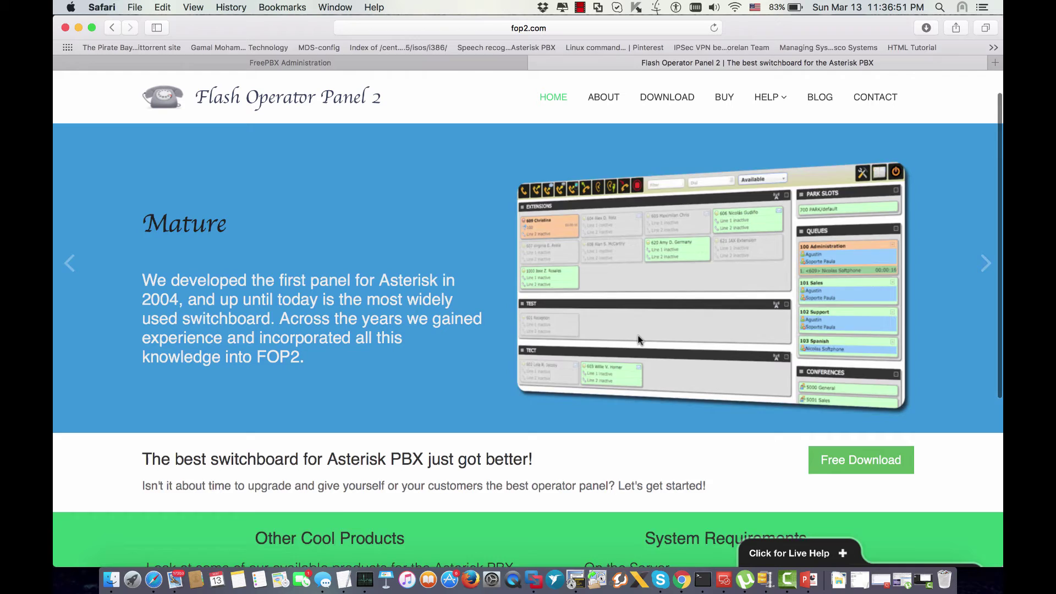
scroll(641, 334, down, 5)
scroll(648, 250, up, 5)
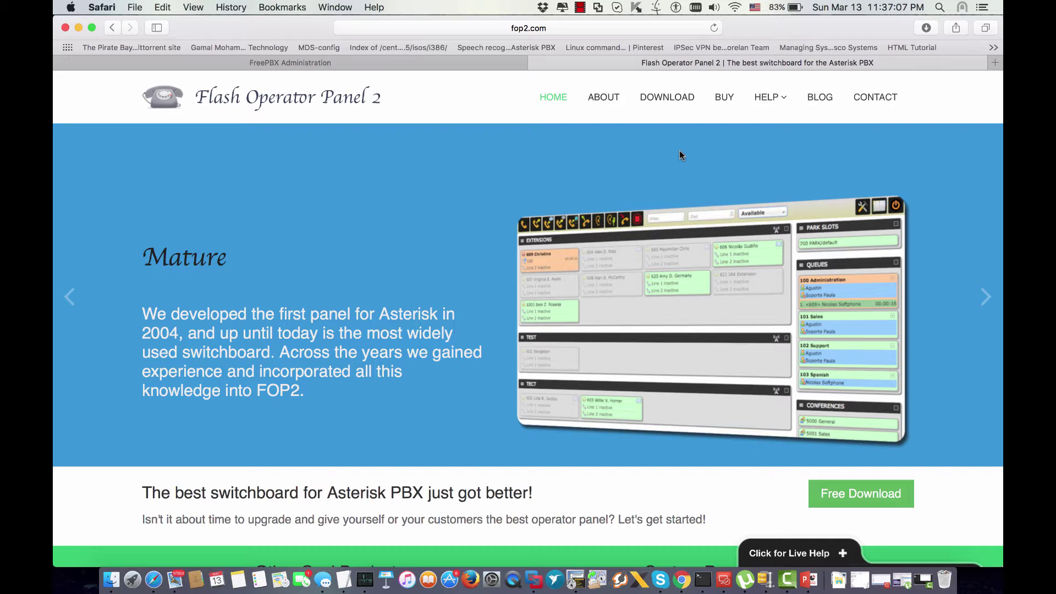
scroll(678, 151, down, 4)
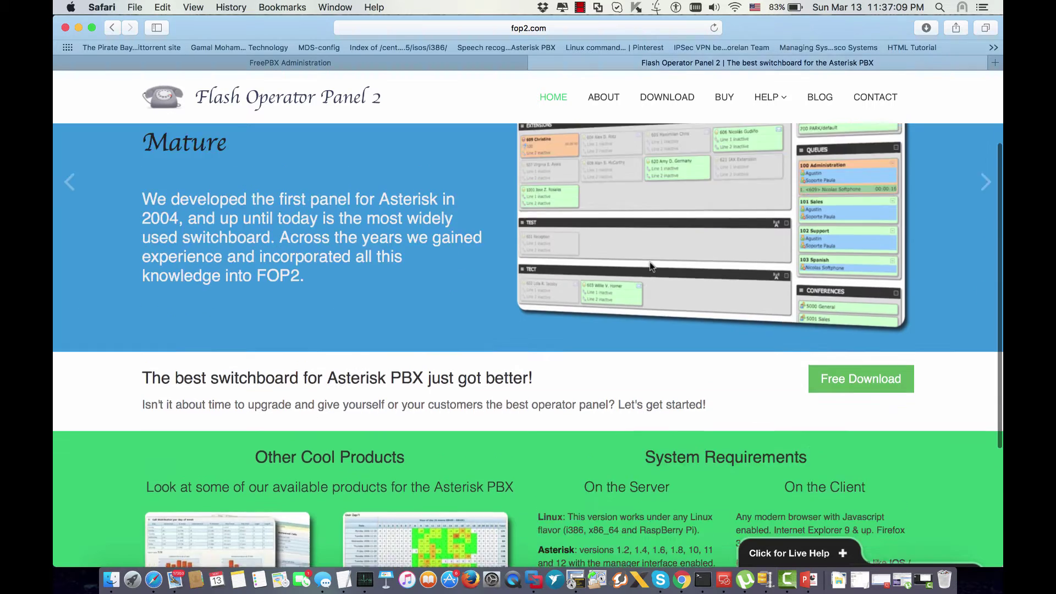
scroll(659, 231, down, 2)
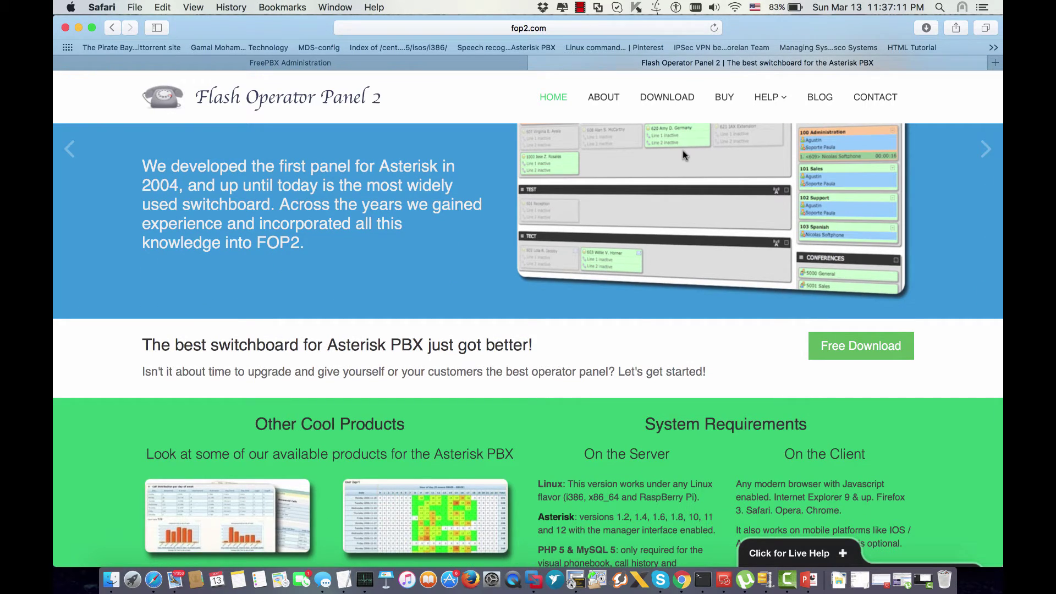
scroll(681, 150, up, 4)
scroll(672, 202, up, 2)
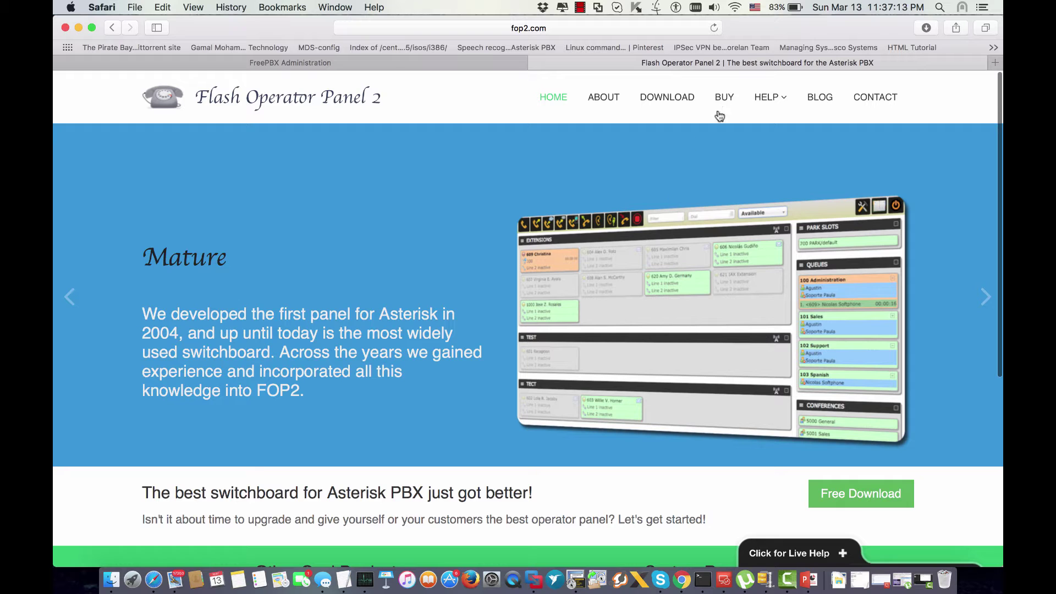
- Open the FOP2 store via BUY and highlight the Regular edition names in the pricing table, Basic $40 to Full $80
click(726, 96)
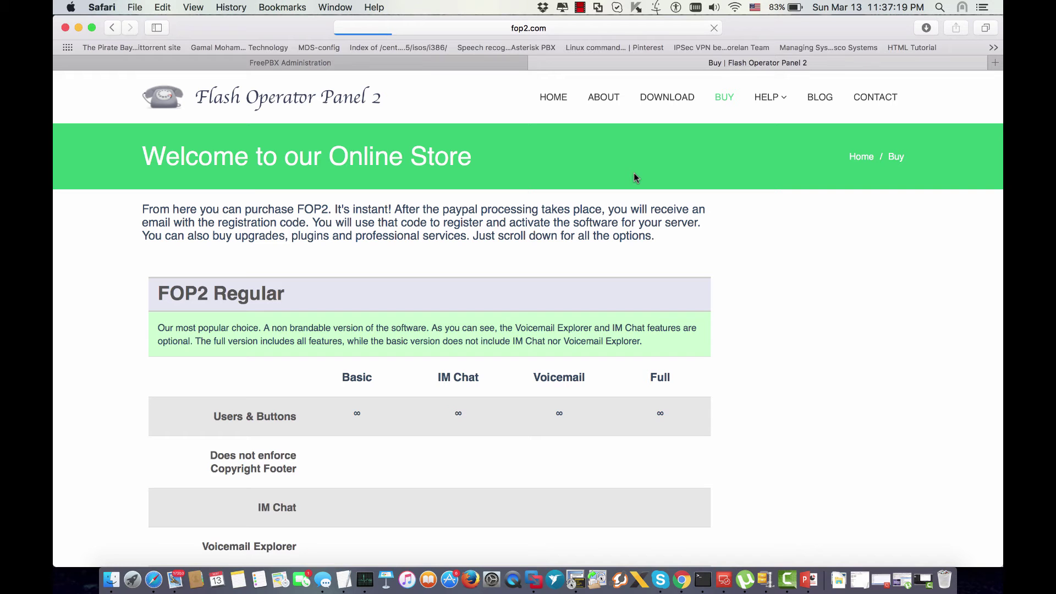
scroll(441, 308, down, 5)
scroll(441, 309, down, 1)
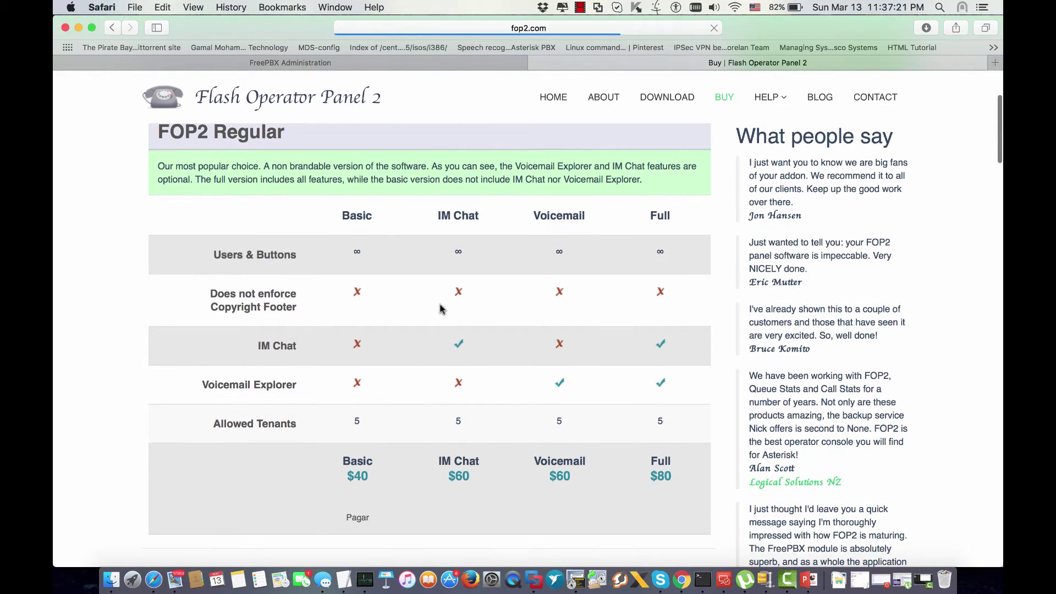
mouse_move(339, 216)
mouse_down()
mouse_move(590, 221)
mouse_move(347, 214)
mouse_up()
click(591, 221)
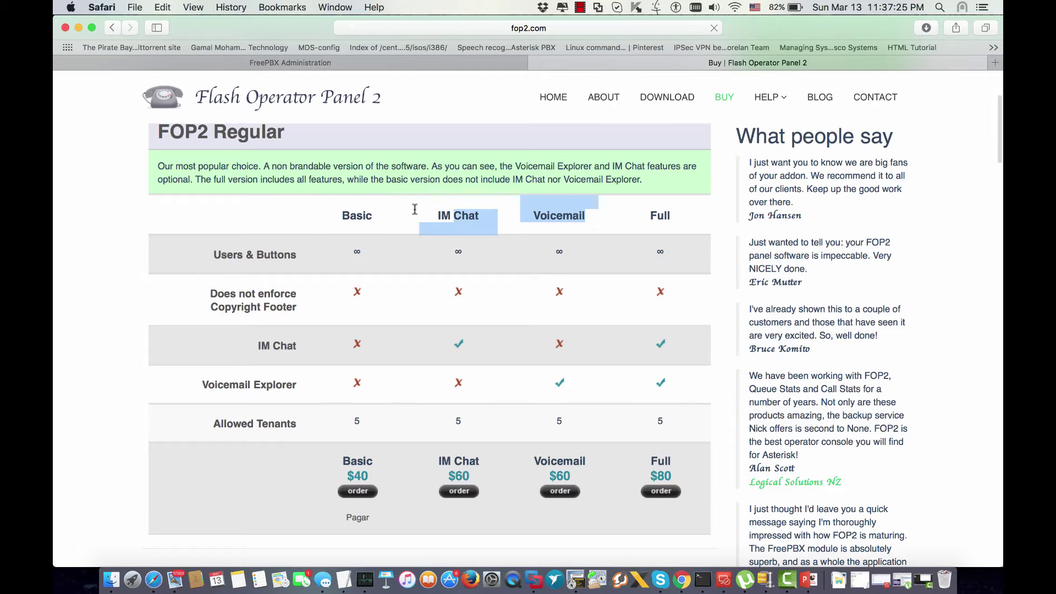
click(358, 217)
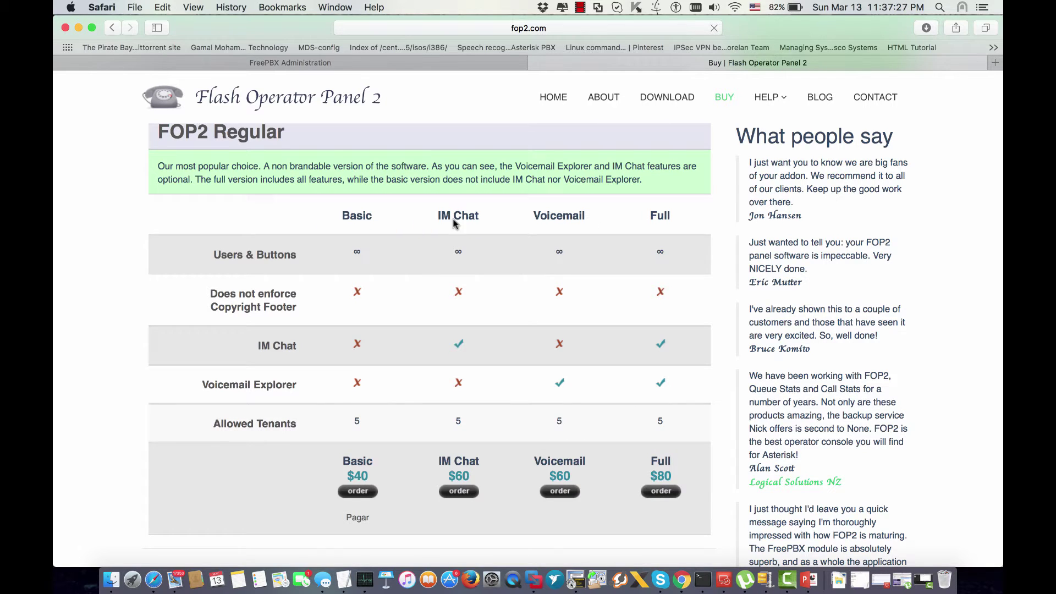
scroll(429, 289, down, 1)
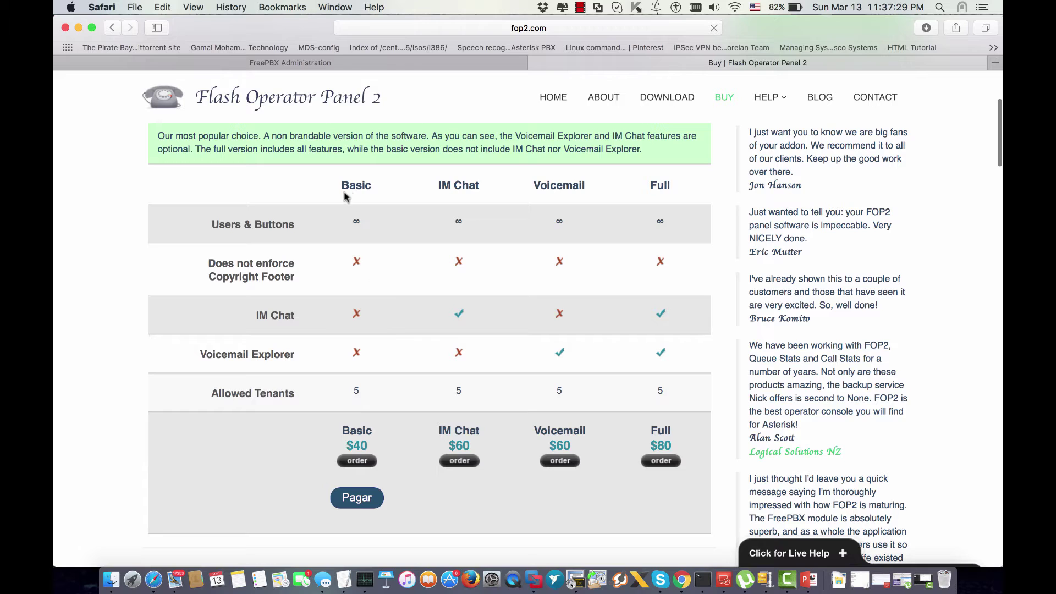
drag(342, 186, 340, 431)
click(337, 425)
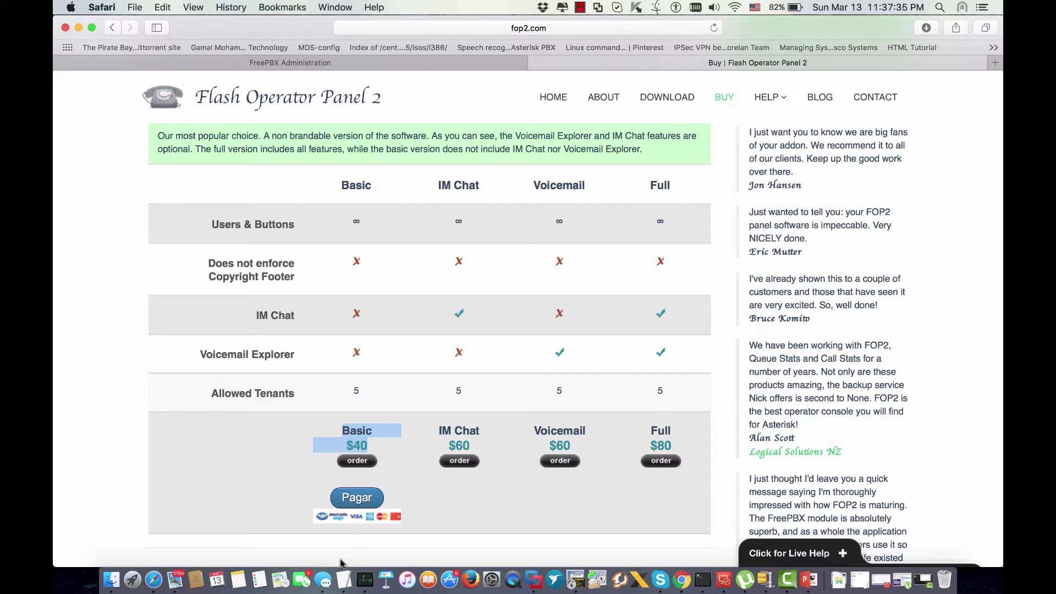
click(344, 577)
click(702, 580)
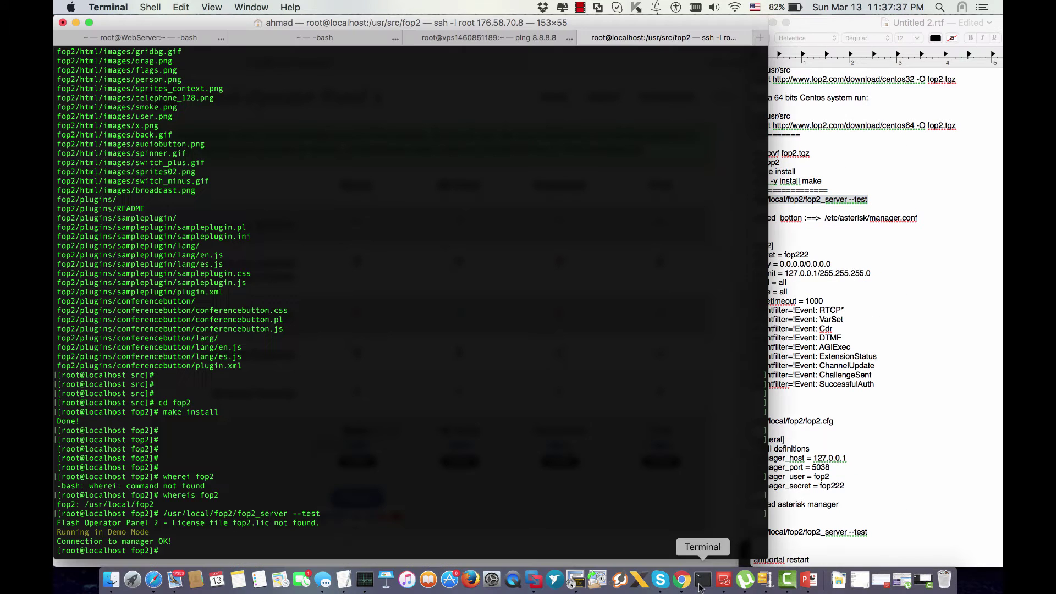
click(815, 344)
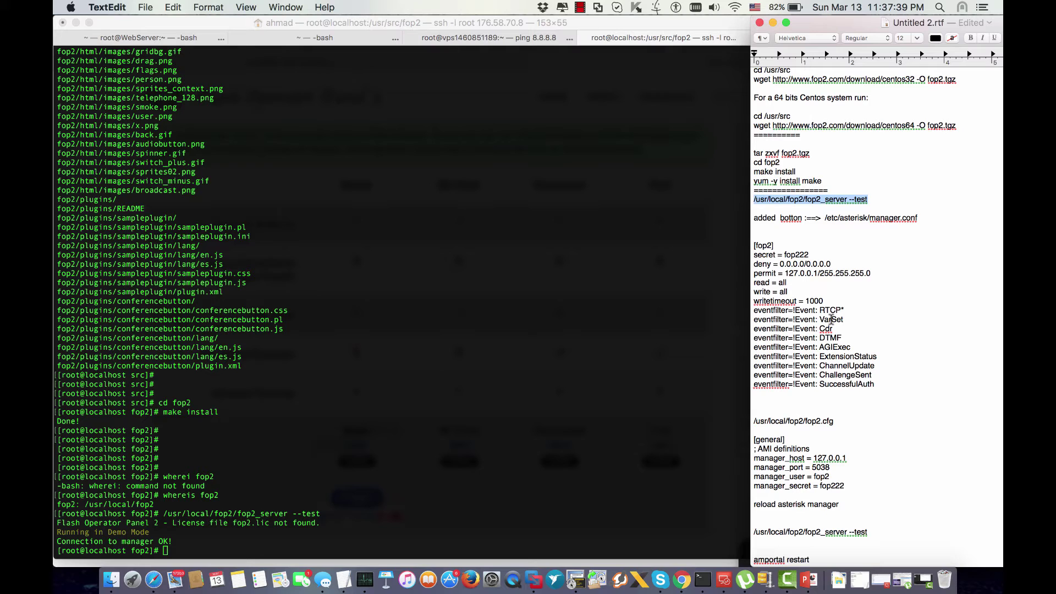
click(895, 218)
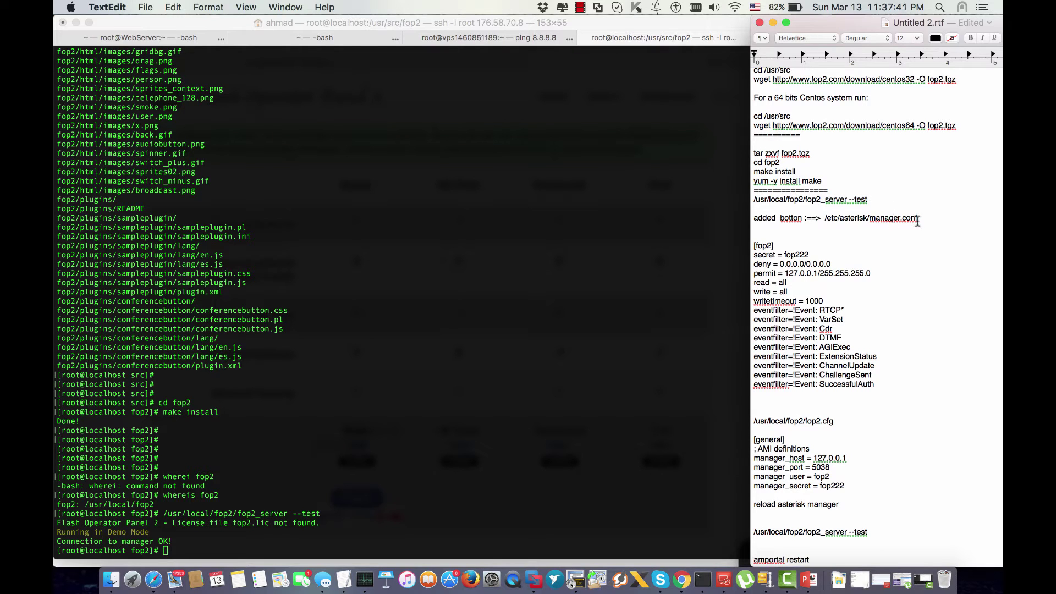
triple_click(897, 218)
click(869, 200)
drag(868, 200, 752, 202)
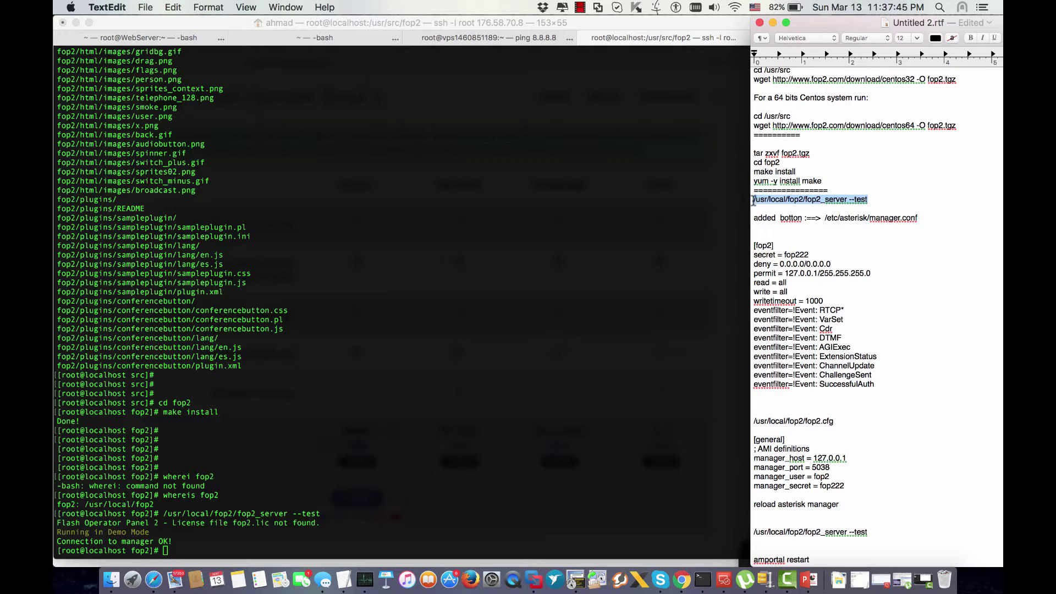
click(235, 513)
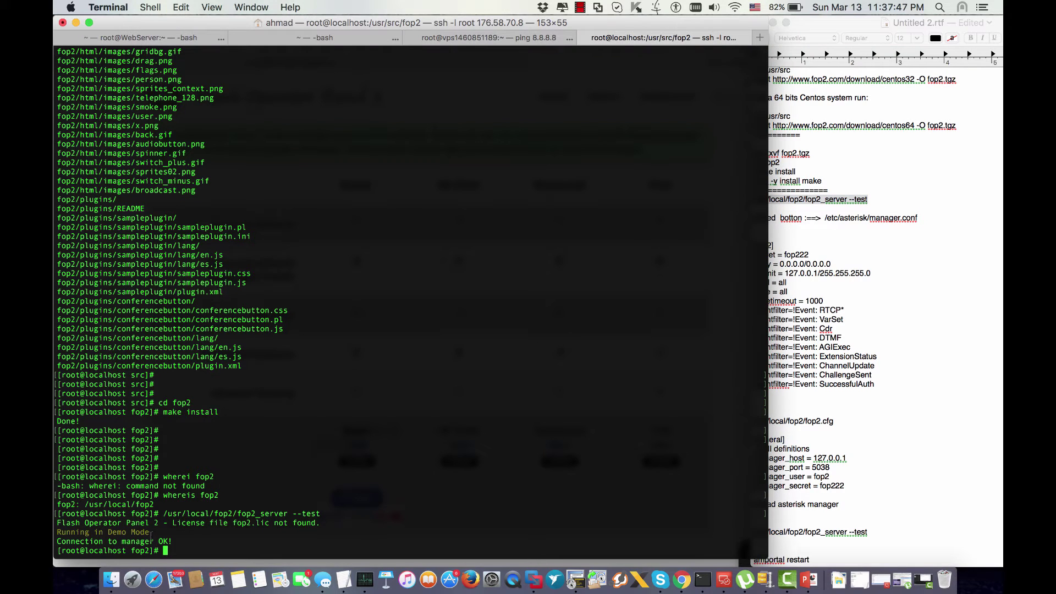
drag(173, 541, 57, 542)
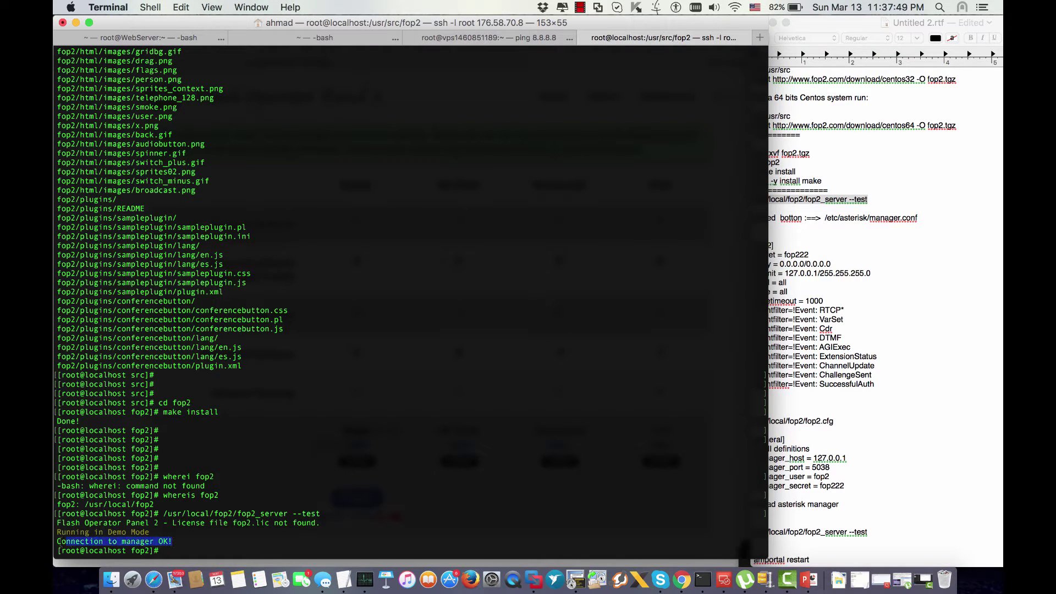
click(68, 532)
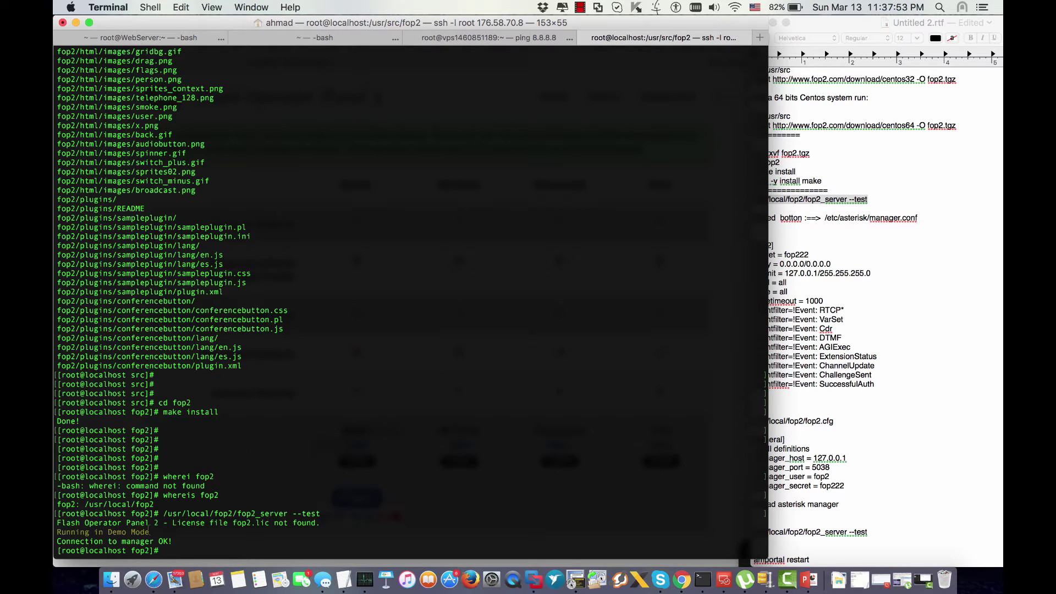
drag(151, 532, 57, 532)
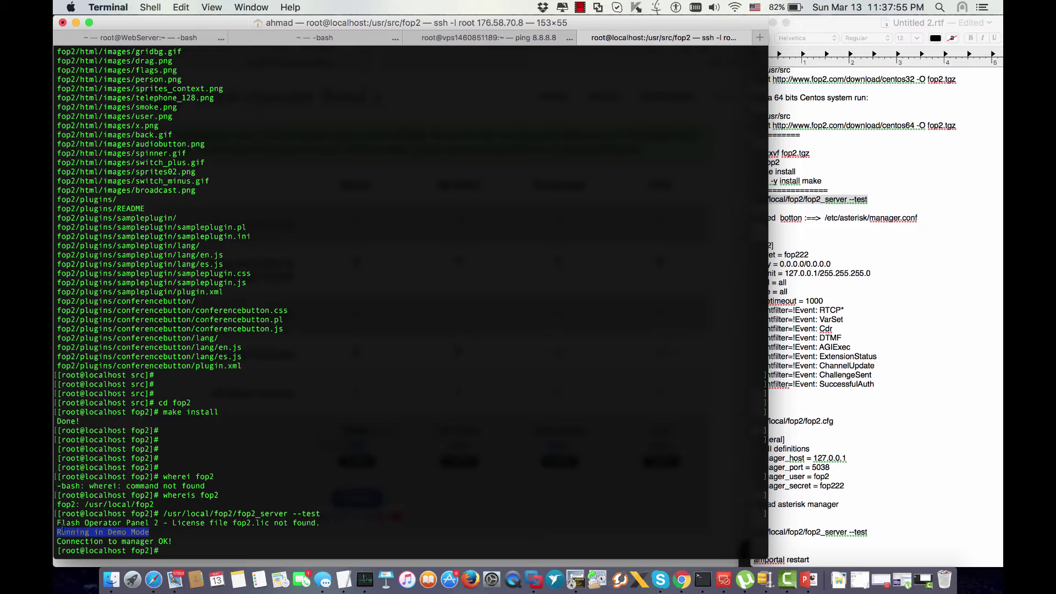
click(817, 303)
scroll(815, 308, down, 5)
scroll(815, 309, down, 5)
scroll(816, 309, down, 1)
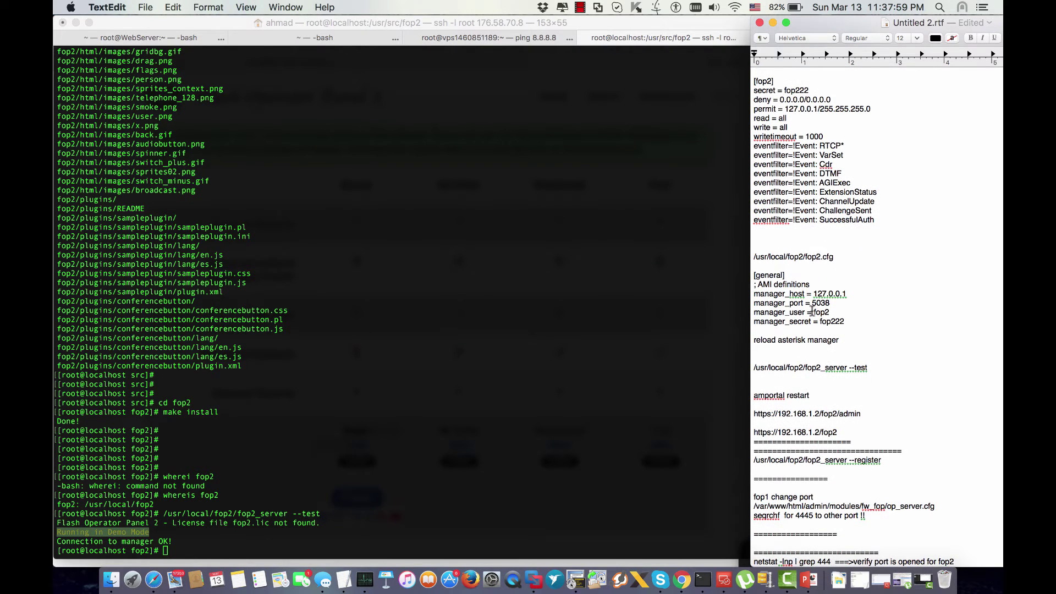
scroll(812, 311, up, 2)
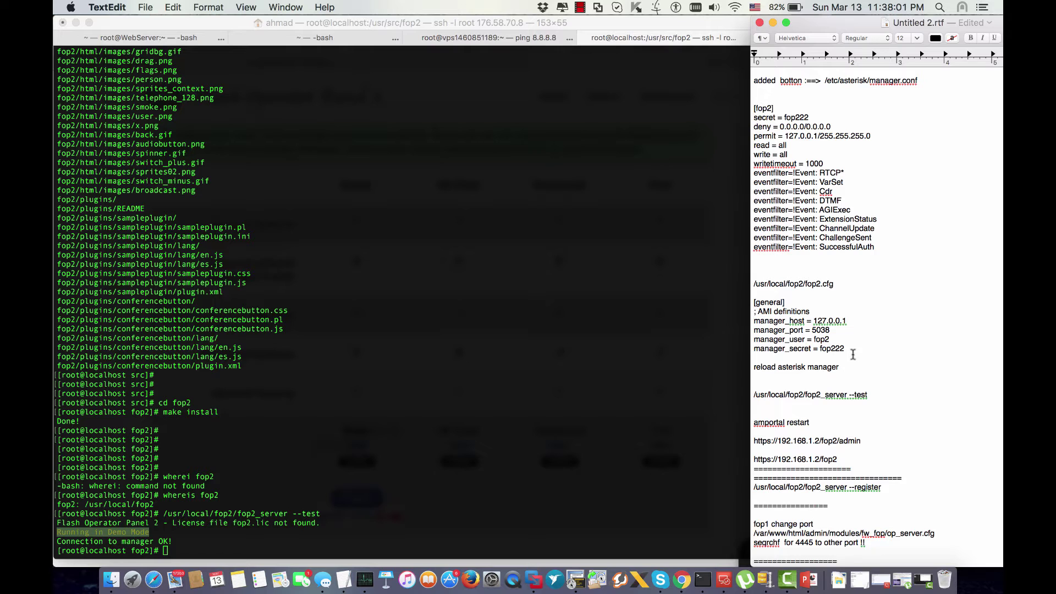
drag(845, 348, 753, 80)
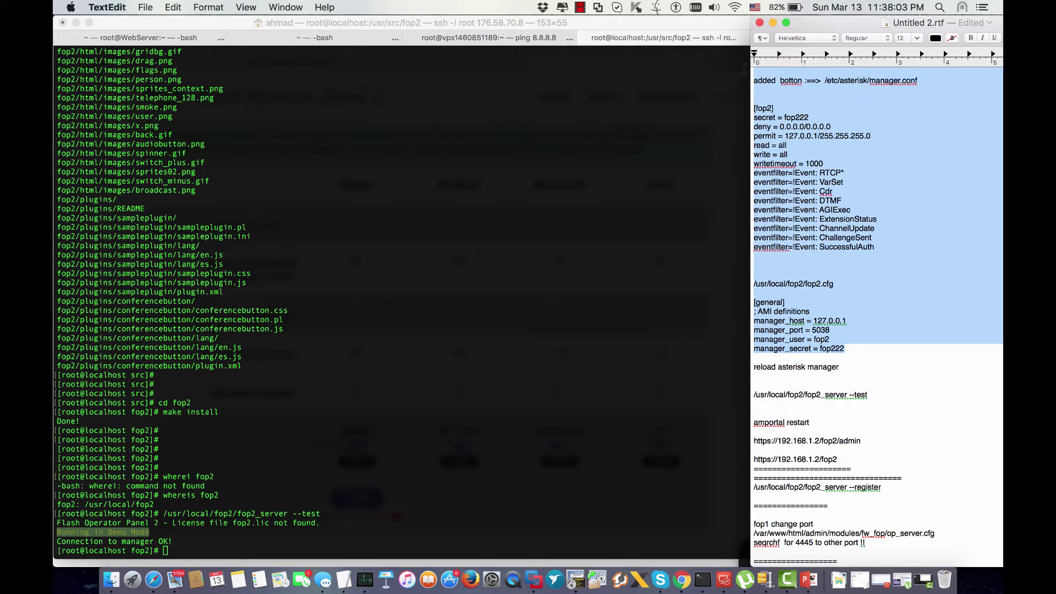
- Select the manager.conf through fop2.cfg manager settings notes and colour them teal
mouse_move(753, 80)
mouse_down()
mouse_move(754, 199)
mouse_move(751, 165)
mouse_up()
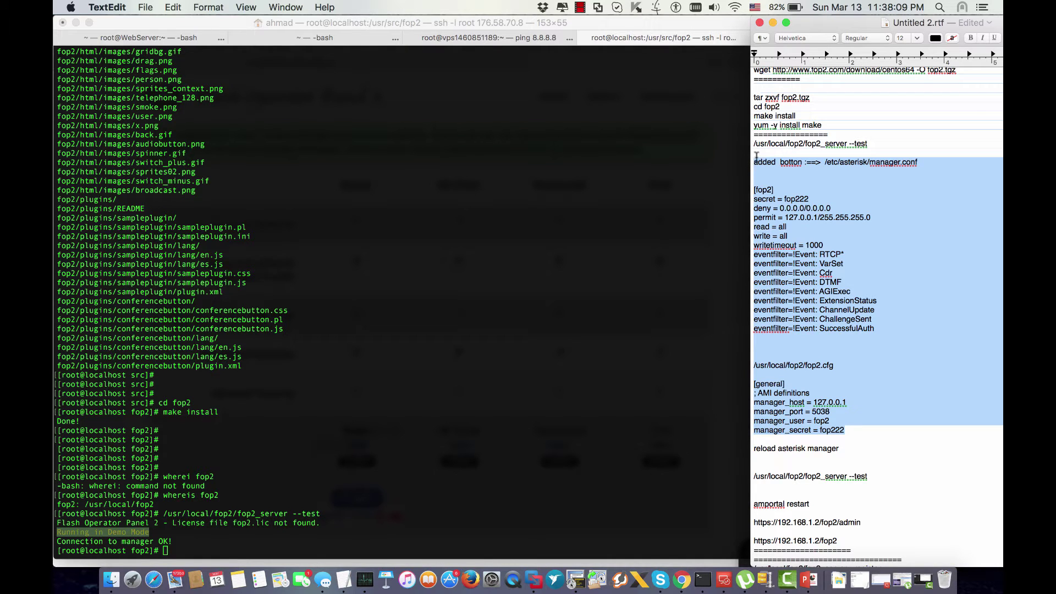
click(934, 39)
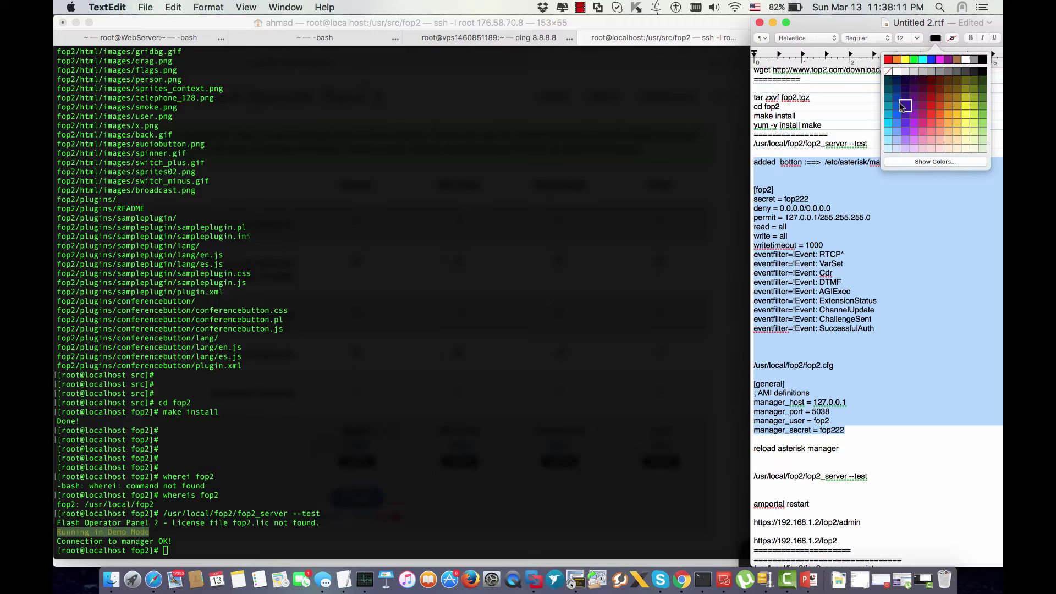
click(895, 105)
click(835, 256)
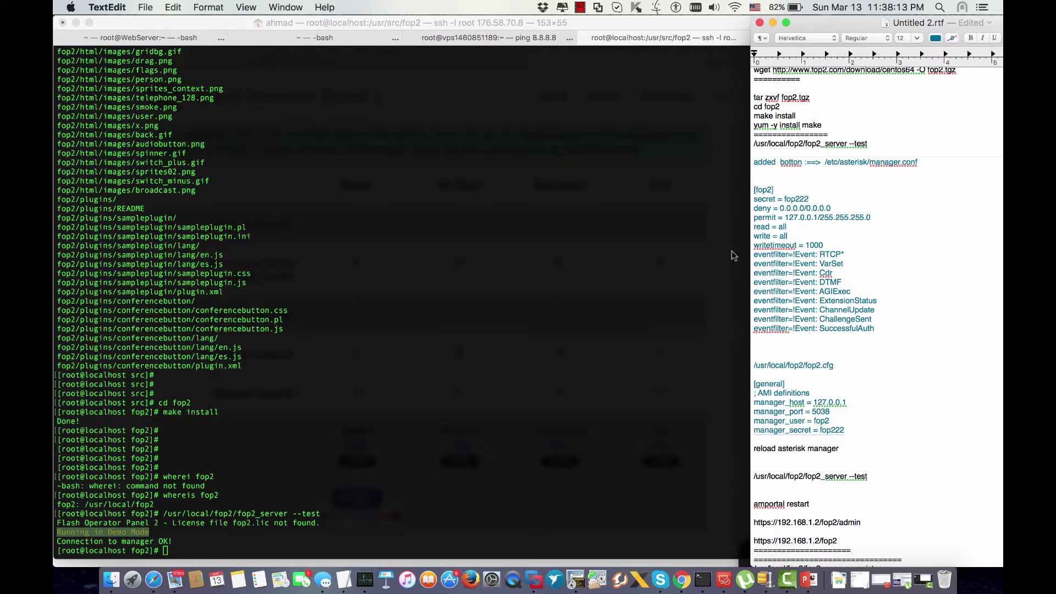
- Highlight the Connection to manager OK! line, then select the /etc/asterisk/manager.conf path in the notes
click(168, 513)
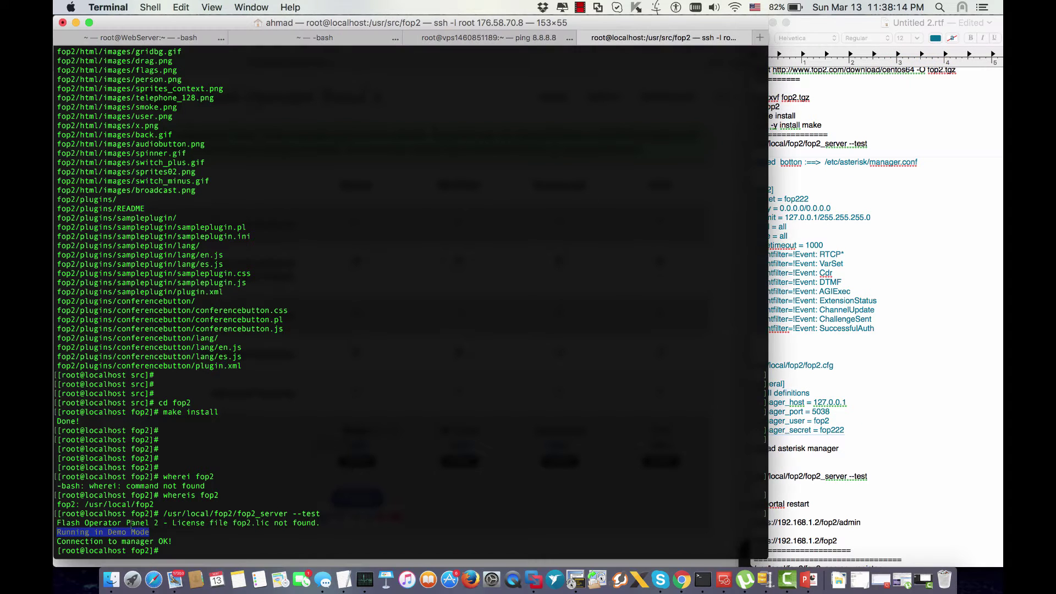
triple_click(108, 541)
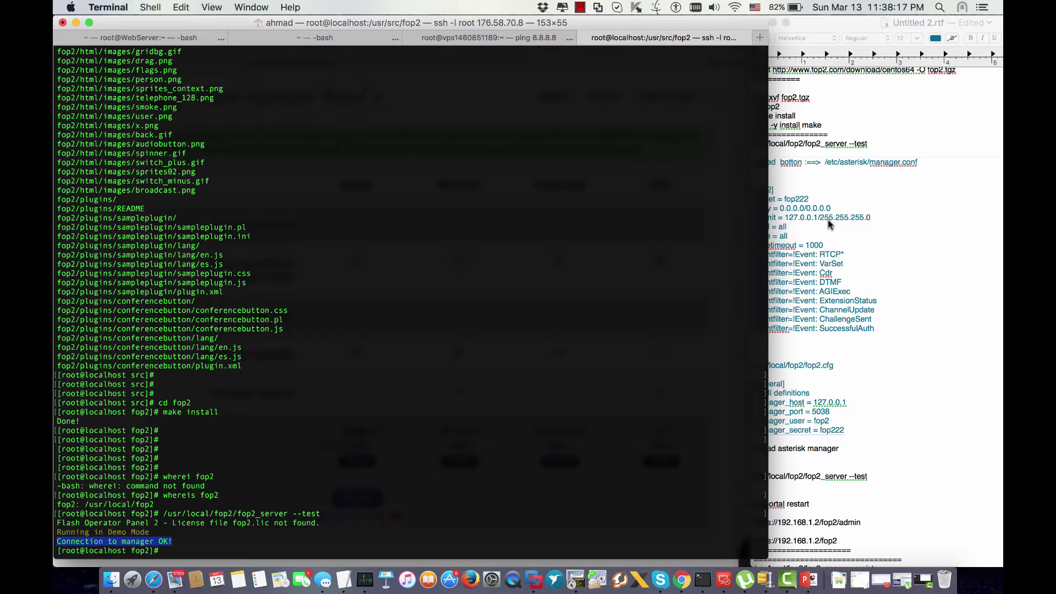
click(924, 162)
drag(924, 163, 824, 163)
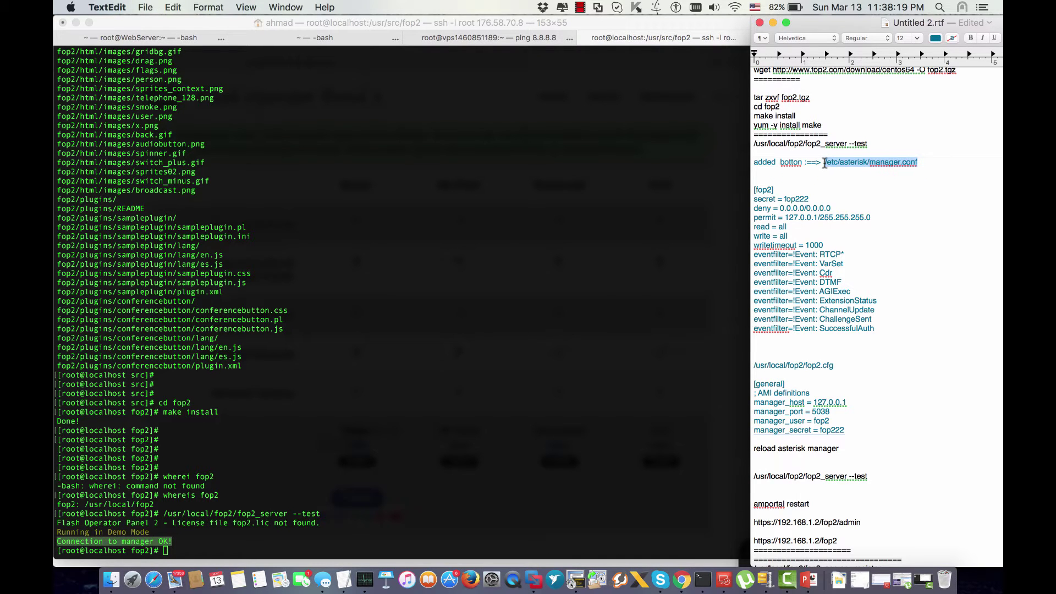
- Run cat /etc/asterisk/manager.conf and highlight its [admin] manager account block
key(super+c)
click(522, 330)
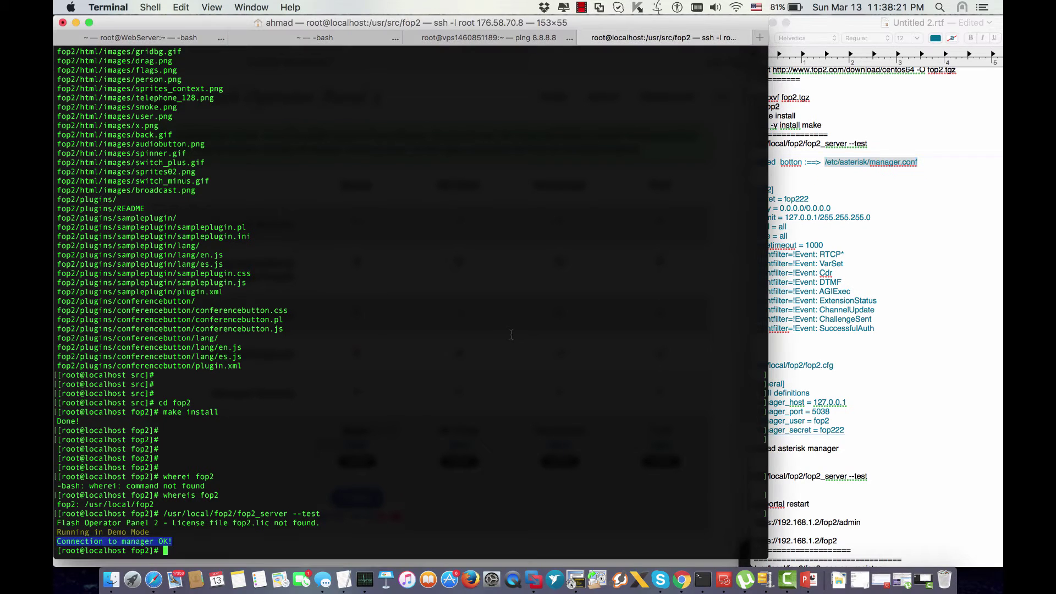
text(cat)
key(ctrl+c)
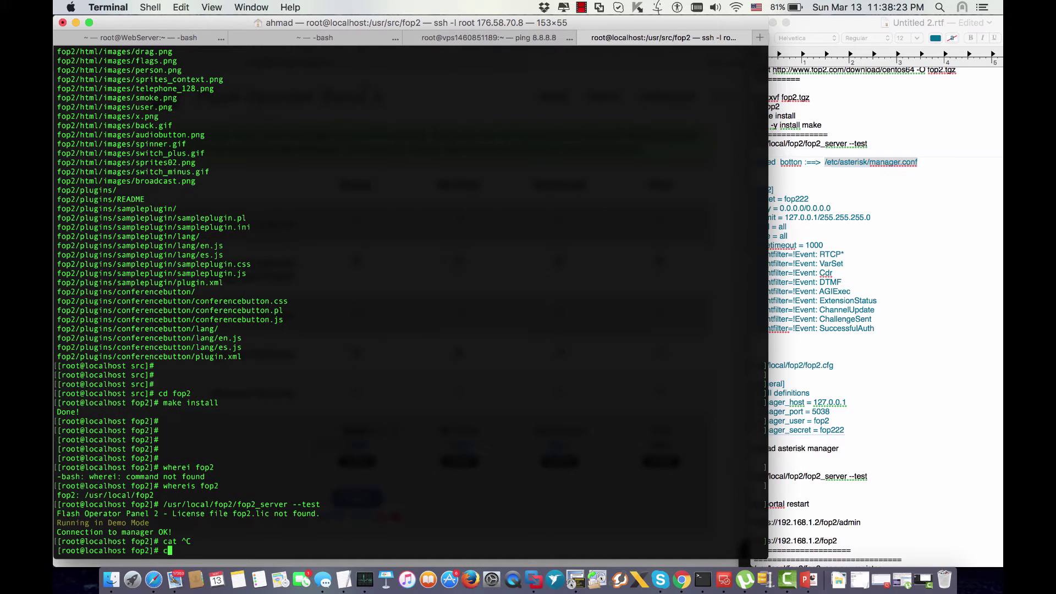
text(cat)
right_click(408, 375)
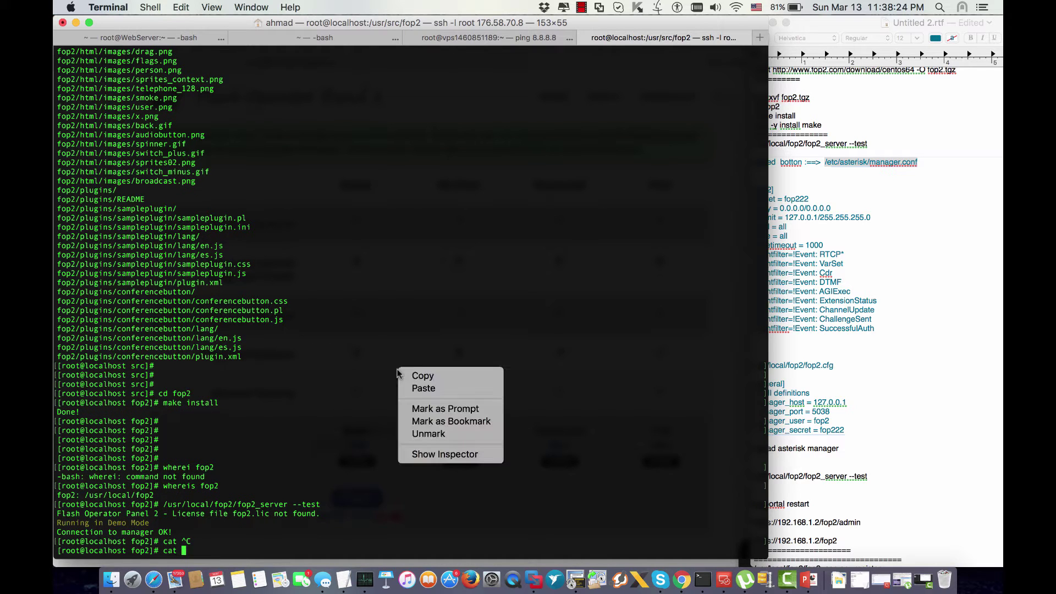
click(424, 389)
key(Return)
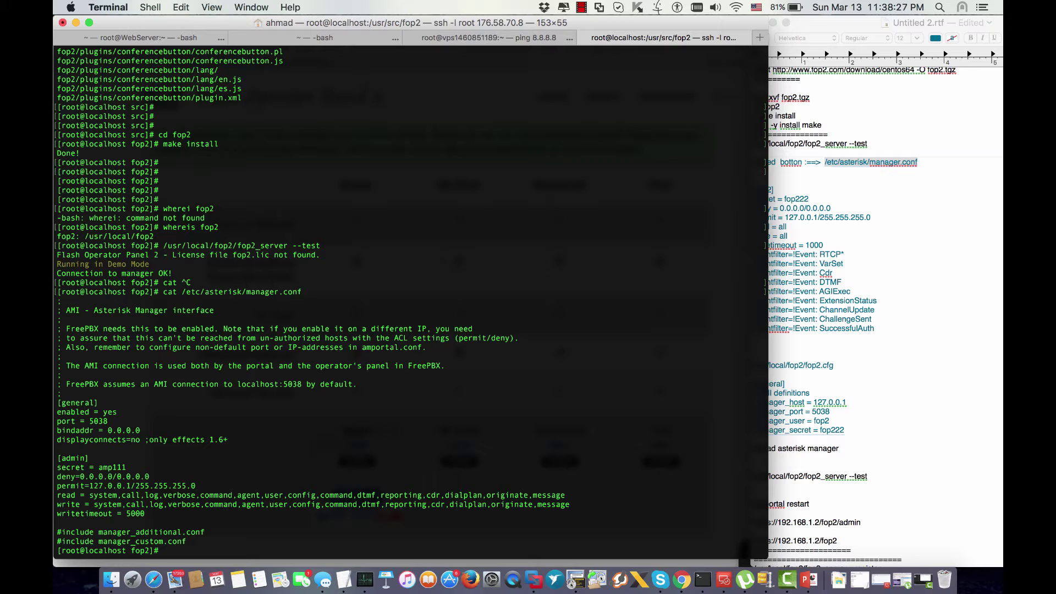
key(Up)
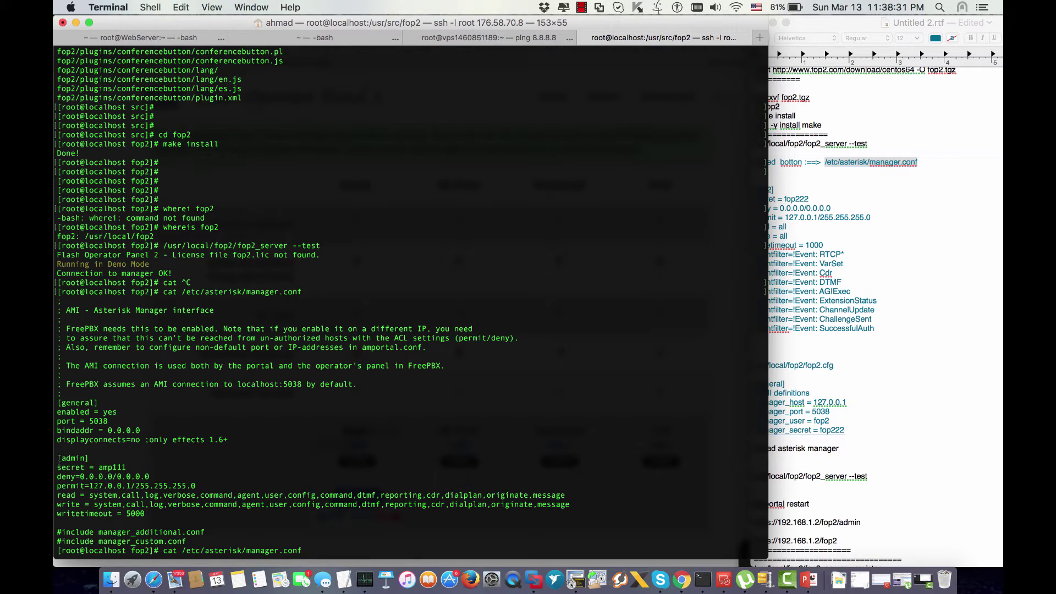
drag(58, 458, 147, 514)
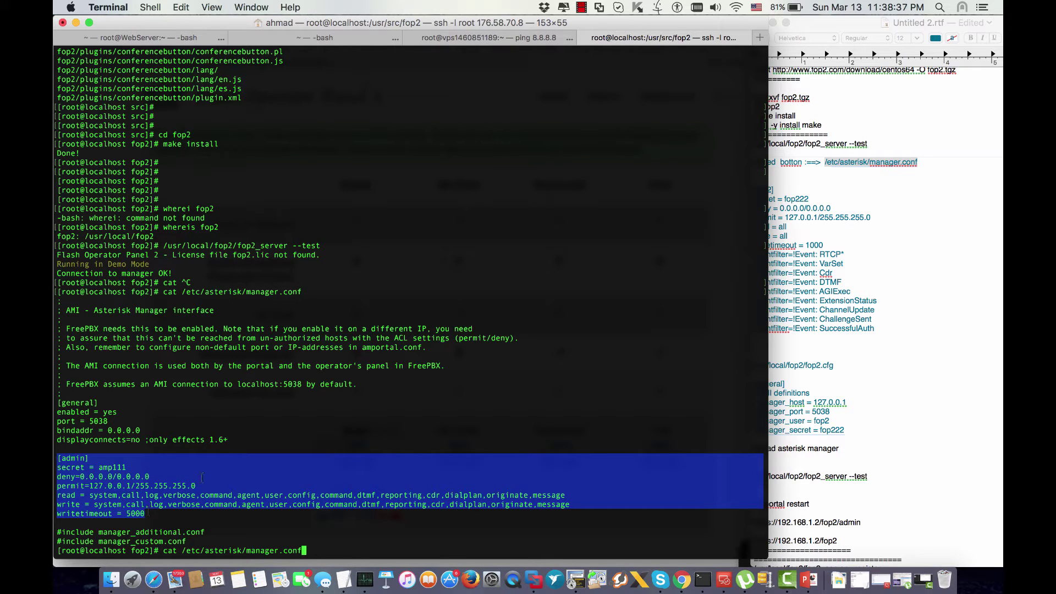
- Copy the fop2.cfg path from the notes and prepare to paste it after cat
click(919, 287)
drag(833, 364, 782, 367)
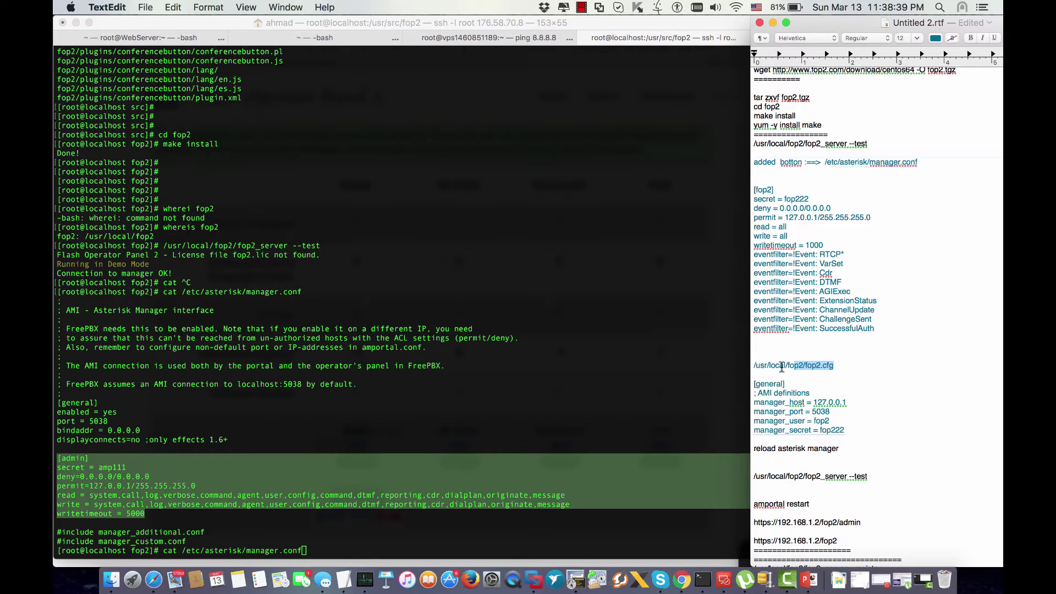
key(super+c)
click(569, 380)
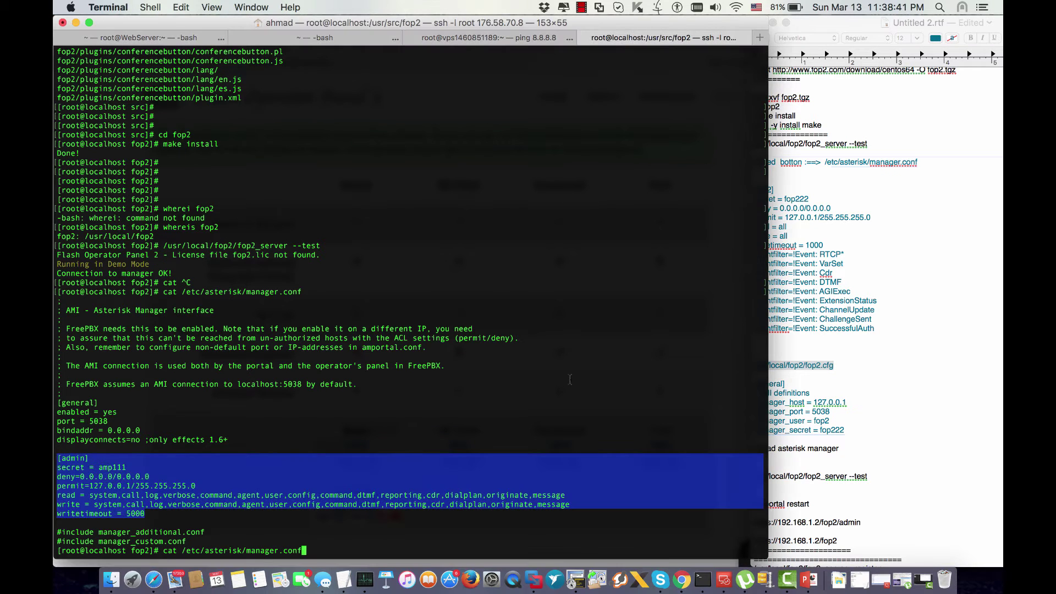
key(ctrl+c)
text(cat)
right_click(601, 334)
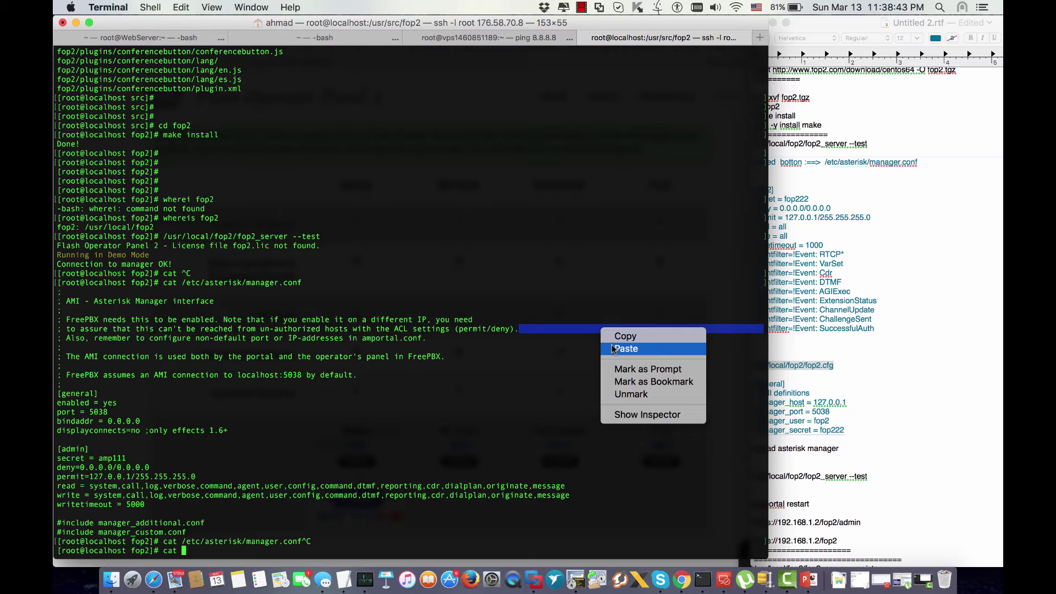
- Print /usr/local/fop2/fop2.cfg, then rerun it piped through less to page the file
click(617, 348)
key(Return)
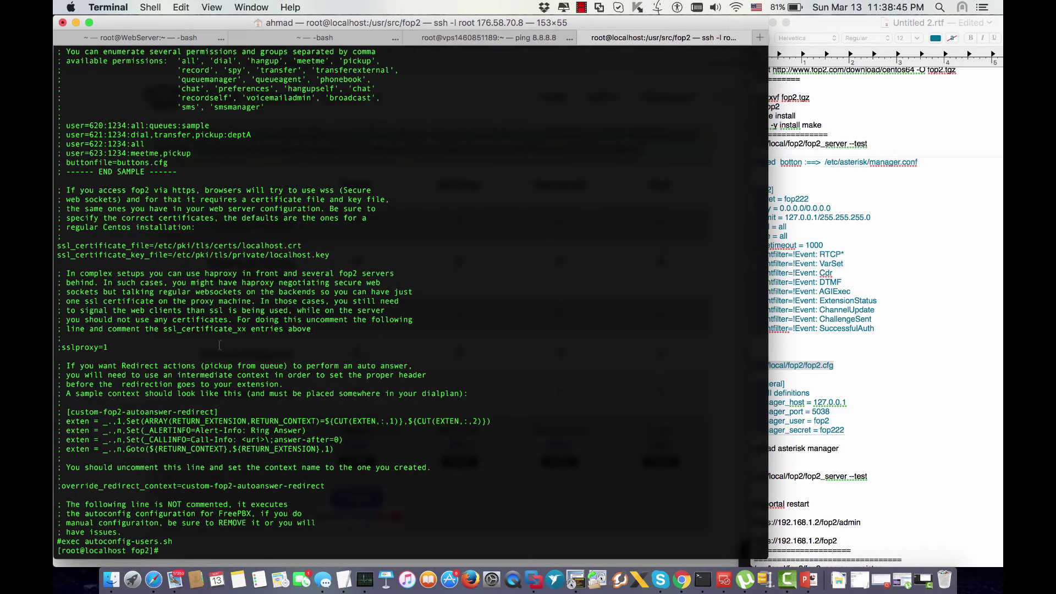
key(Up)
text(| lr)
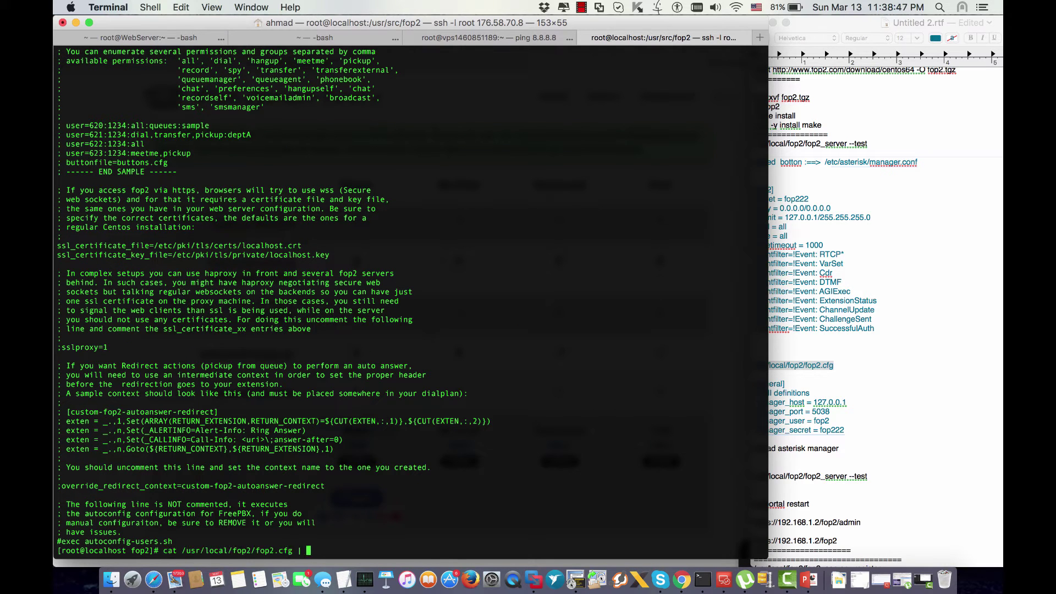
key(BackSpace)
text(ess)
key(Return)
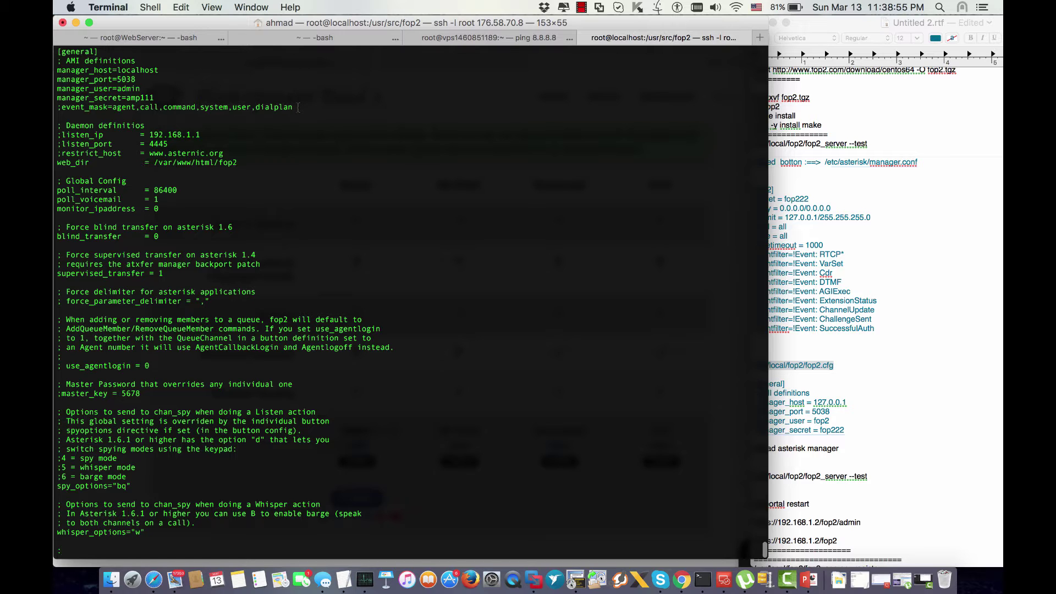
- Highlight the AMI manager definitions in [general], quit the pager and strip '| less' from the recalled command
mouse_move(293, 107)
mouse_down()
mouse_move(57, 69)
mouse_move(56, 50)
mouse_up()
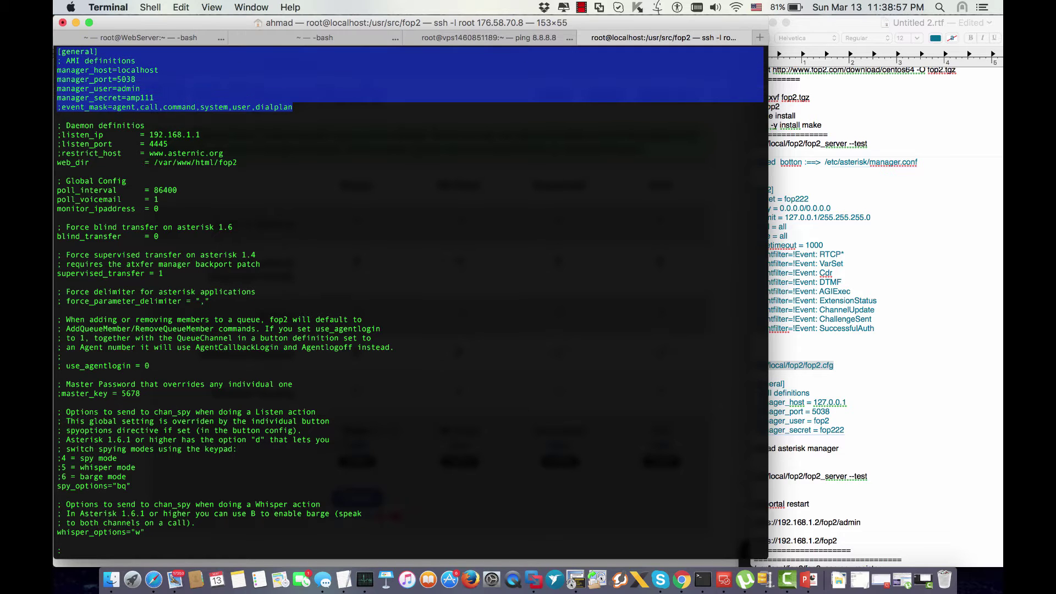
click(331, 248)
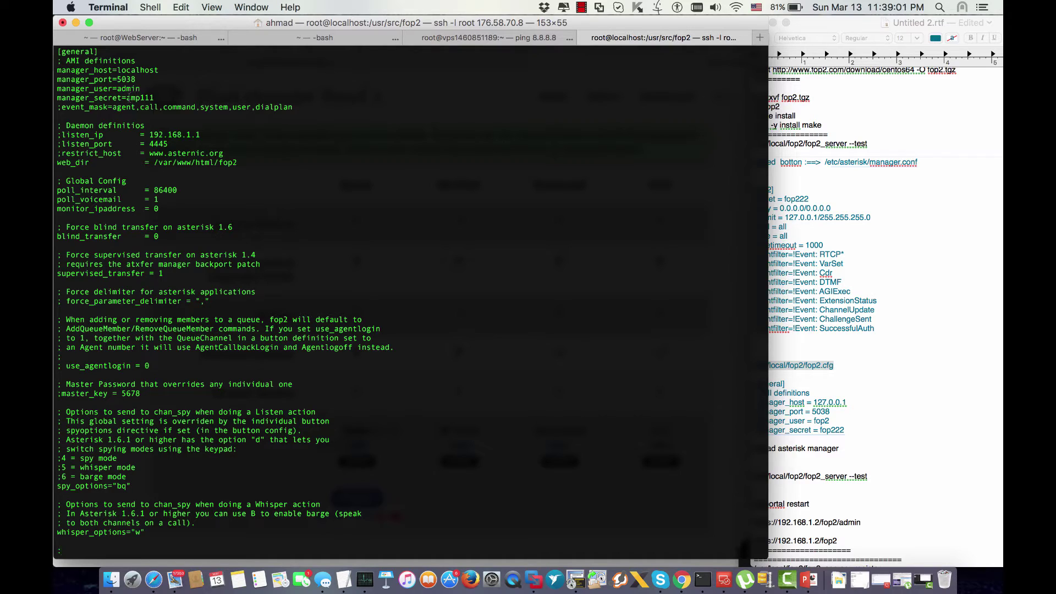
key(q)
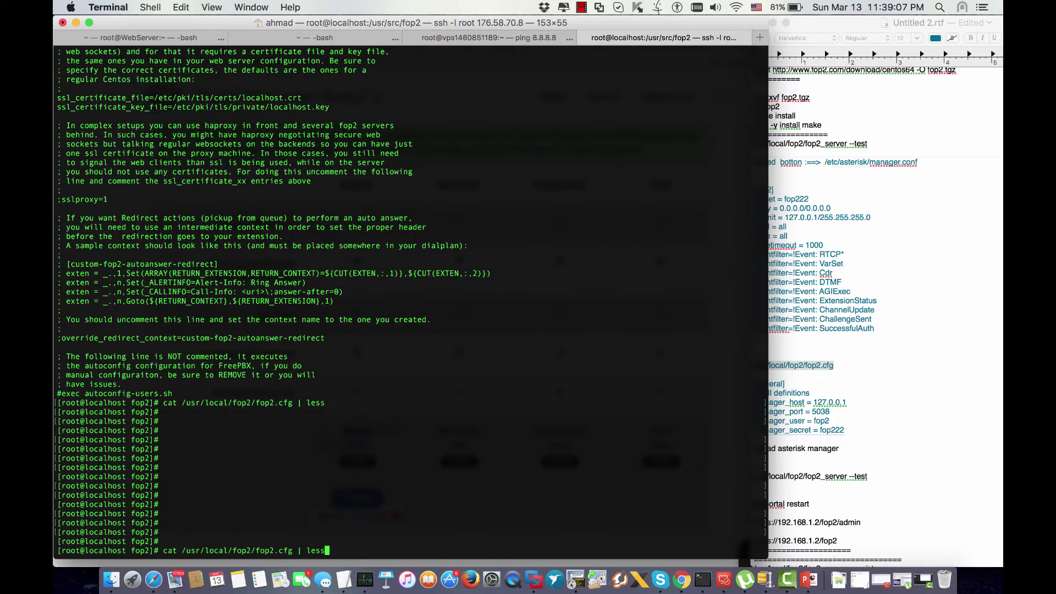
key(BackSpace)
key(BackSpace)
key(BackSpace)
key(BackSpace)
key(BackSpace)
key(Up)
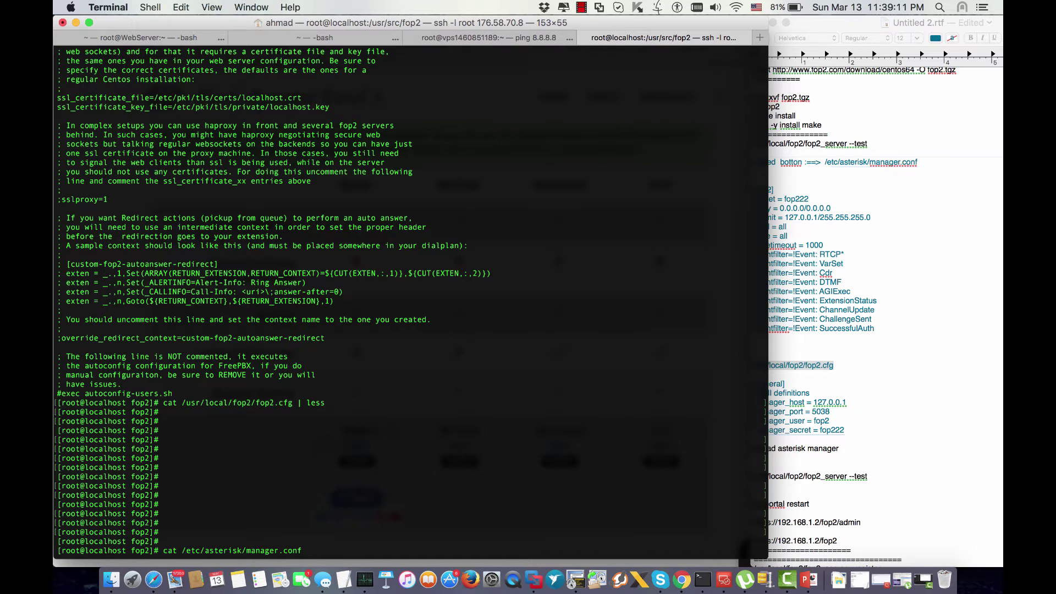
key(Return)
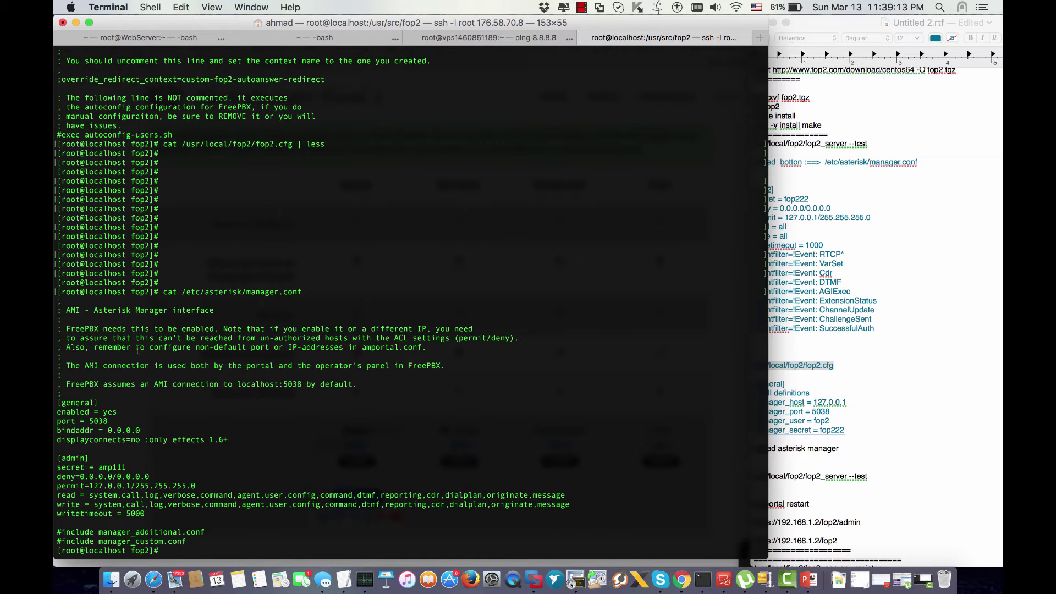
drag(127, 467, 65, 458)
click(115, 461)
drag(128, 466, 102, 467)
click(132, 468)
drag(128, 468, 55, 457)
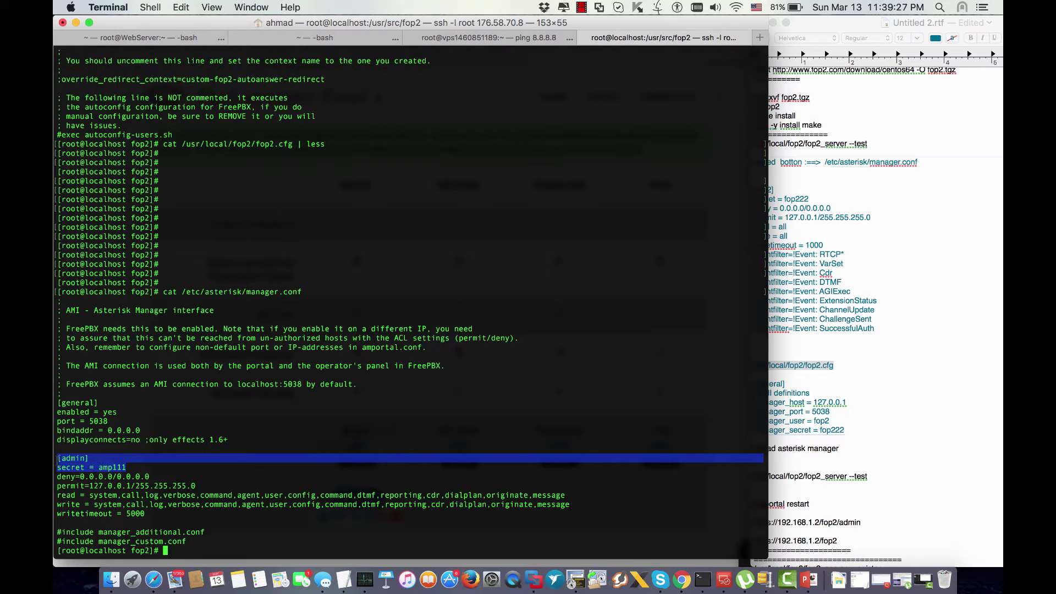
drag(102, 468, 124, 467)
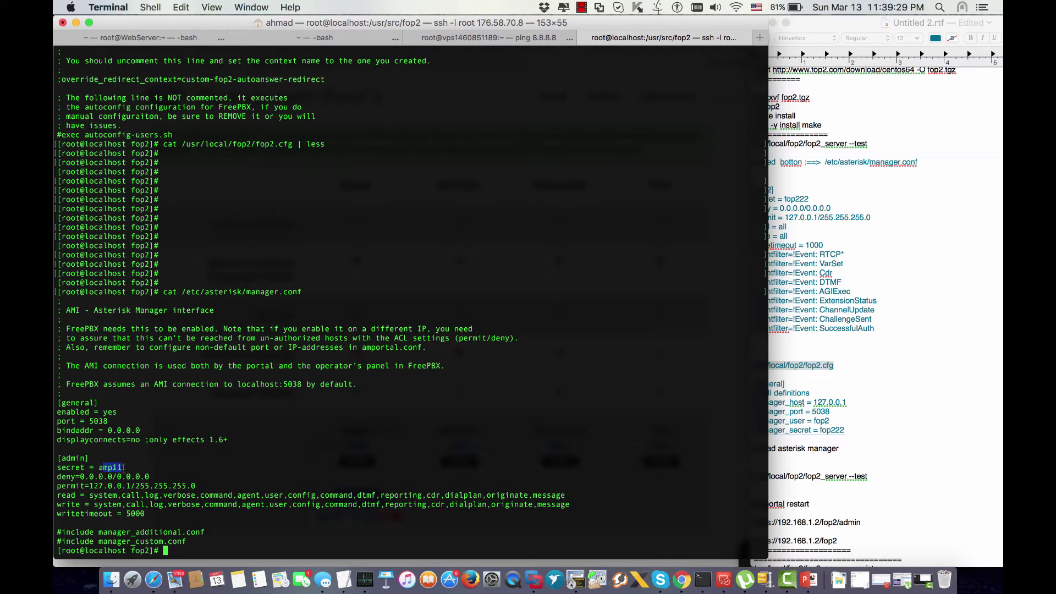
- Page through fop2.cfg with less and highlight its manager_user and manager_secret lines
key(Up)
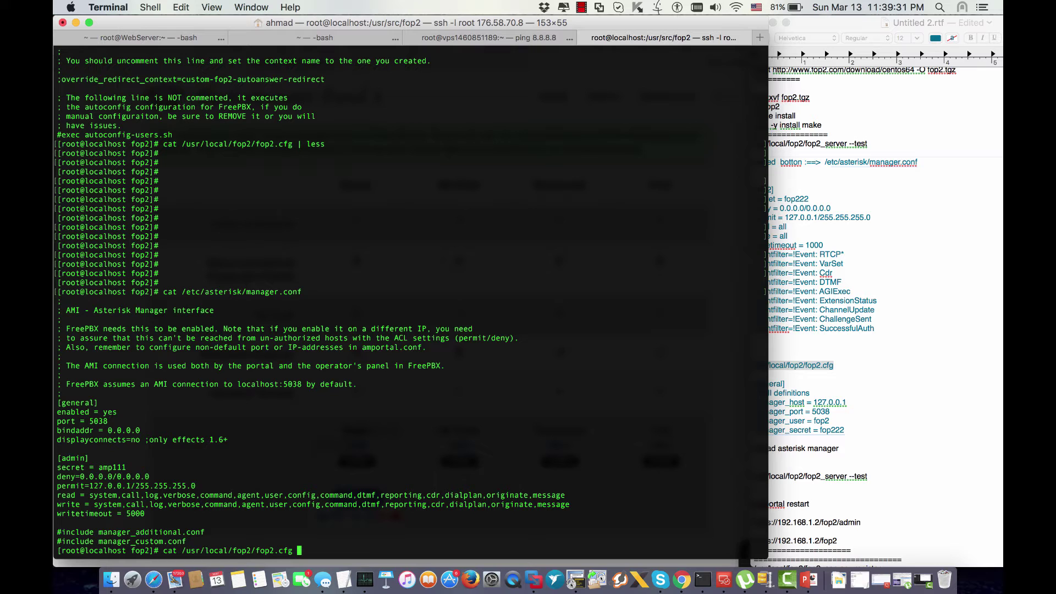
text(| less)
key(Return)
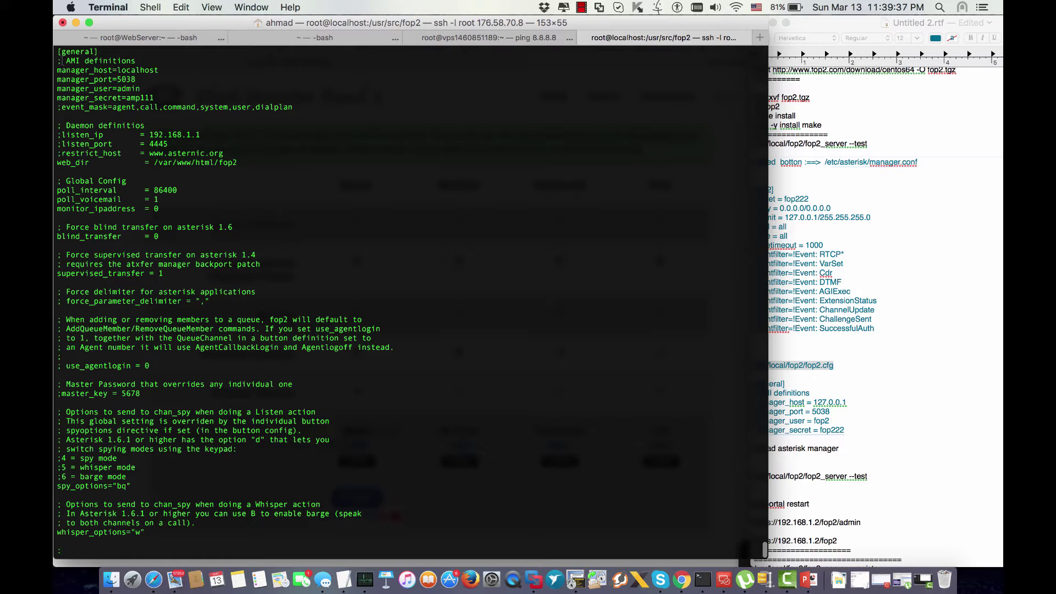
drag(154, 98, 56, 88)
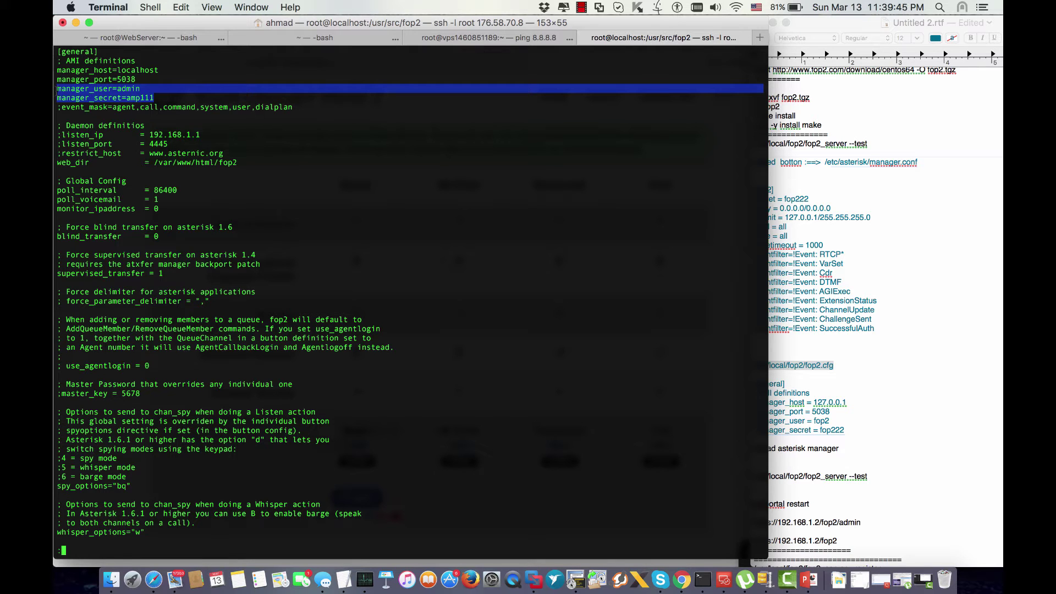
- Run /usr/local/fop2/fop2_server --test and highlight the 'Connection to manager OK!' result
key(q)
key(Up)
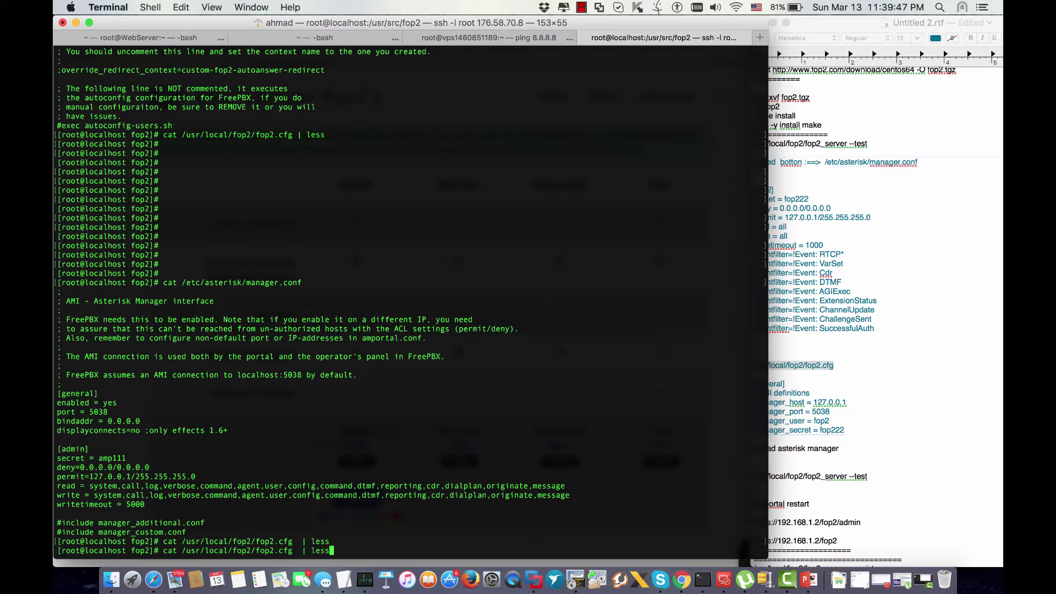
key(BackSpace)
key(BackSpace)
key(BackSpace)
key(Up)
key(Up)
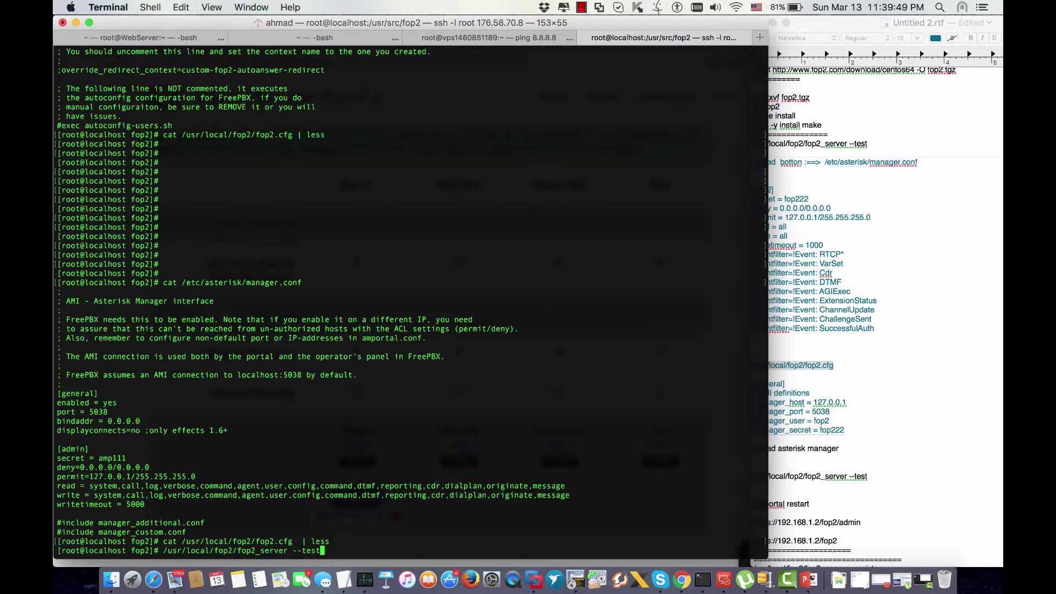
key(Return)
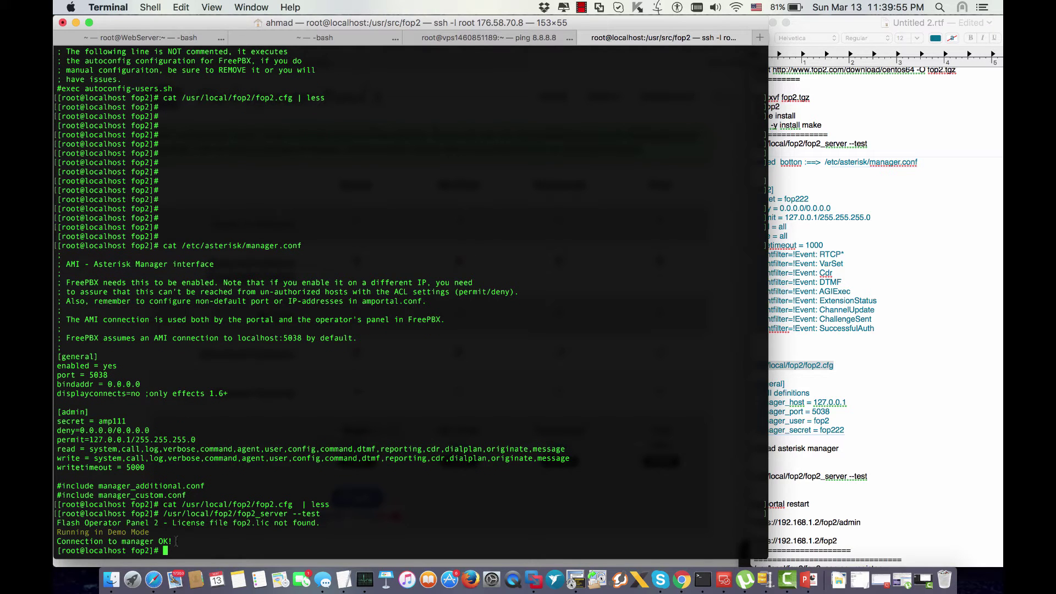
drag(175, 541, 57, 541)
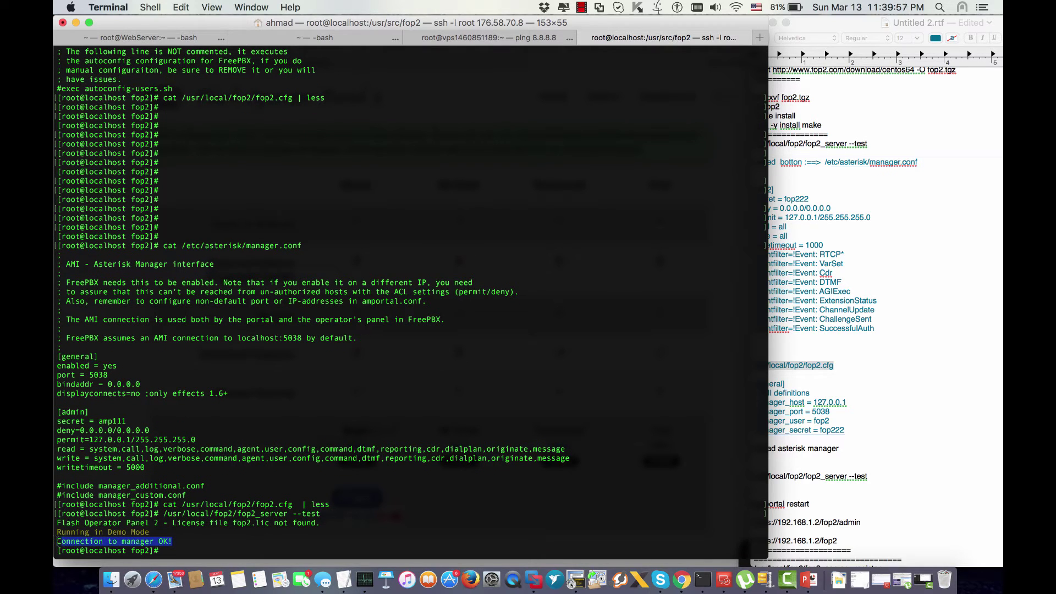
- Review the setup notes' fop2.cfg, manager.conf and [fop2] secret lines
click(890, 292)
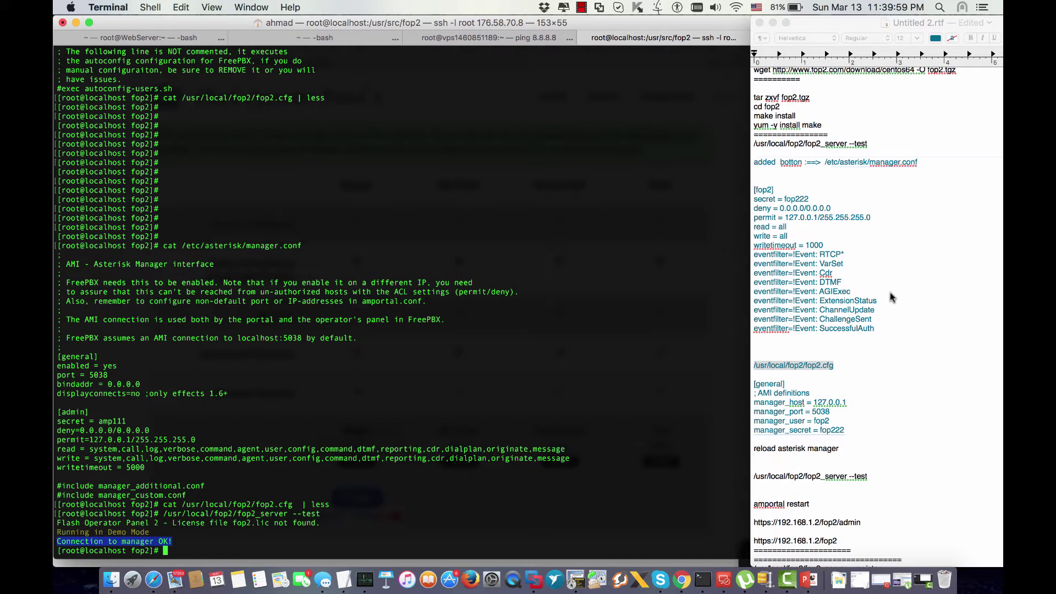
click(855, 431)
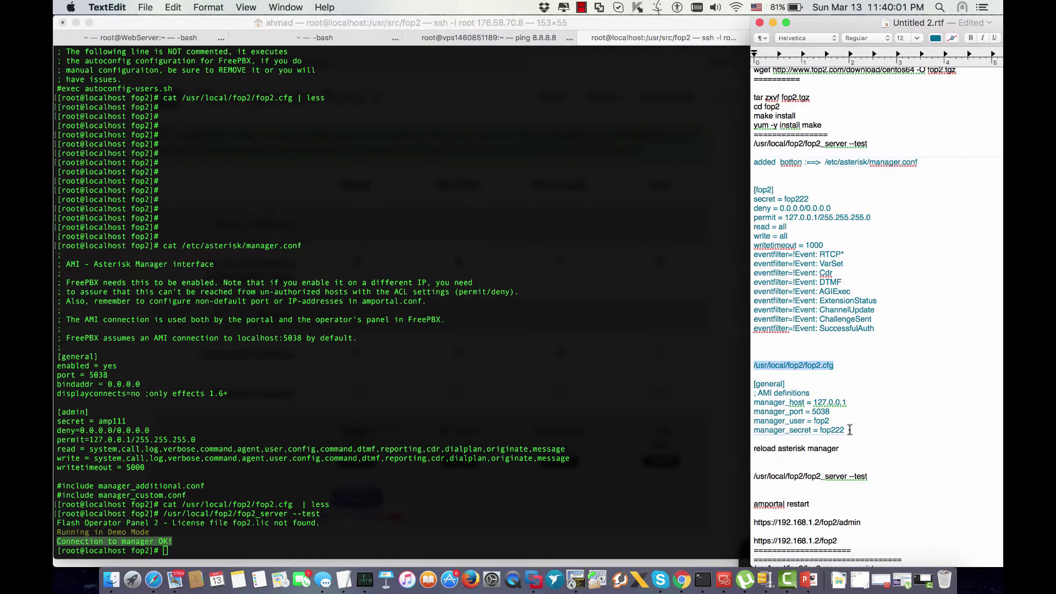
click(842, 365)
drag(835, 364, 752, 365)
drag(921, 162, 899, 164)
click(767, 172)
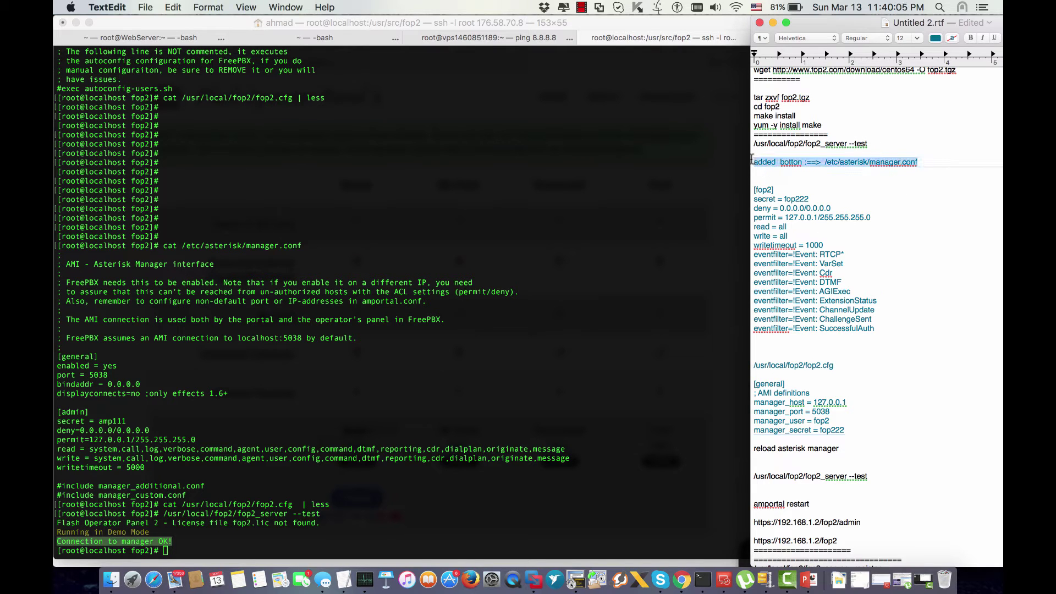
drag(811, 198, 755, 191)
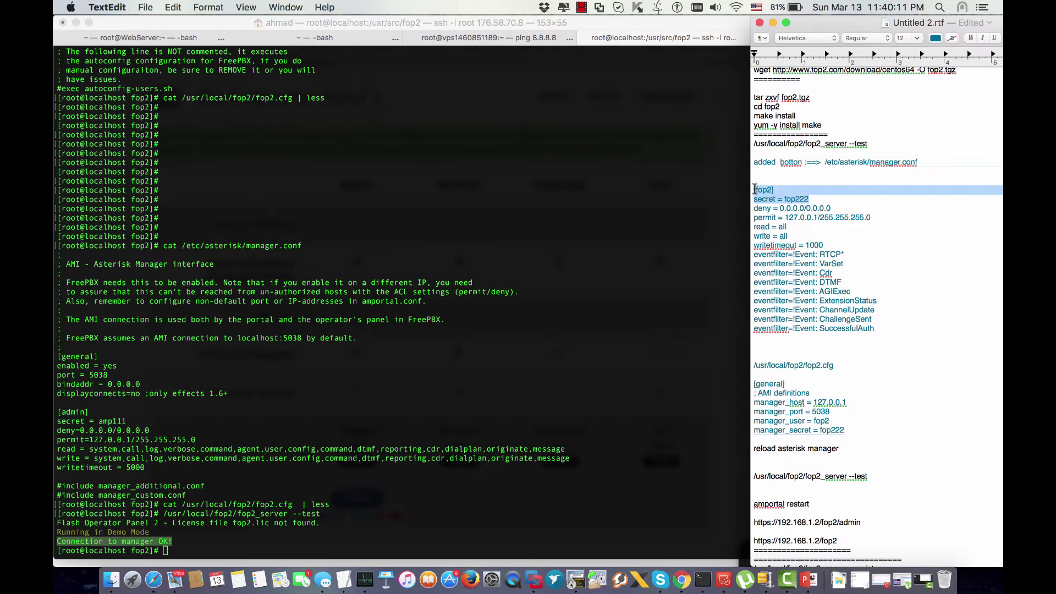
- Copy the 'amportal restart' command from the setup notes
click(168, 550)
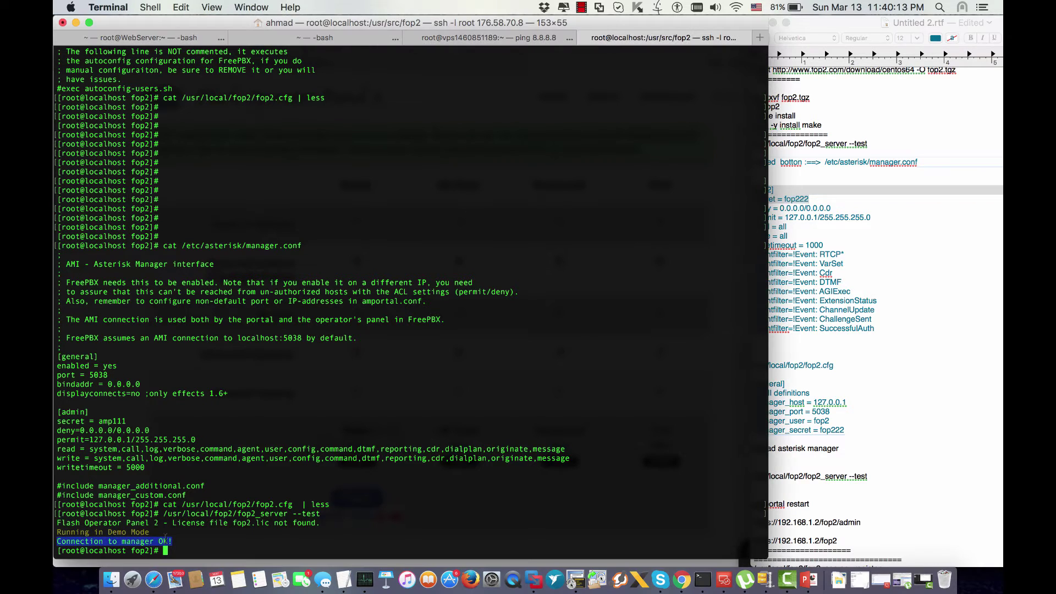
click(588, 404)
click(830, 397)
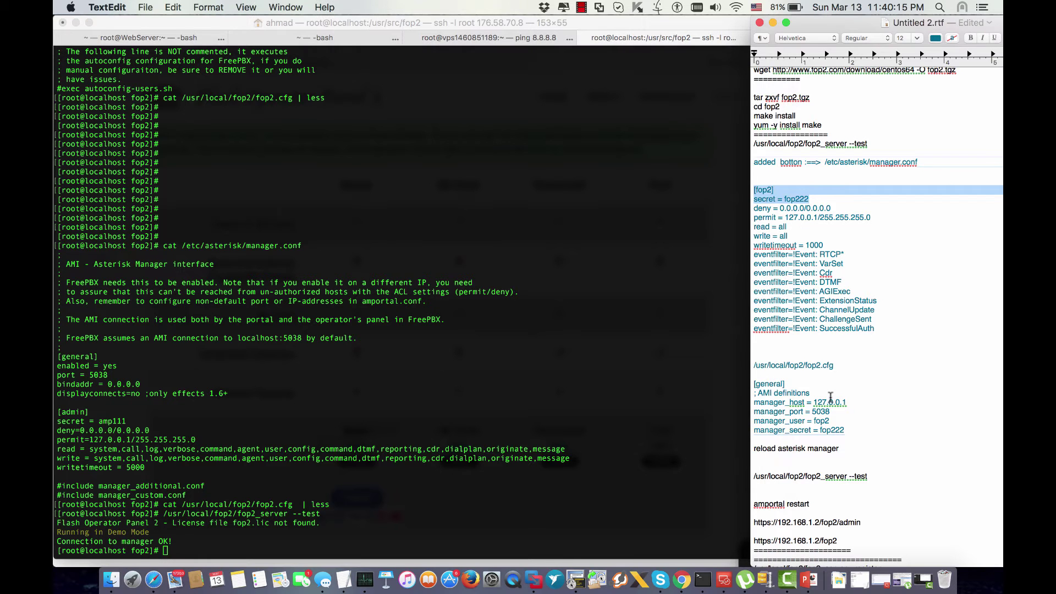
scroll(830, 397, down, 5)
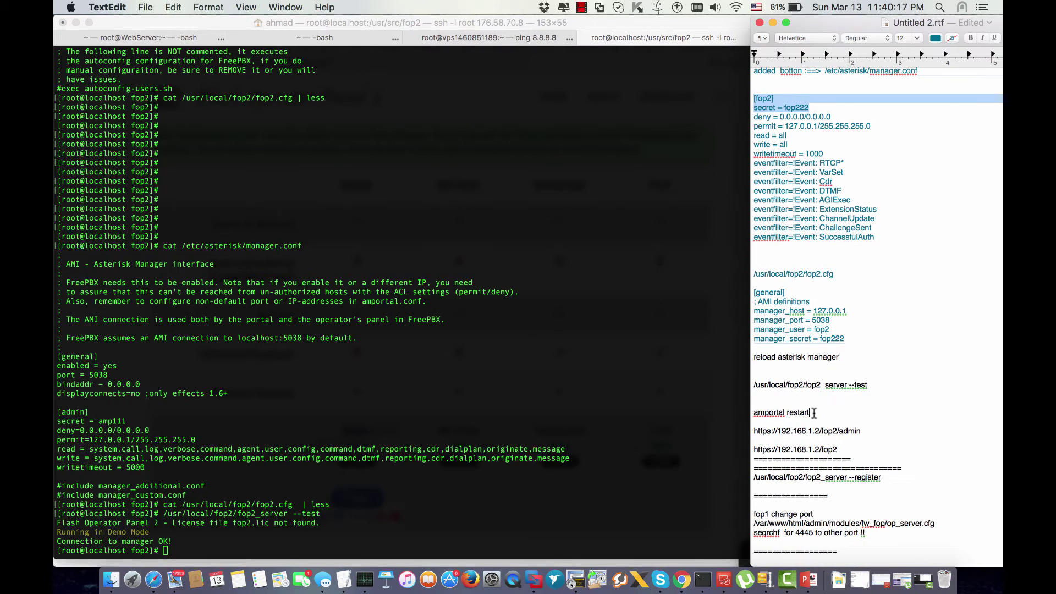
mouse_move(819, 412)
mouse_down()
mouse_move(998, 412)
mouse_move(744, 415)
mouse_up()
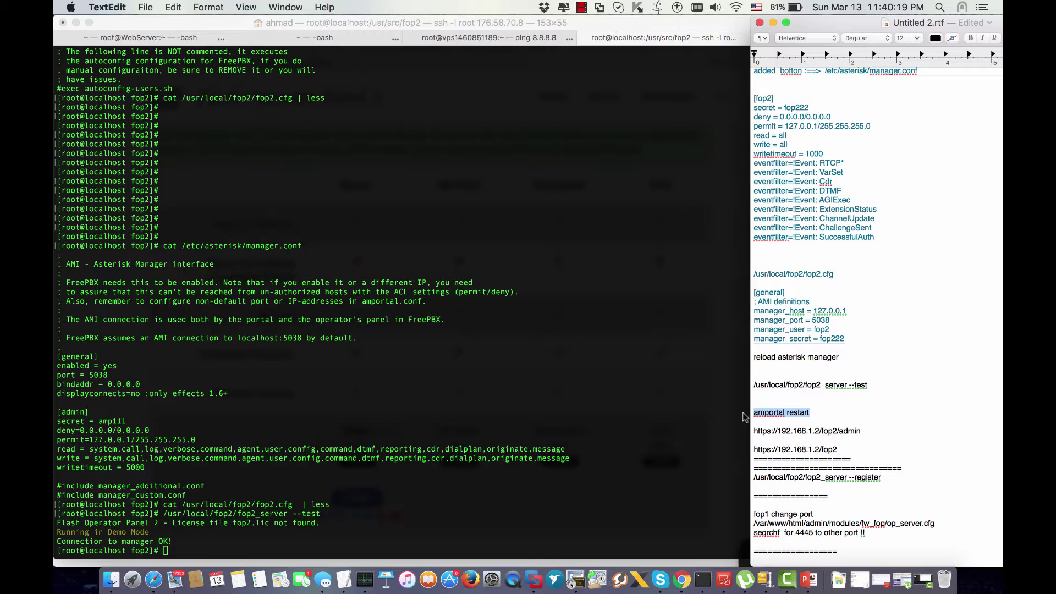
key(super+c)
- Run 'amportal restart' and wait until Asterisk and the other FreePBX services have restarted
click(632, 450)
right_click(632, 450)
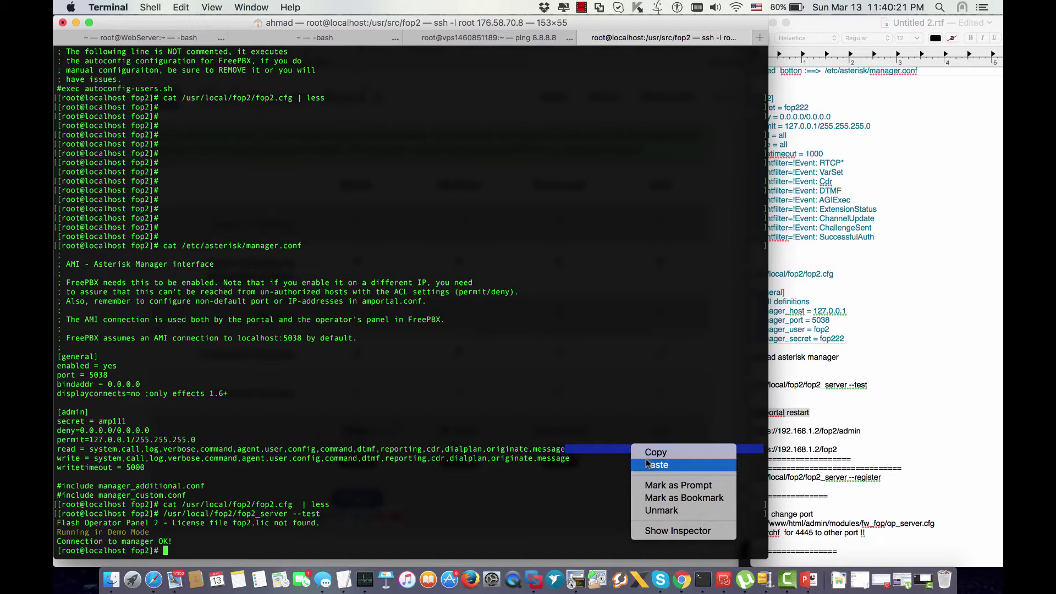
click(656, 464)
key(Return)
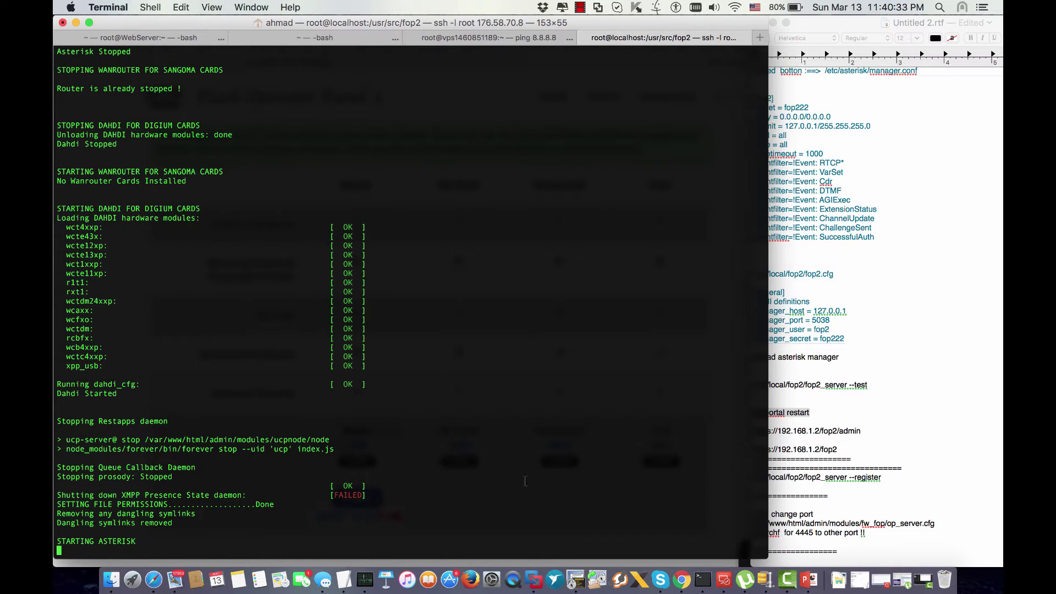
click(825, 438)
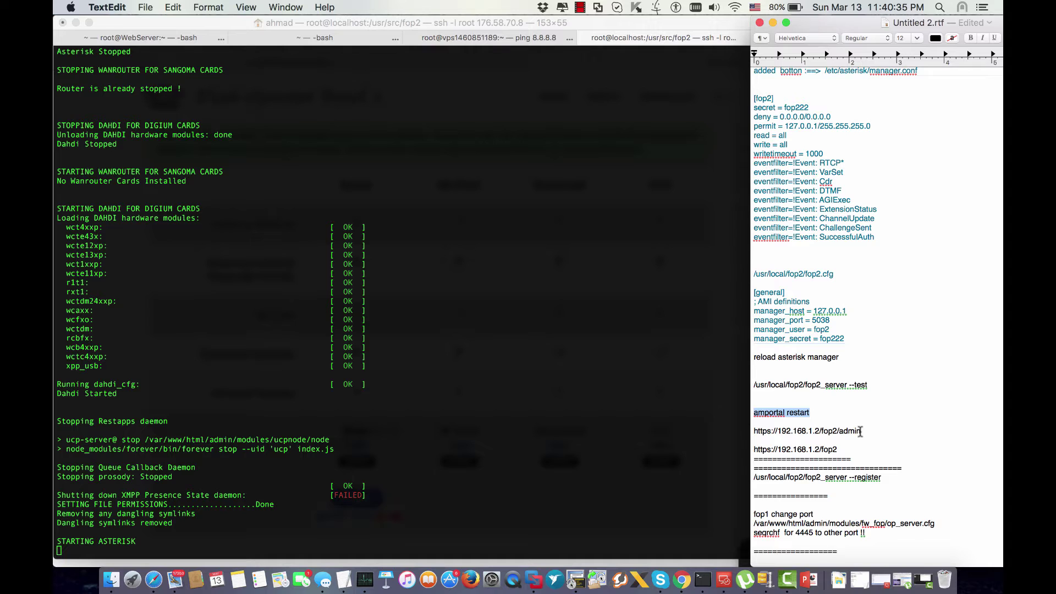
drag(812, 25, 821, 29)
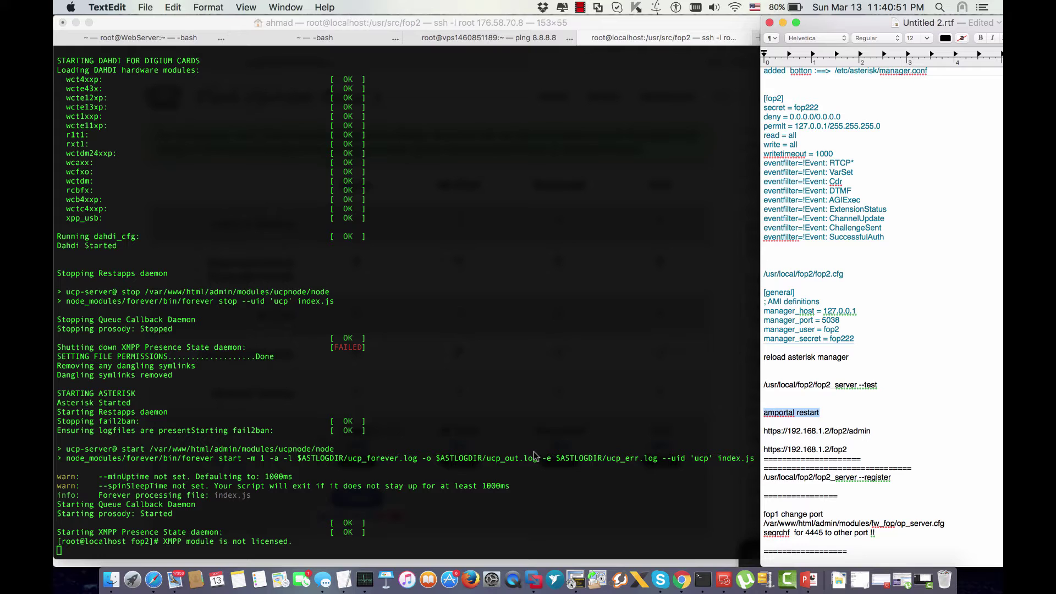
click(485, 529)
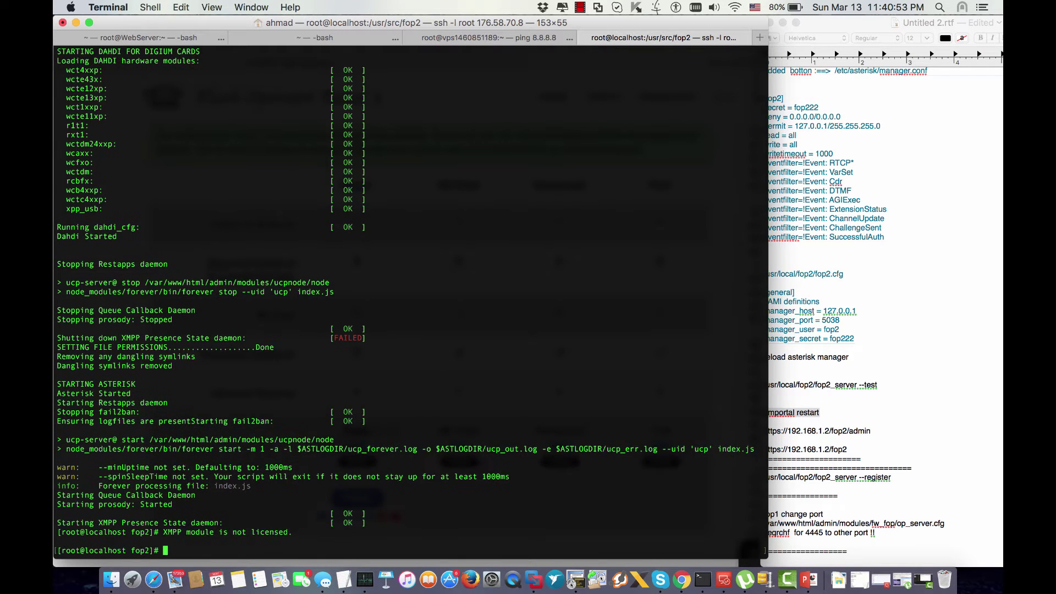
key(Return)
key(Return)
key(Return)
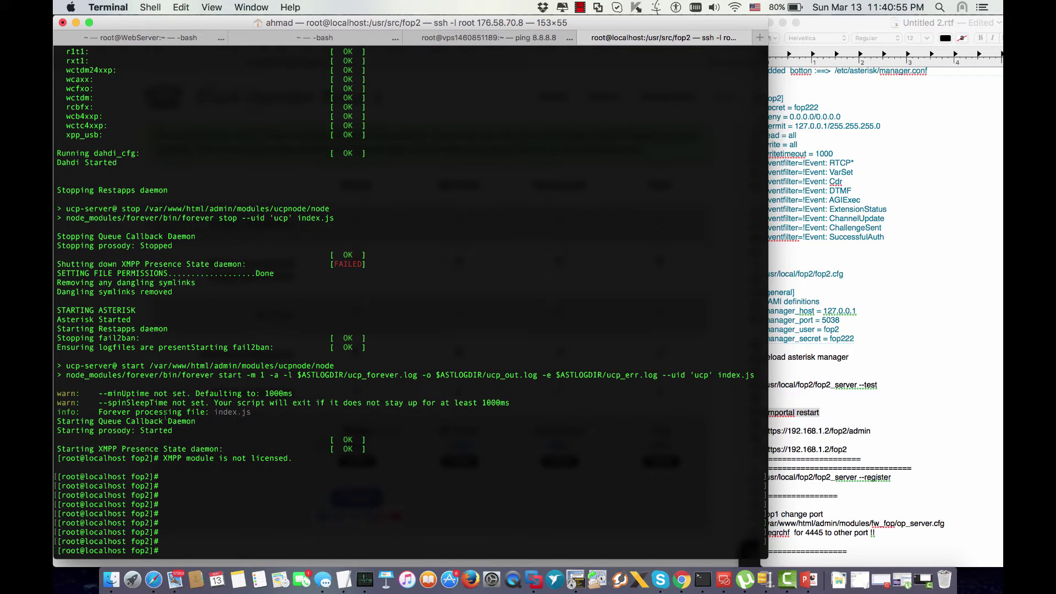
- Change the FreePBX admin URL to /fop2/admin/ and load the FOP2 Manager site
click(154, 579)
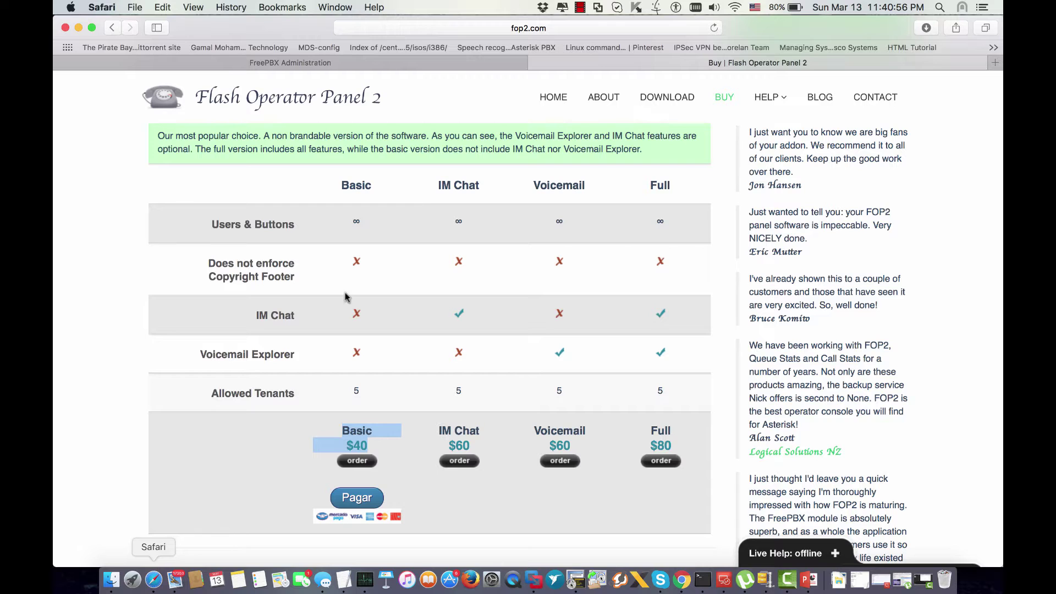
click(440, 63)
click(575, 28)
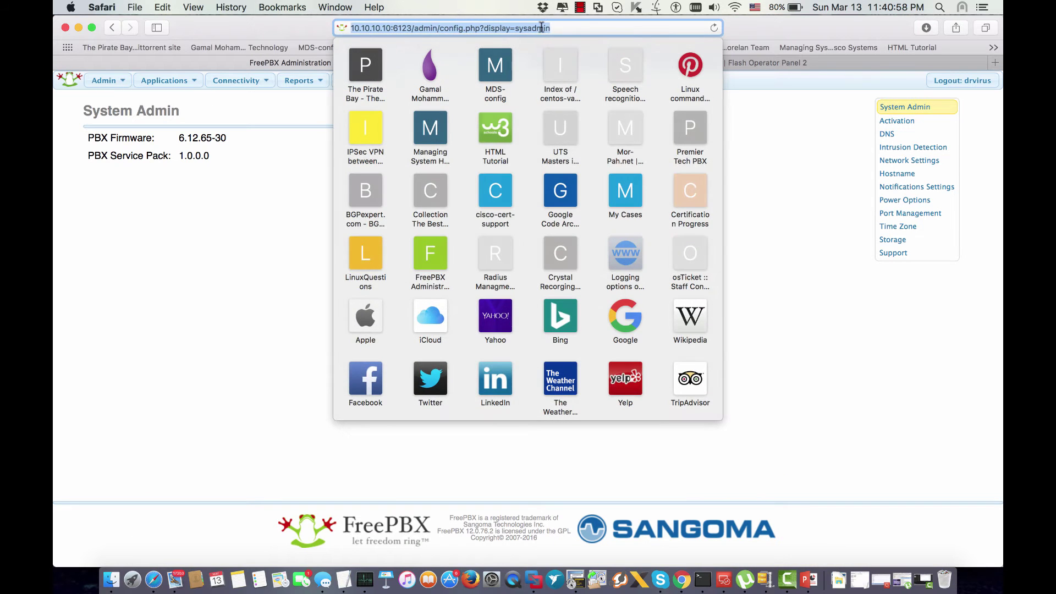
click(444, 29)
drag(411, 28, 666, 20)
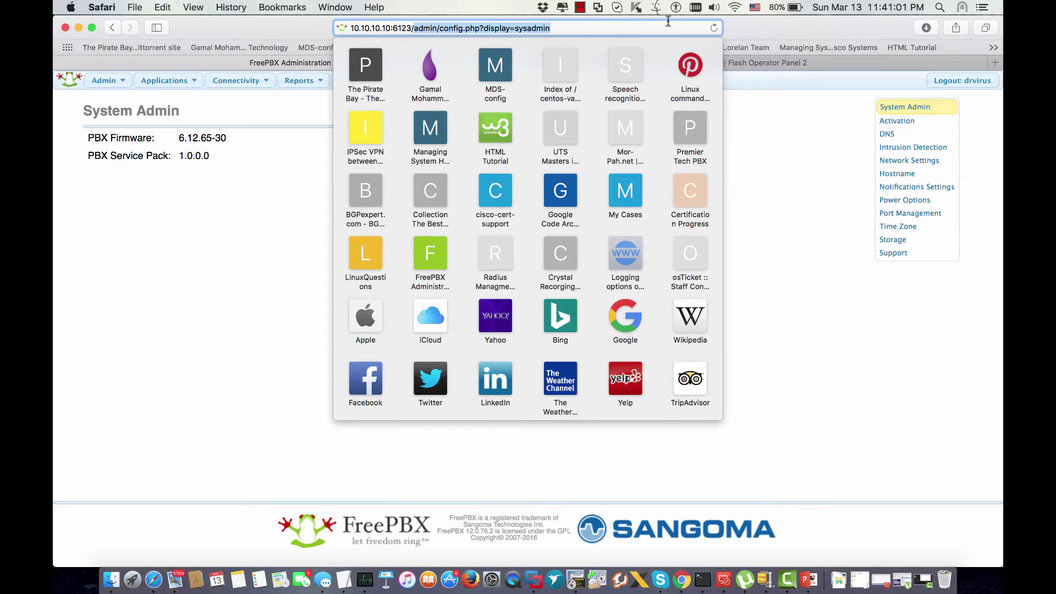
text(fop2)
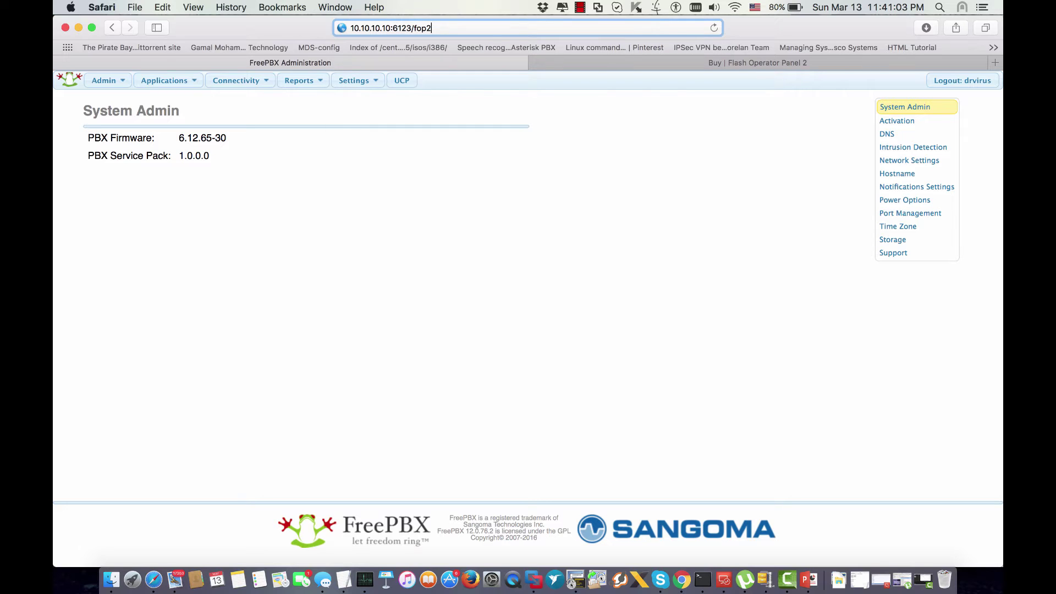
text(/admin)
key(Return)
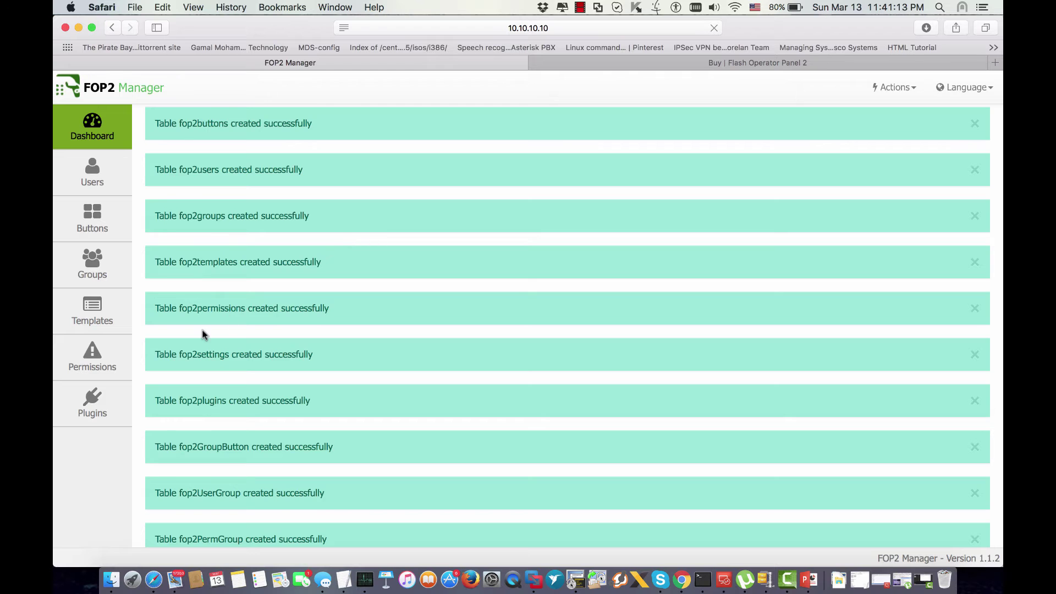
scroll(204, 334, down, 10)
scroll(204, 334, up, 10)
scroll(204, 334, down, 10)
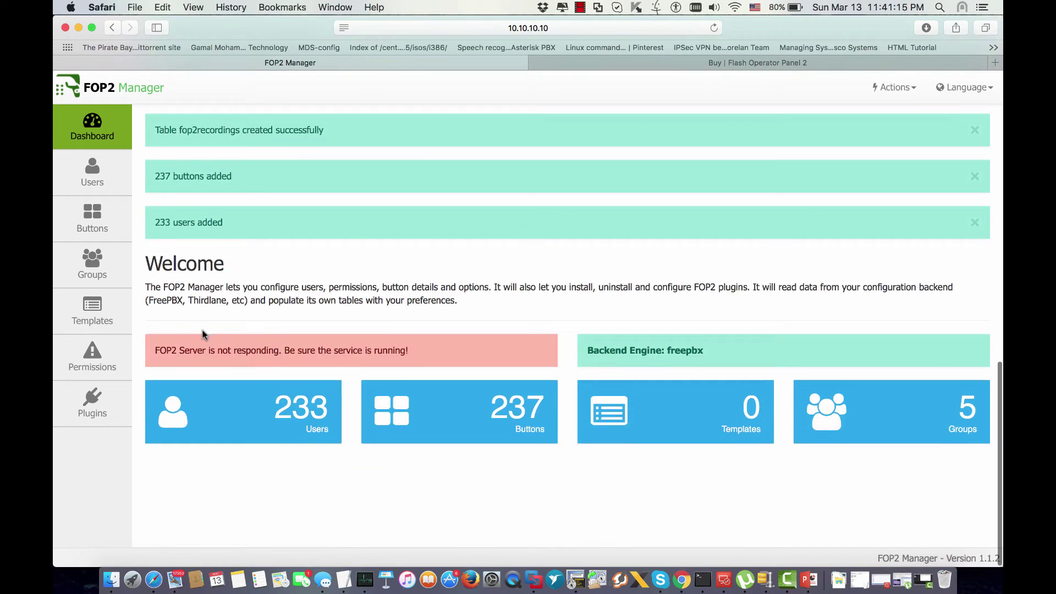
scroll(204, 334, up, 10)
- Go to the FOP2 Manager Users section with its Add User form
click(895, 86)
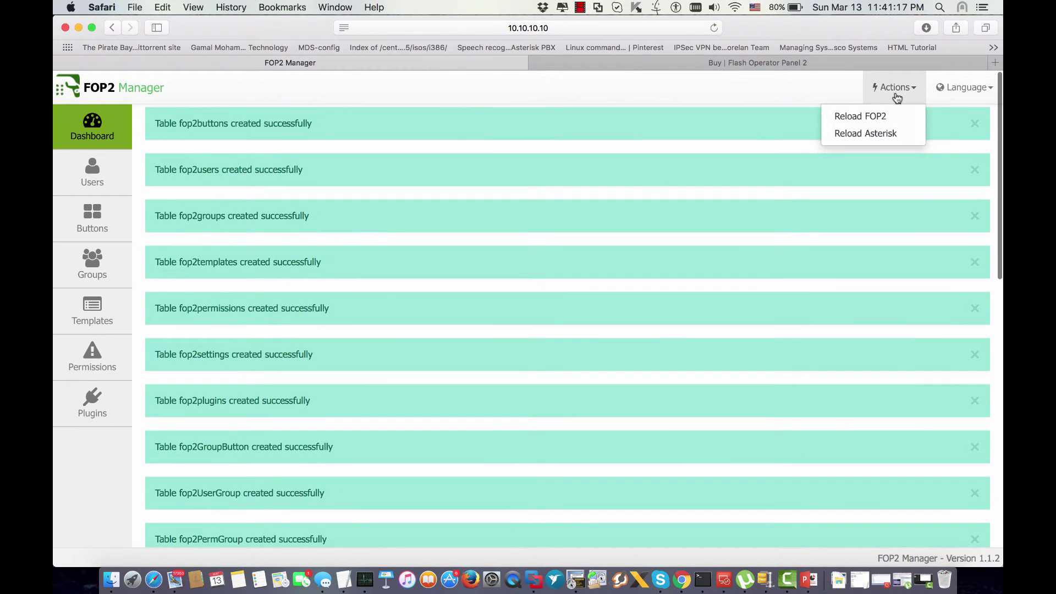
click(532, 200)
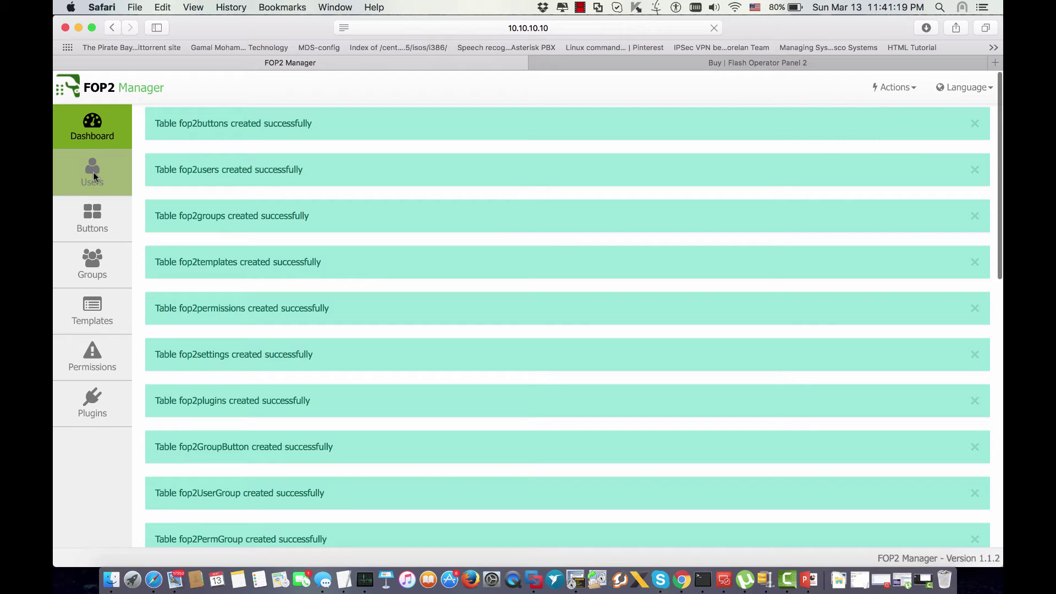
click(93, 172)
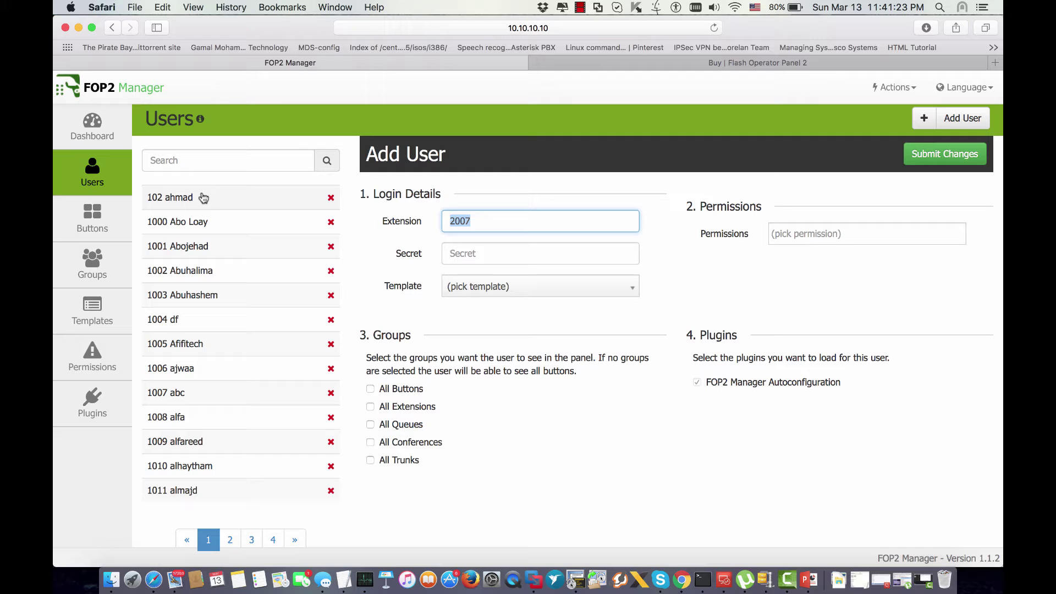
- Edit user 102 ahmad, retype its secret and keep only the 'all' permission
click(180, 199)
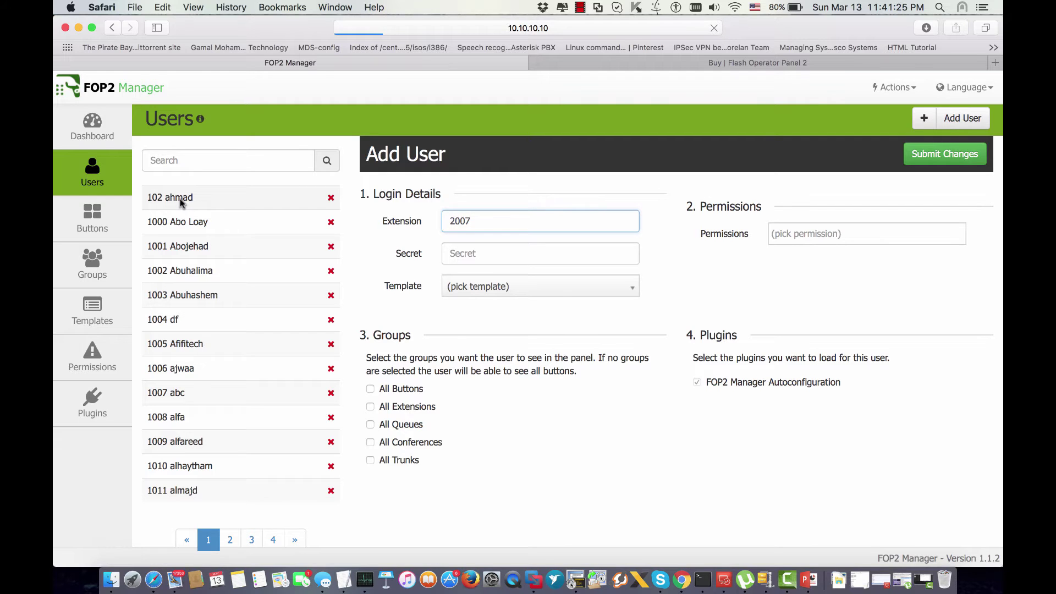
click(475, 251)
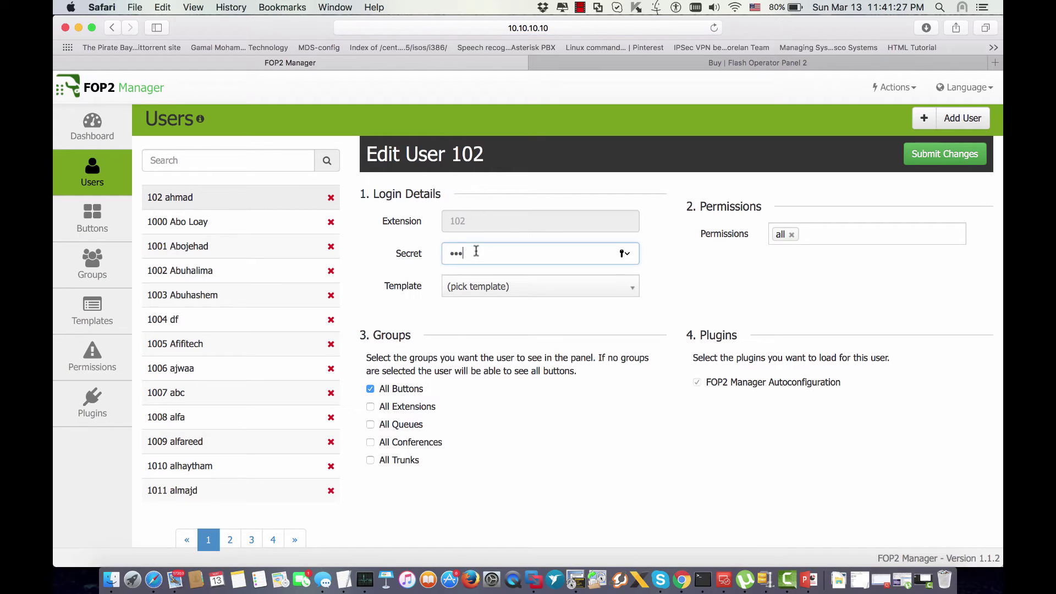
drag(475, 252, 434, 252)
text(102)
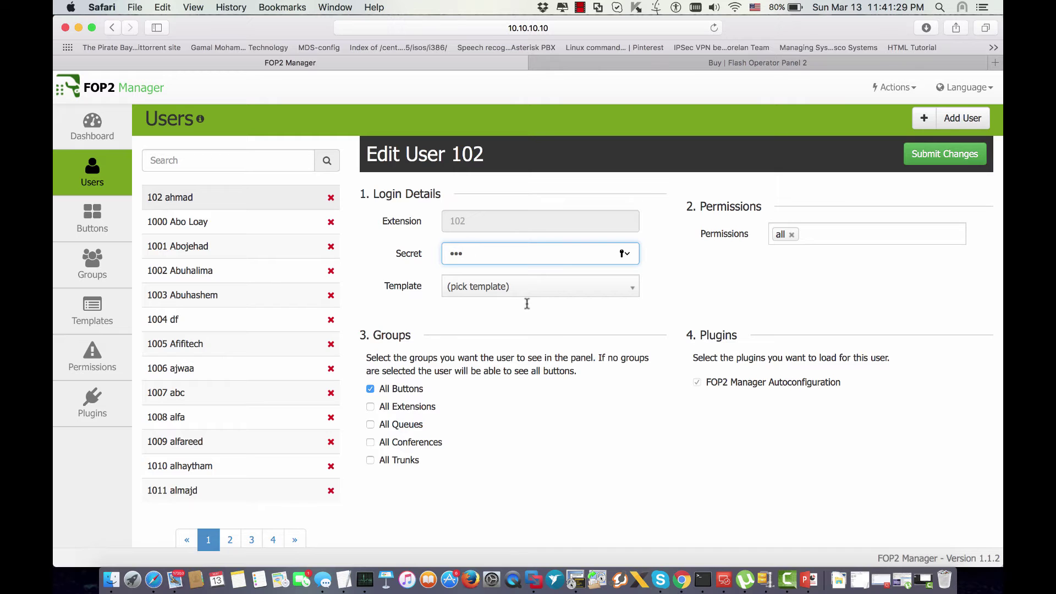
scroll(527, 305, down, 1)
scroll(527, 314, up, 1)
click(711, 240)
click(746, 236)
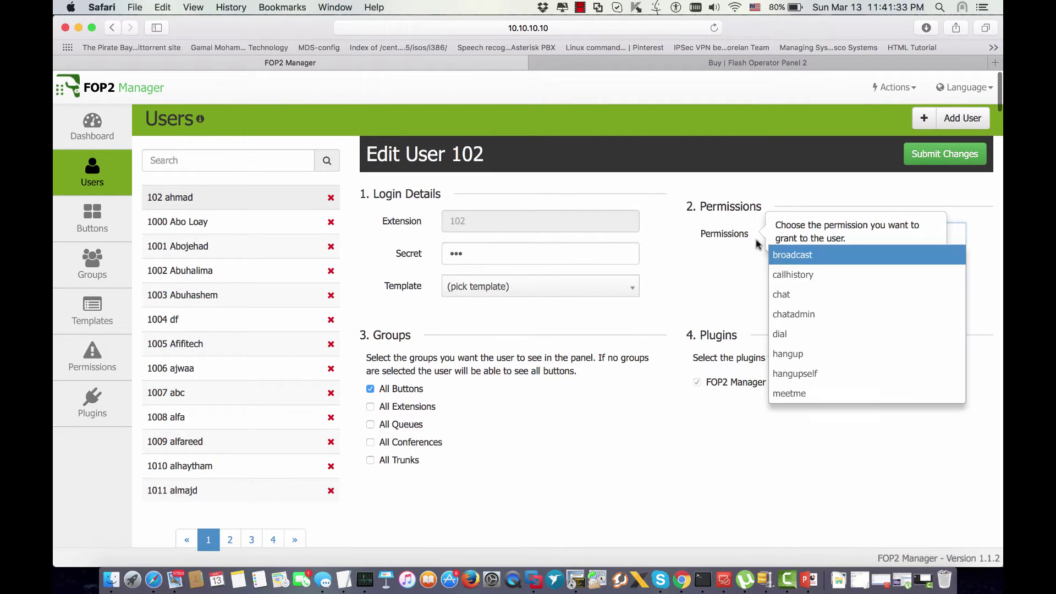
click(788, 254)
click(858, 235)
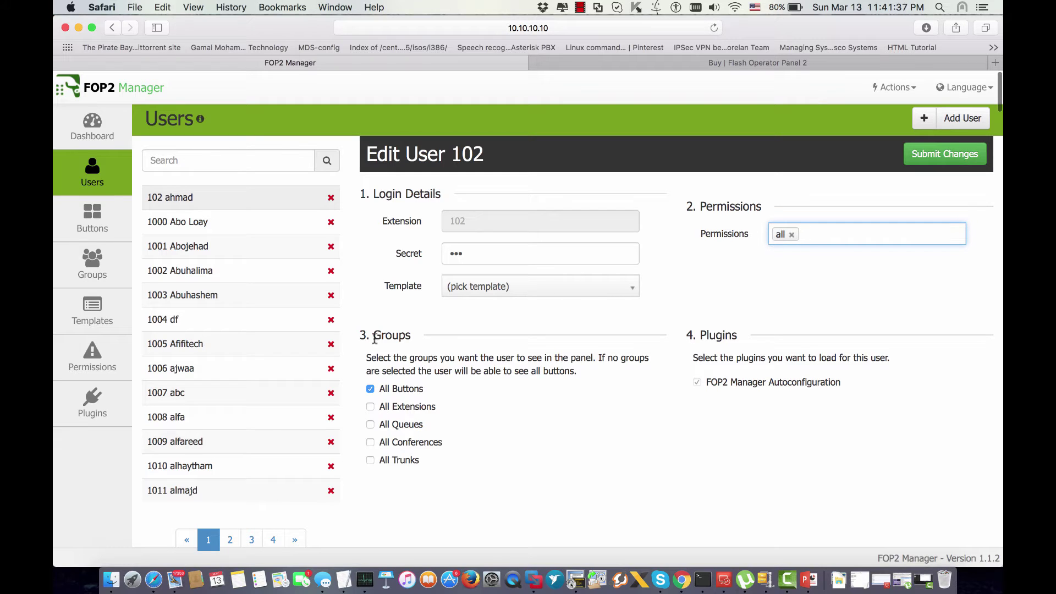
scroll(396, 386, down, 1)
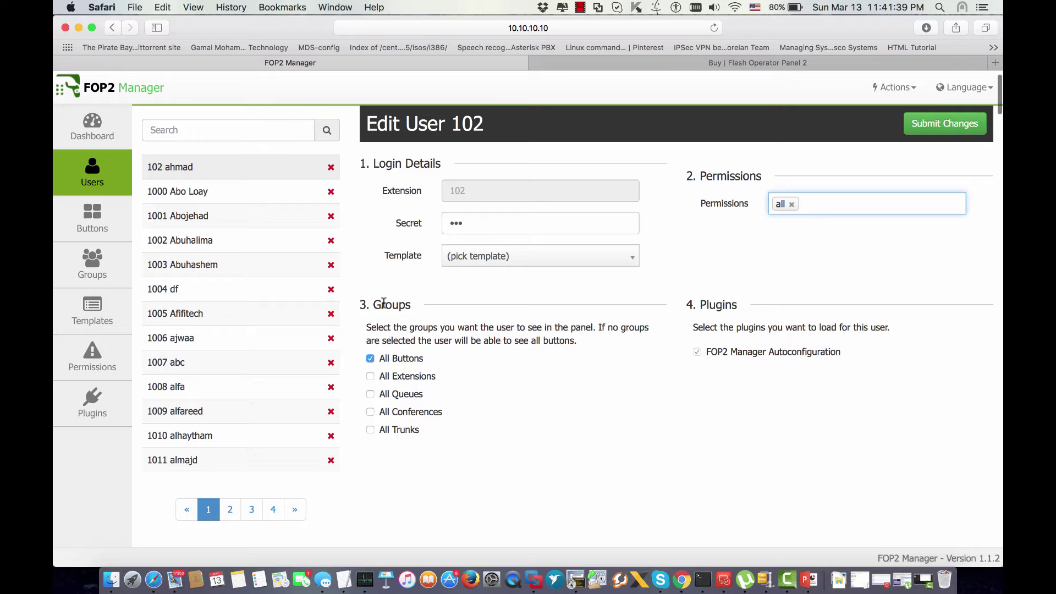
- Tick every Groups checkbox (extensions, queues, conferences, trunks) and submit the changes
click(370, 377)
click(370, 412)
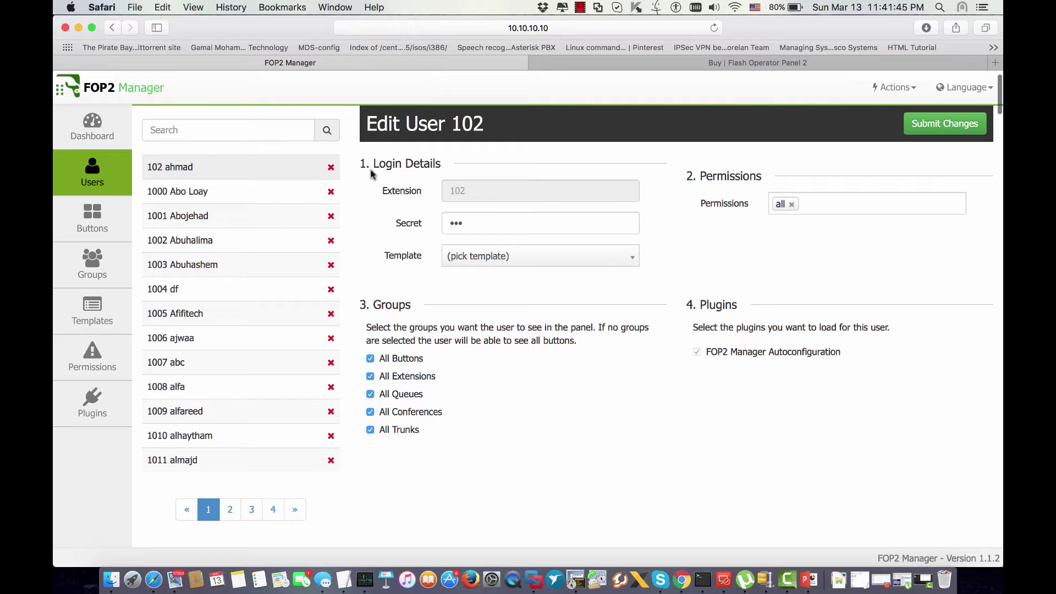
drag(373, 165, 443, 166)
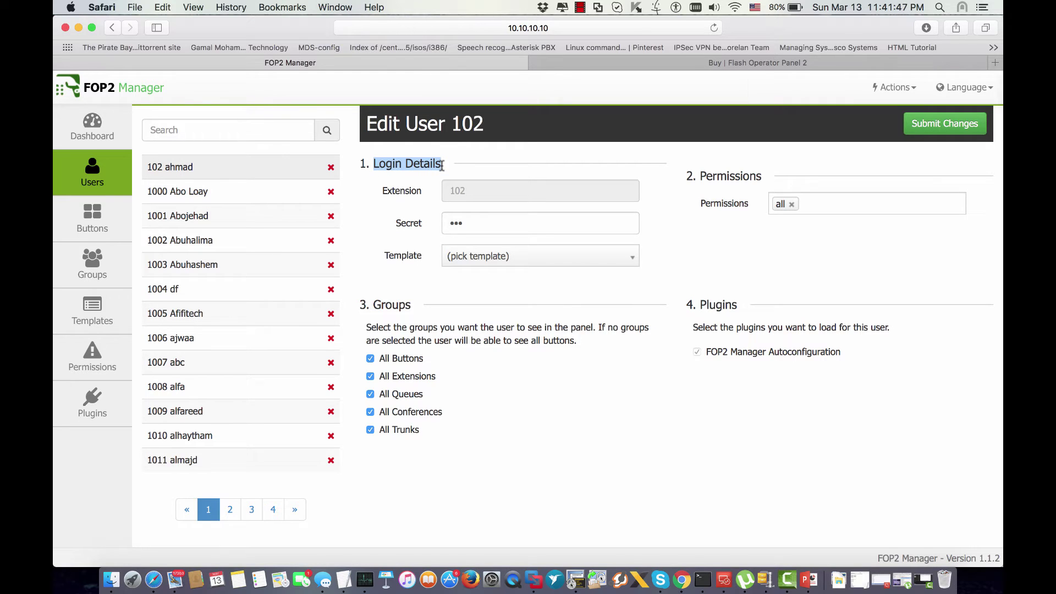
click(894, 87)
click(865, 115)
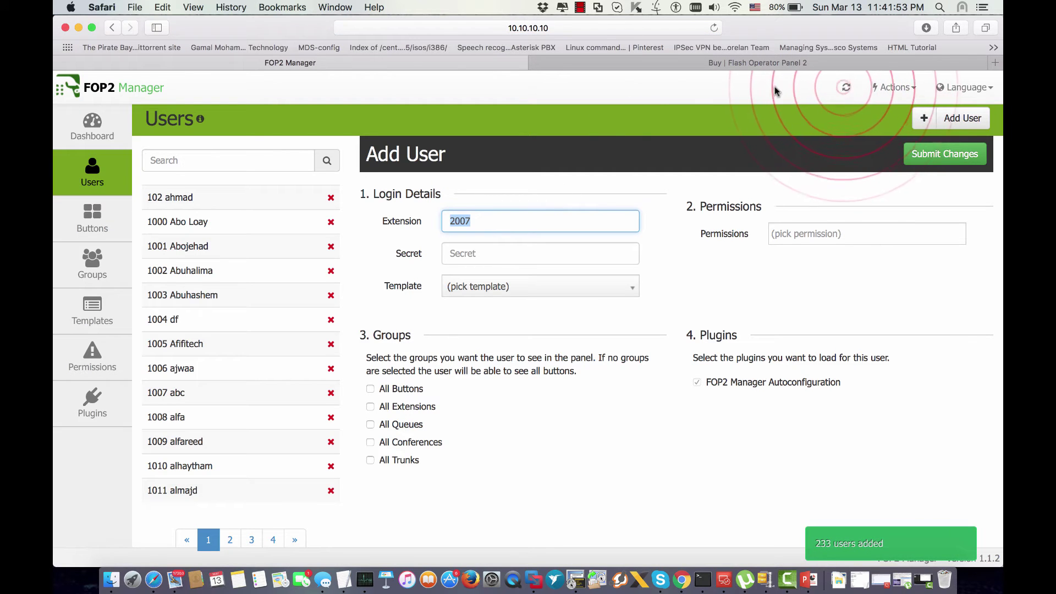
- Reload FOP2 and accept, then load the /fop2/admin/ dashboard address
click(845, 87)
click(615, 215)
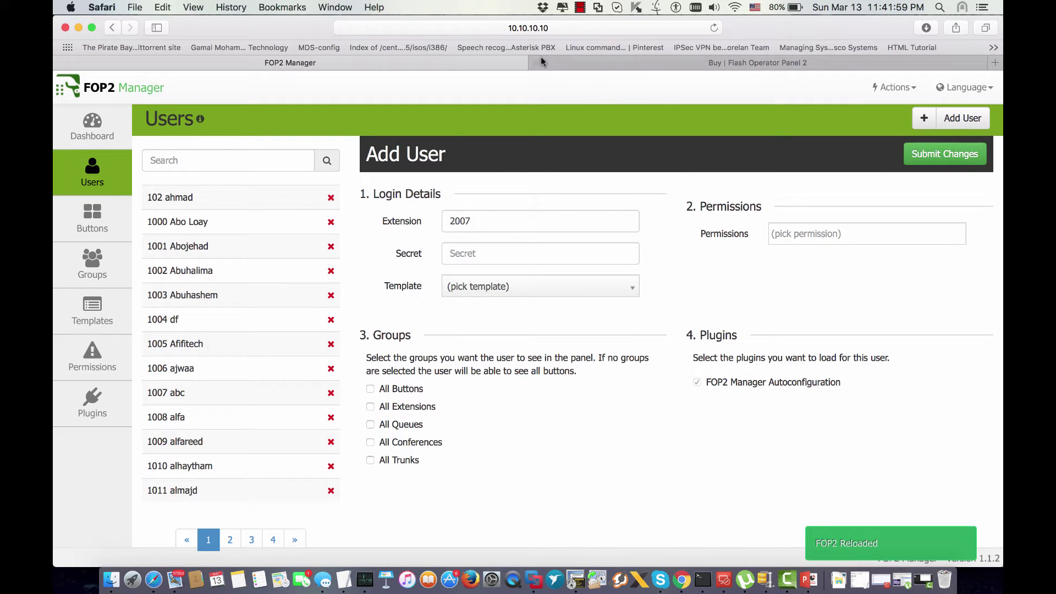
mouse_move(492, 28)
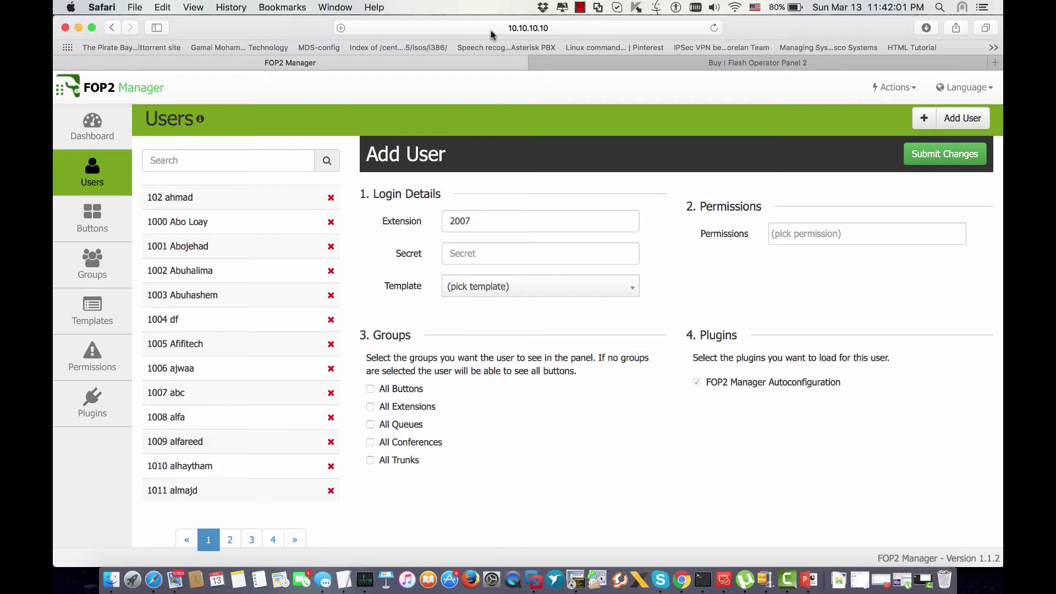
click(512, 29)
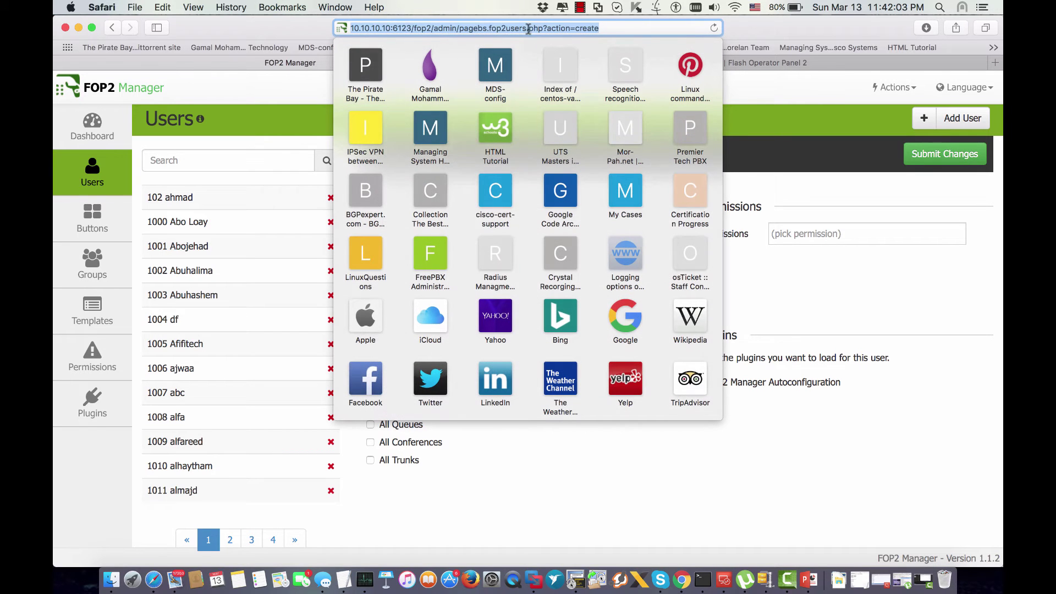
drag(435, 27, 607, 27)
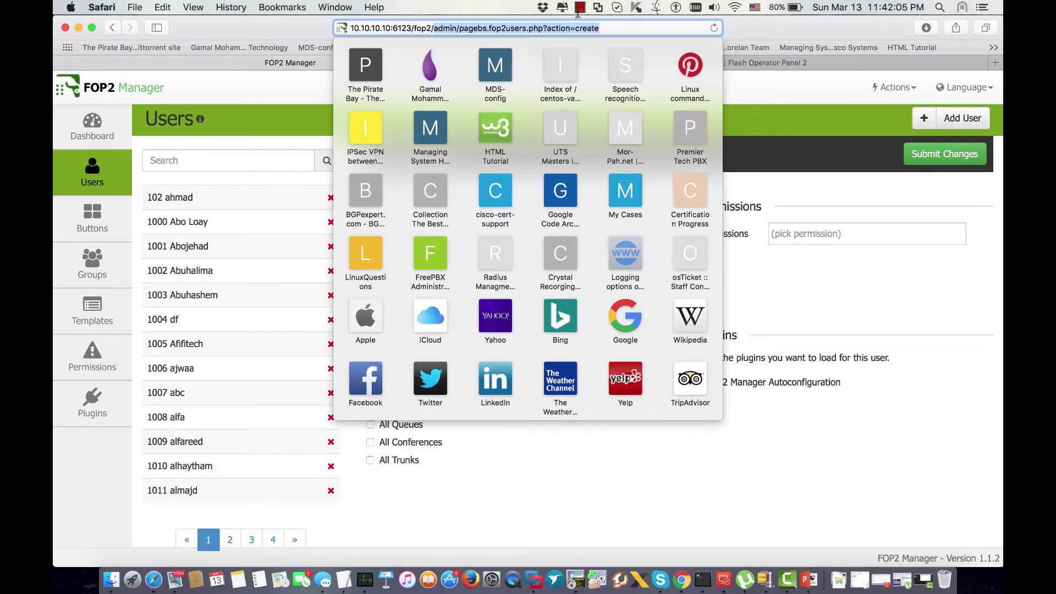
key(BackSpace)
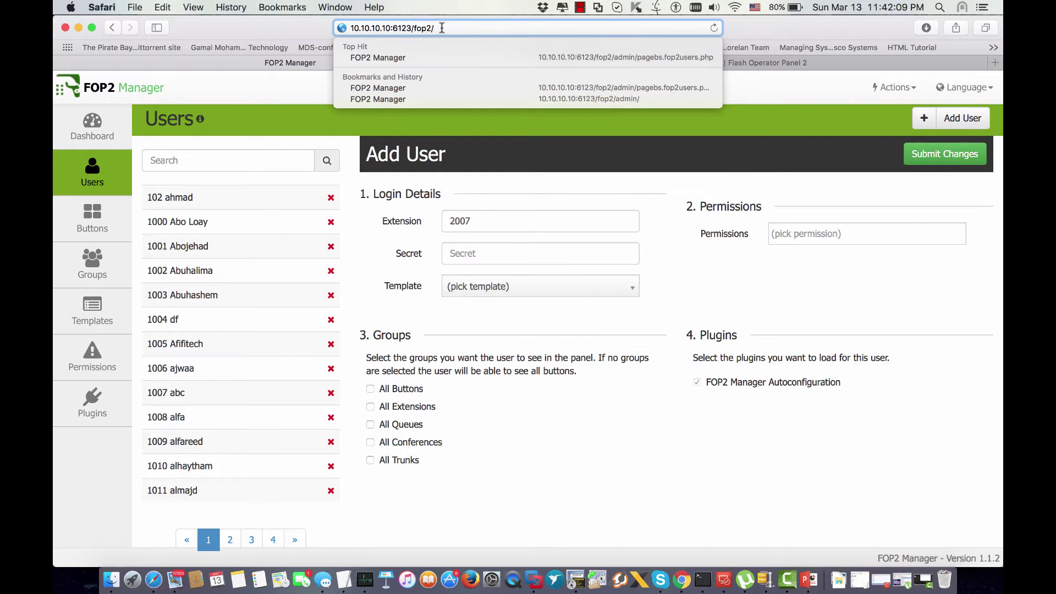
drag(436, 27, 349, 28)
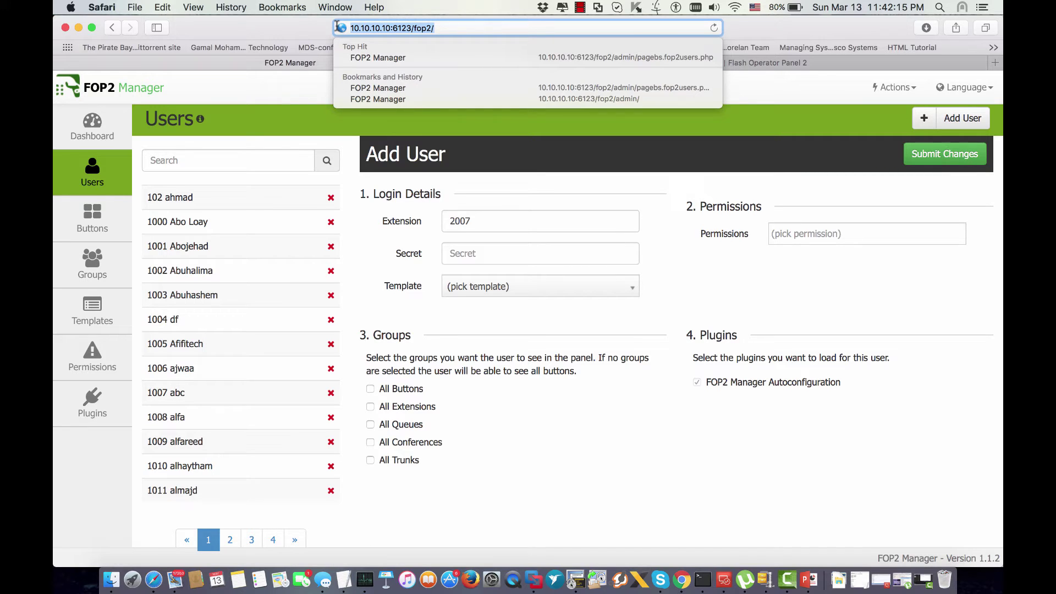
key(Right)
text(admin/)
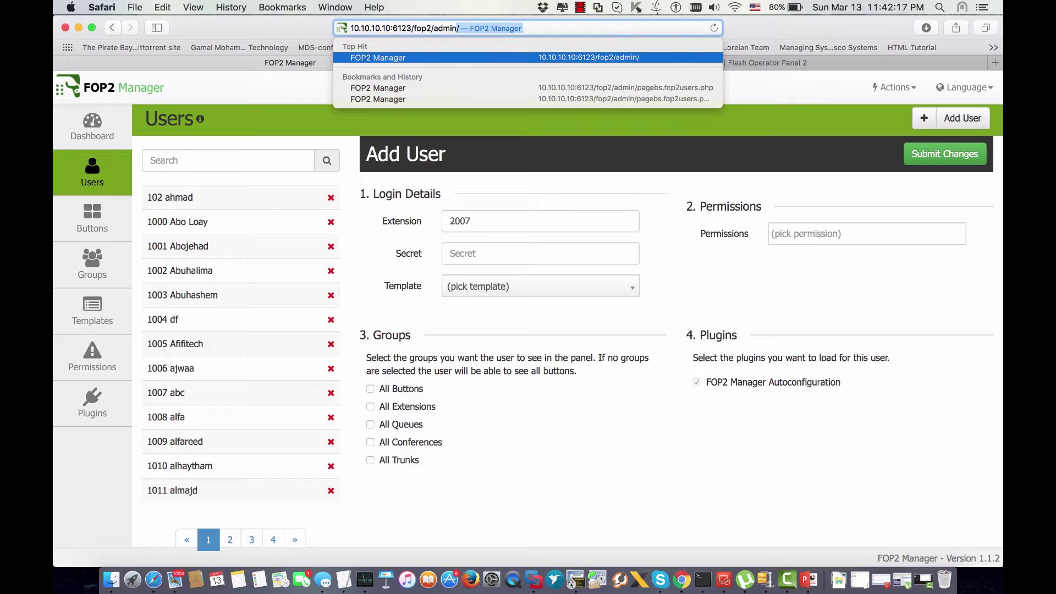
key(Return)
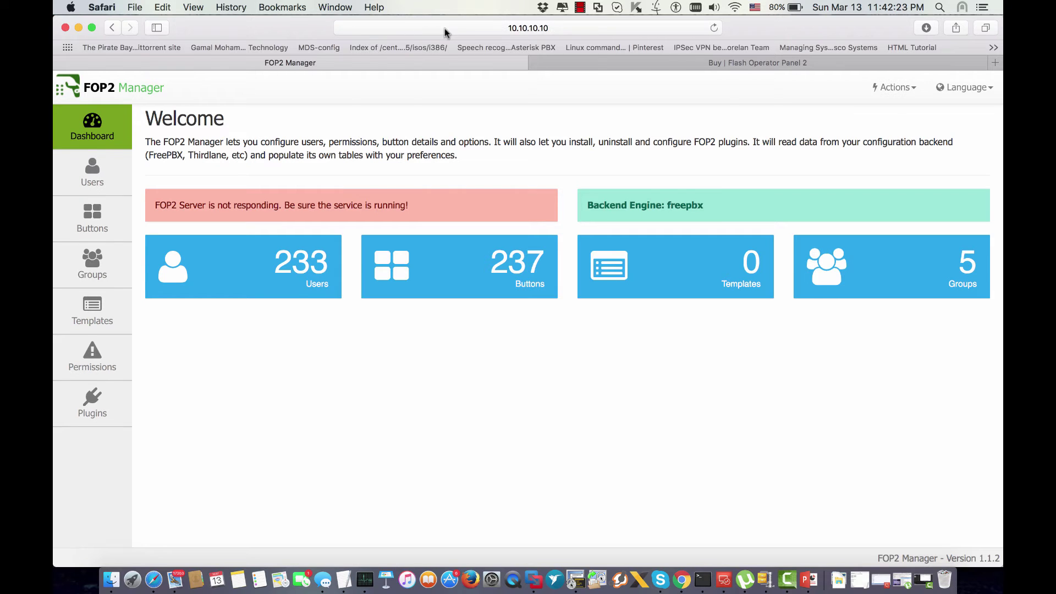
- Remove admin/ from the URL and load the /fop2/ operator panel
click(528, 29)
click(439, 28)
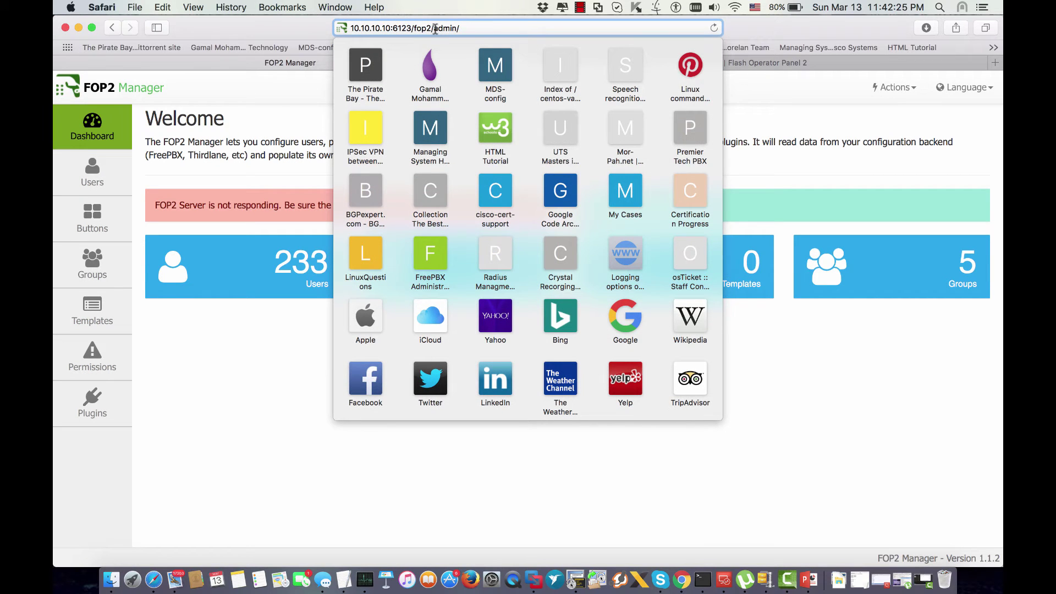
double_click(439, 27)
key(BackSpace)
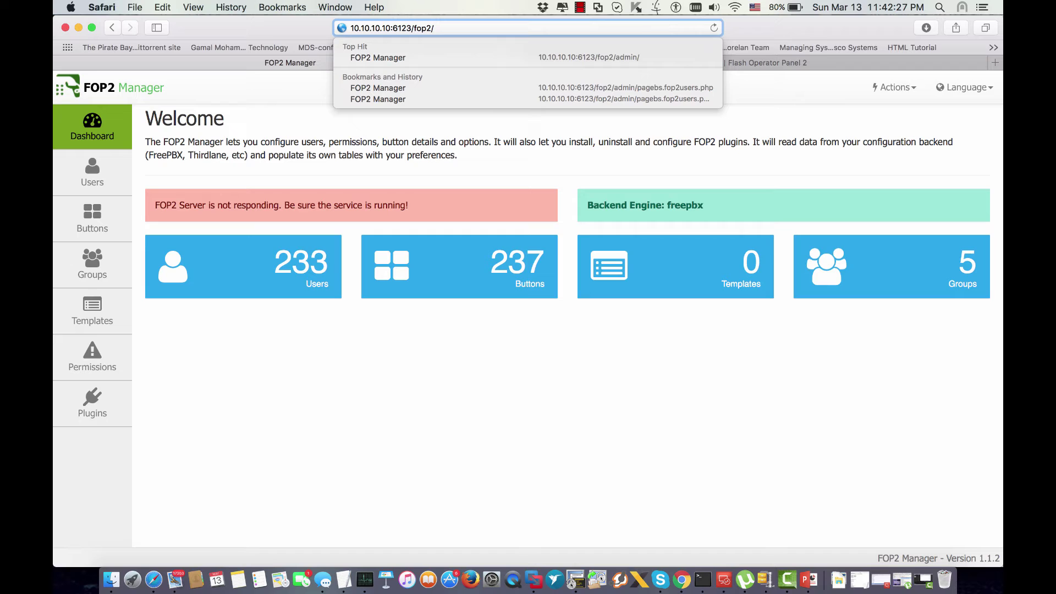
key(Return)
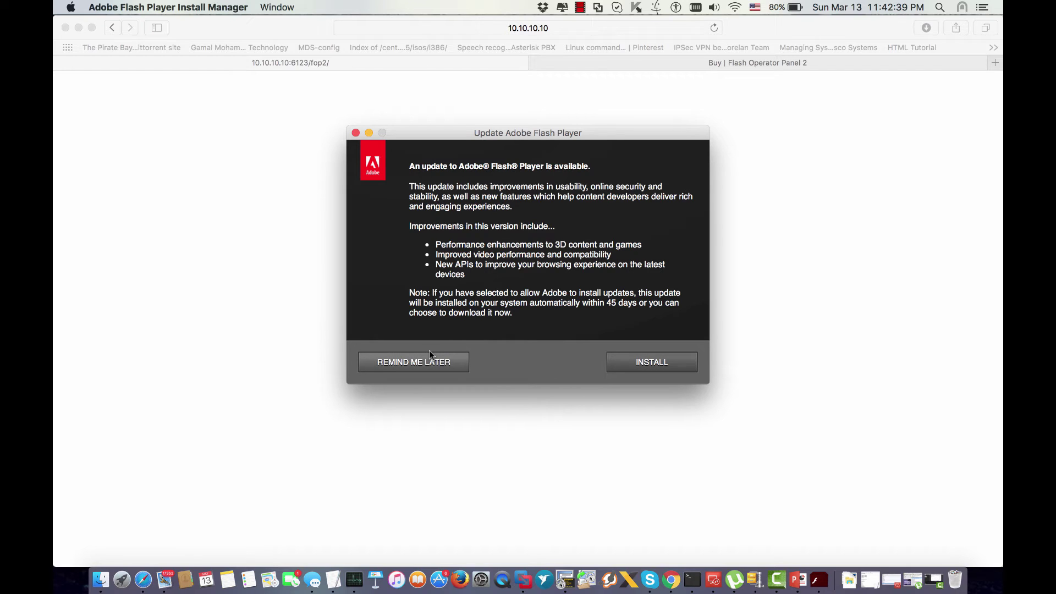
- Dismiss the Flash prompt with Remind Me Later, note the retrying status line, and bring Terminal forward
click(416, 367)
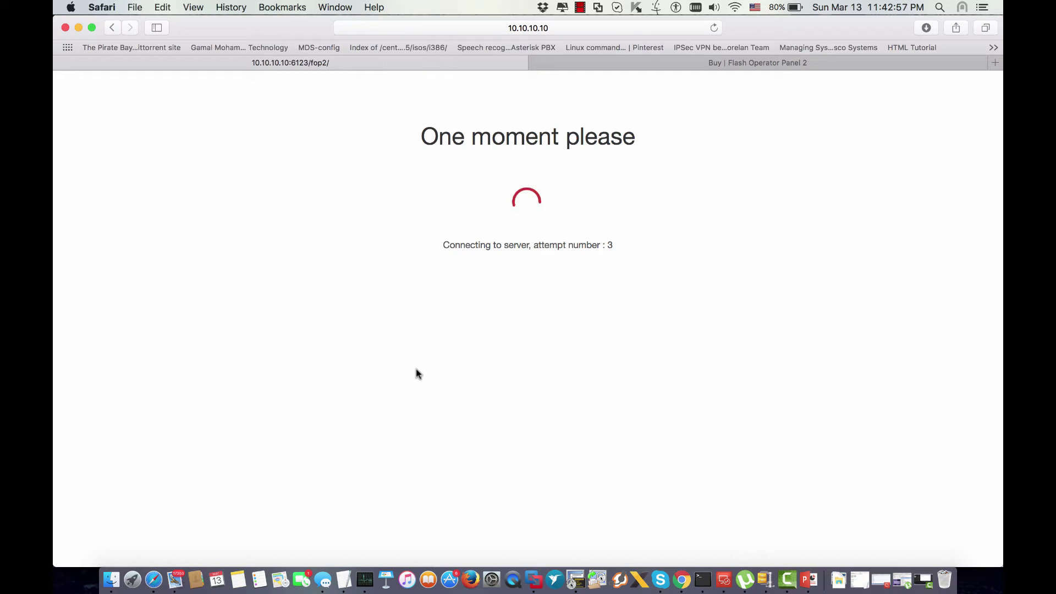
triple_click(551, 245)
click(551, 244)
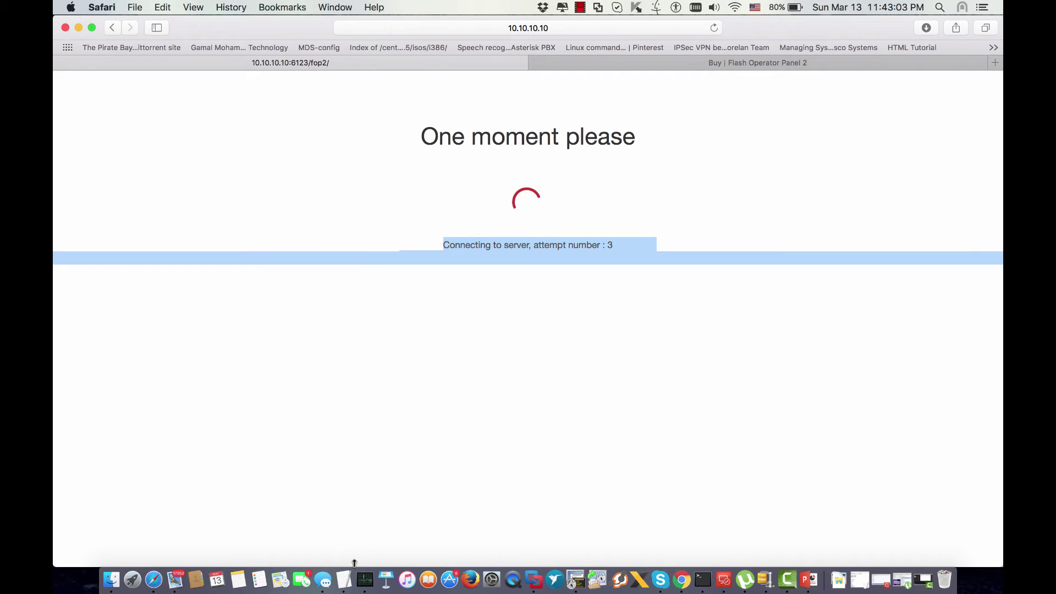
click(344, 580)
scroll(877, 425, down, 3)
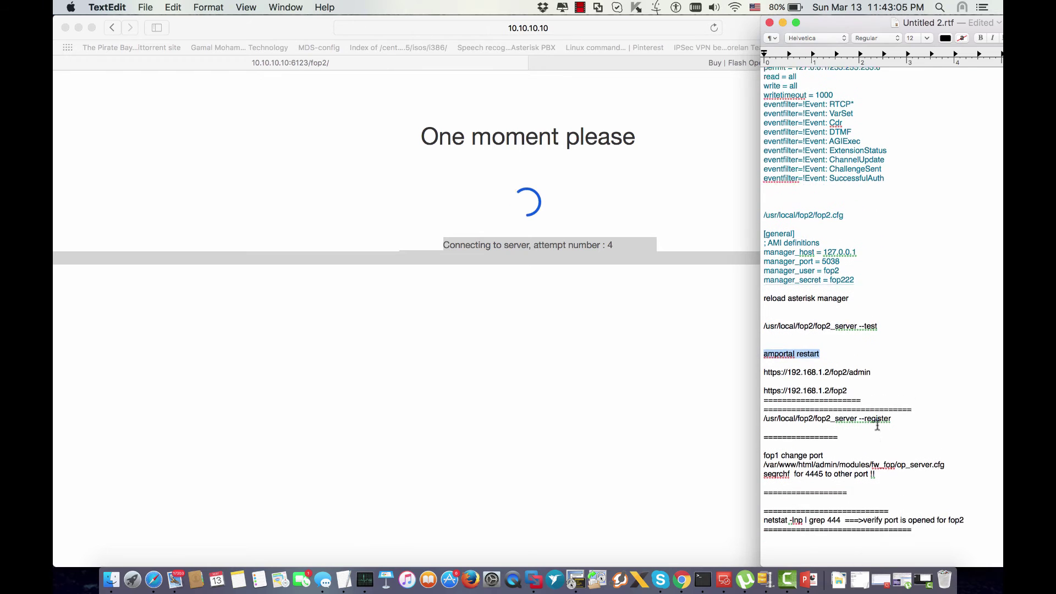
scroll(877, 425, up, 1)
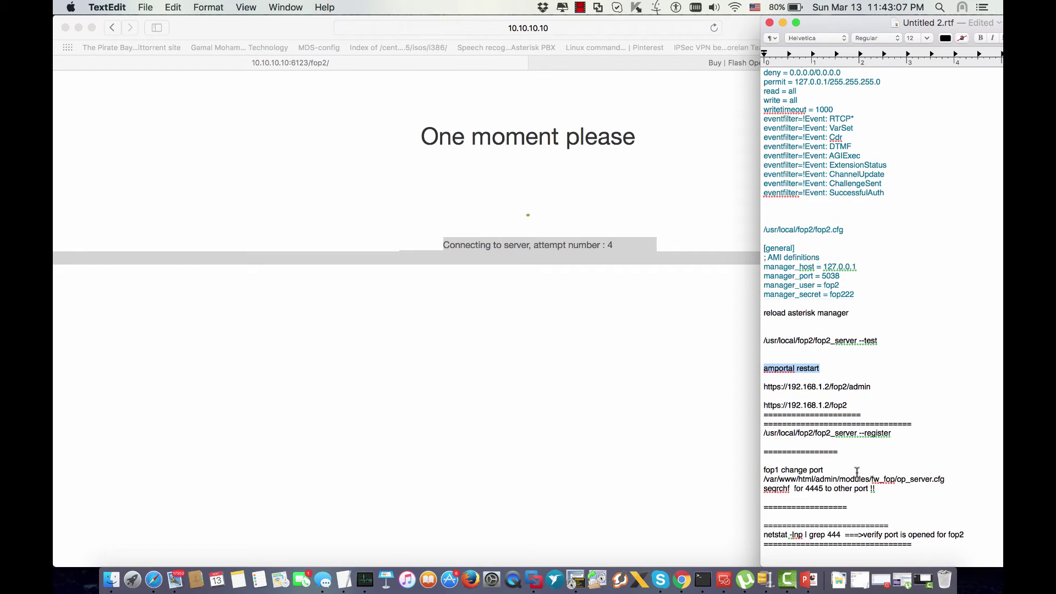
click(701, 581)
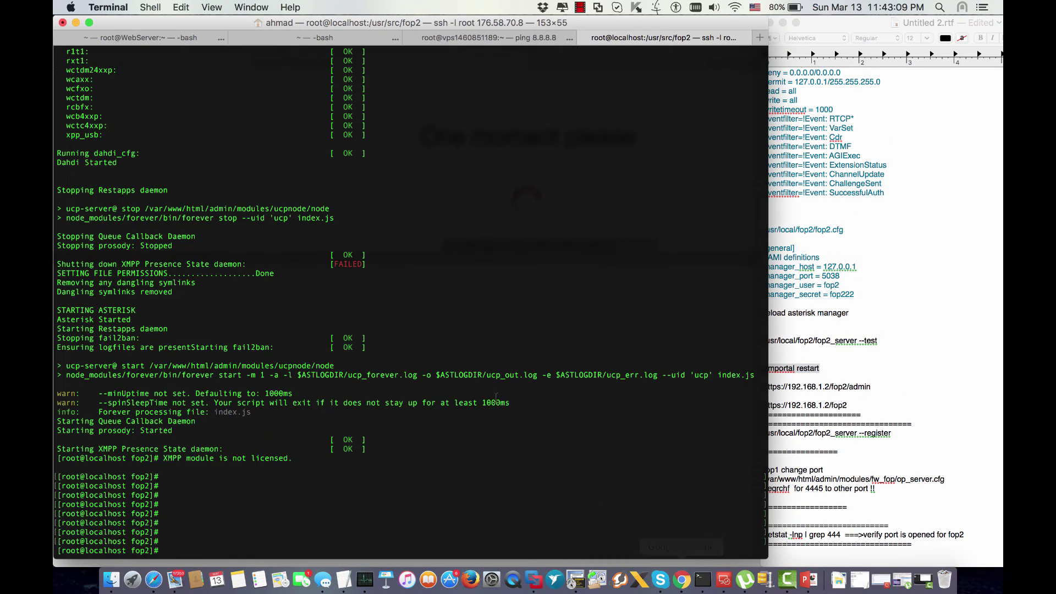
key(Return)
key(Return)
key(Return)
text(servi)
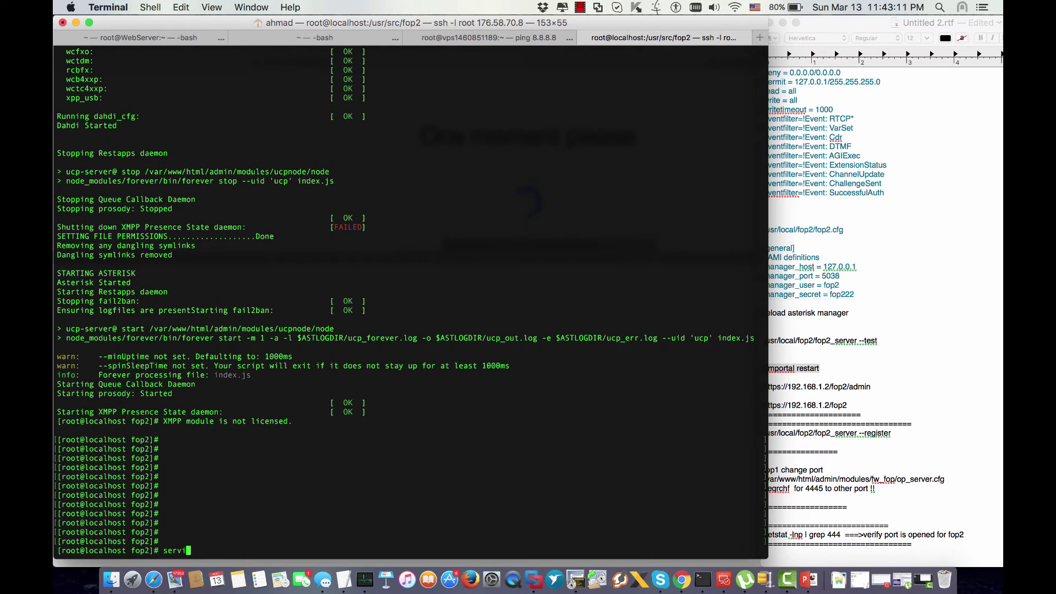
text(ce)
- Try amportal fop_server stop, stop_fop and fop_stop; each only prints the FreePBX usage help
key(BackSpace)
key(BackSpace)
key(BackSpace)
text(amport)
text(al fop_se)
text(rver stop)
key(Return)
key(Up)
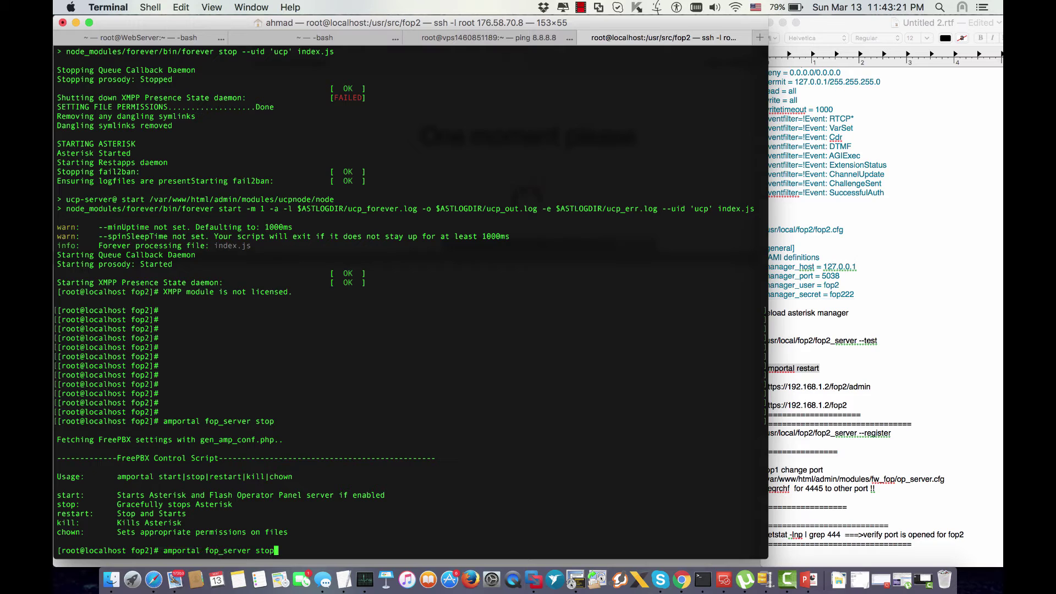
key(BackSpace)
key(BackSpace)
key(BackSpace)
key(BackSpace)
text(stop_fop)
key(Return)
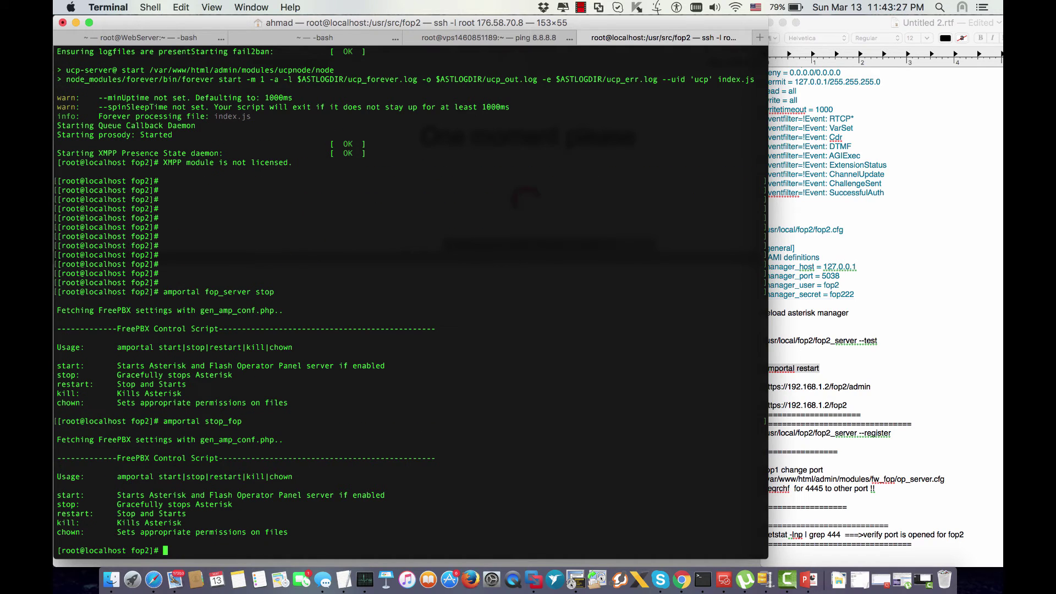
key(Up)
key(BackSpace)
key(BackSpace)
key(BackSpace)
text(fop_stop)
key(Return)
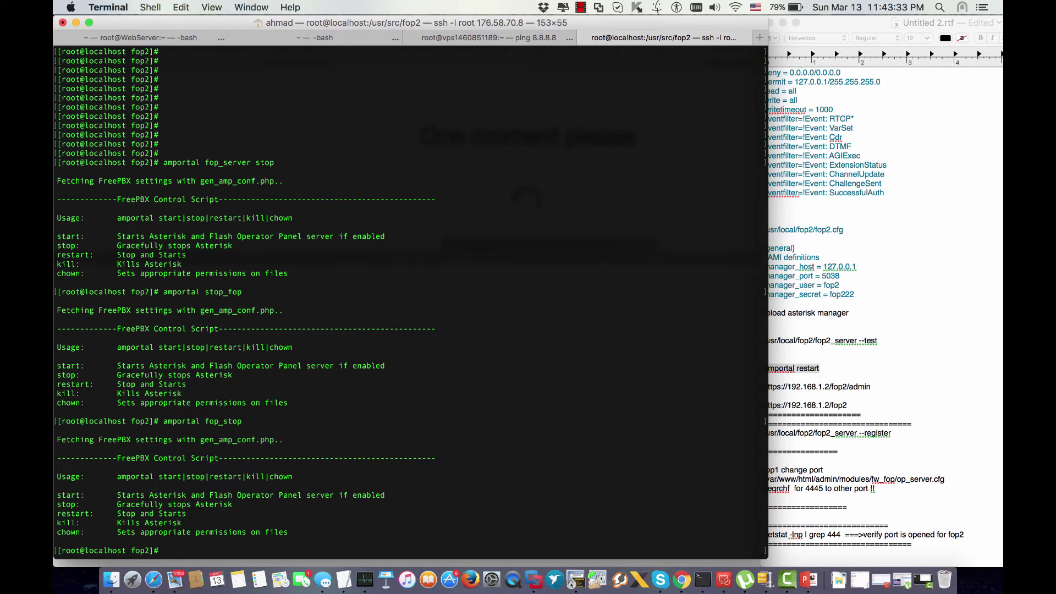
key(Return)
key(Return)
key(Return)
- Check the panel page is still stuck connecting, then select the netstat port-check line in the notes for pasting
click(874, 331)
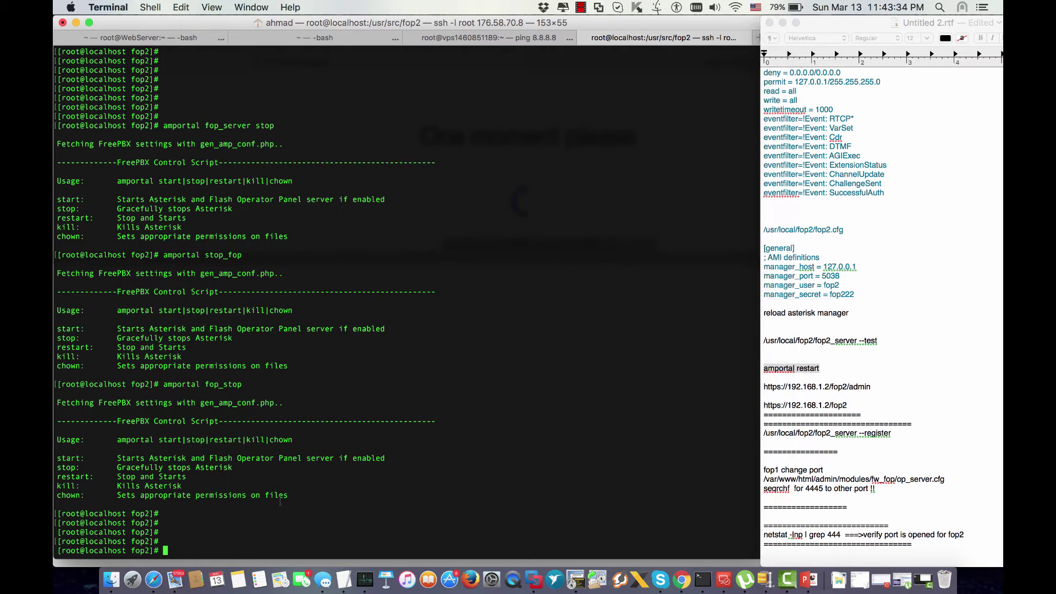
click(154, 580)
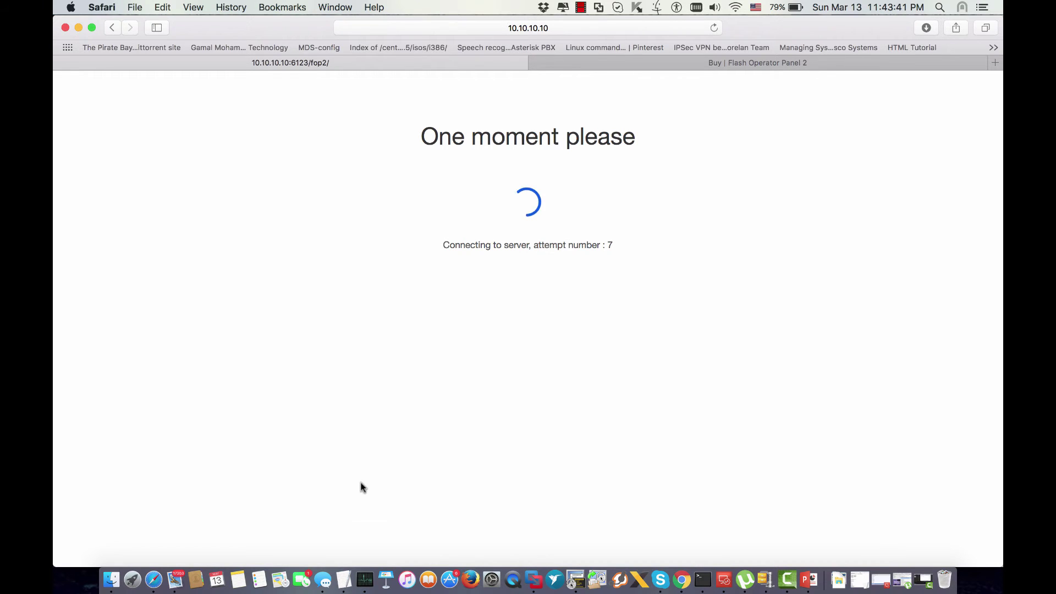
click(344, 580)
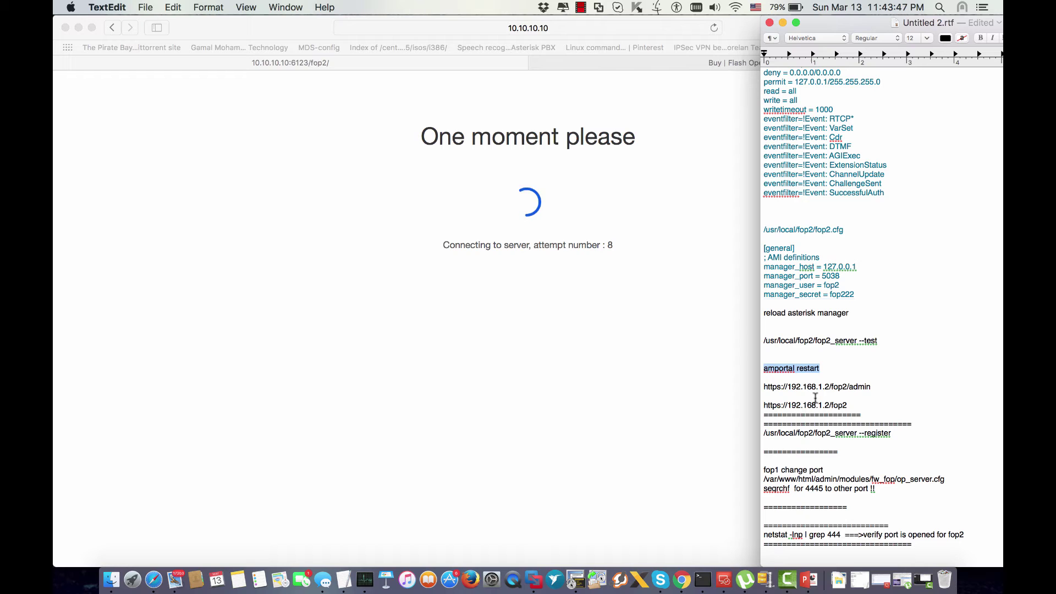
drag(842, 535, 764, 535)
click(681, 581)
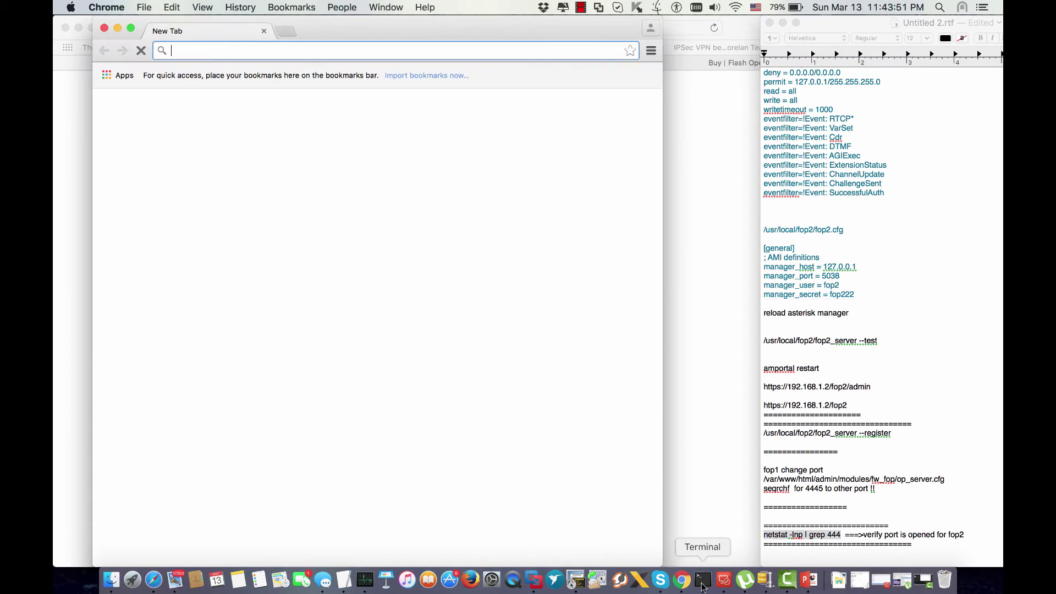
right_click(517, 329)
- Run netstat -lnp | grep 444, then /etc/init.d/fop2 restart twice
click(533, 341)
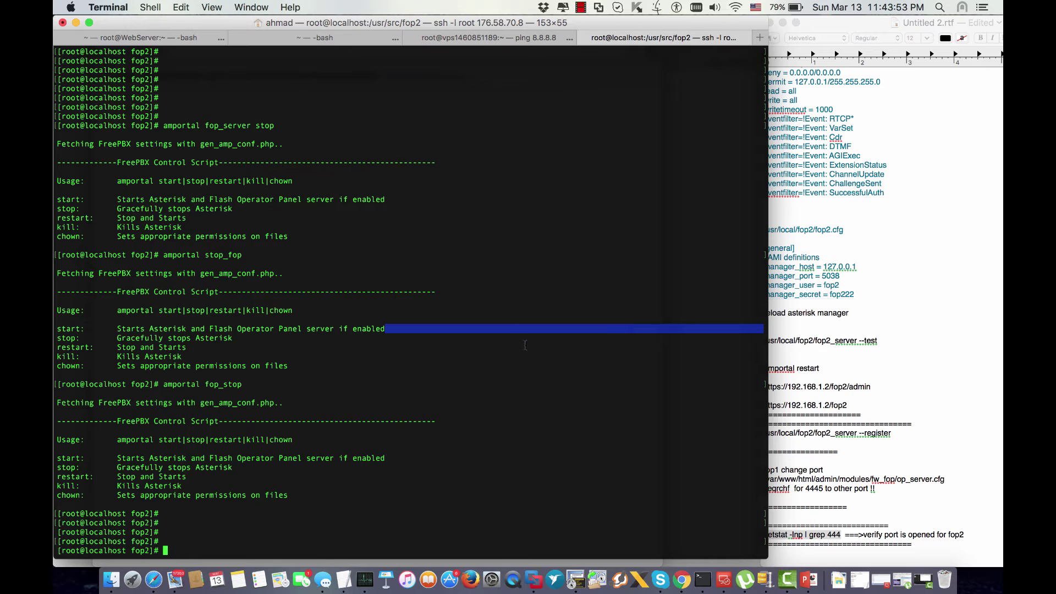
key(Return)
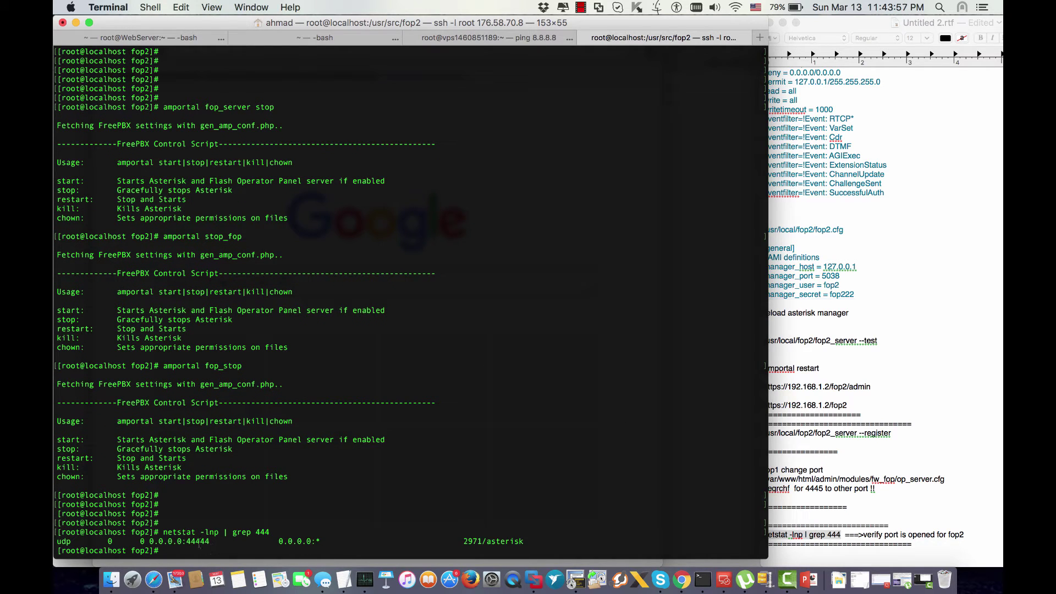
text(/etc/init.d/)
text(fop2  restart)
key(Return)
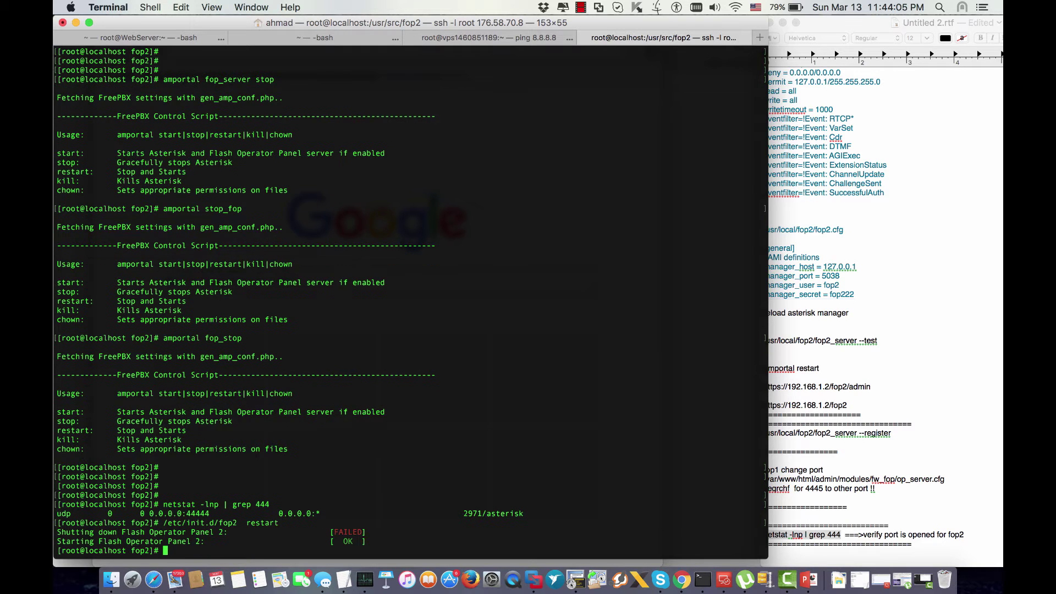
key(Up)
key(Return)
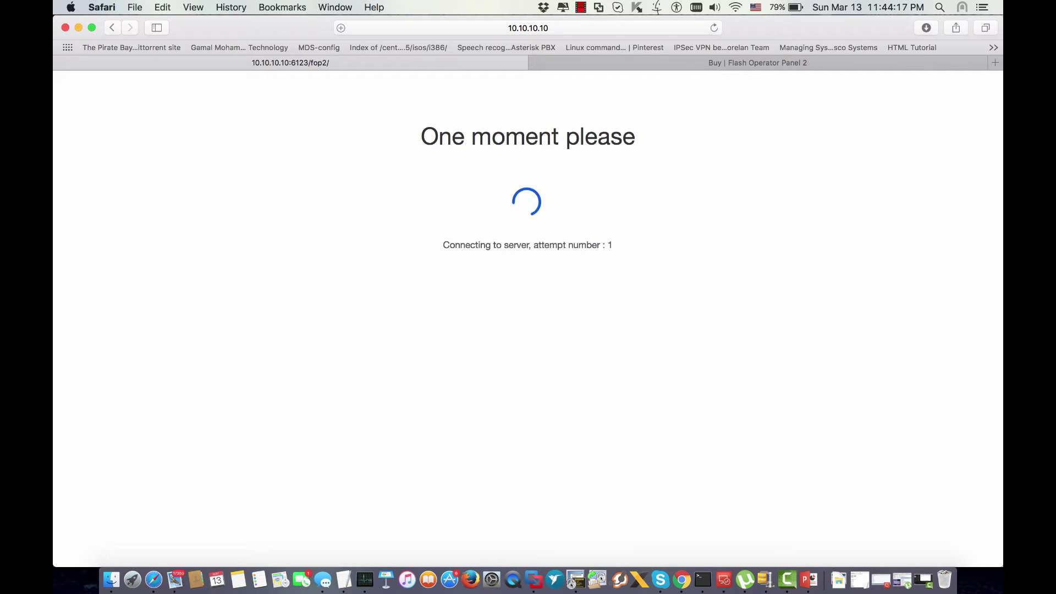
- Run /etc/init.d/fop2 status to confirm fop2_server is running
click(701, 580)
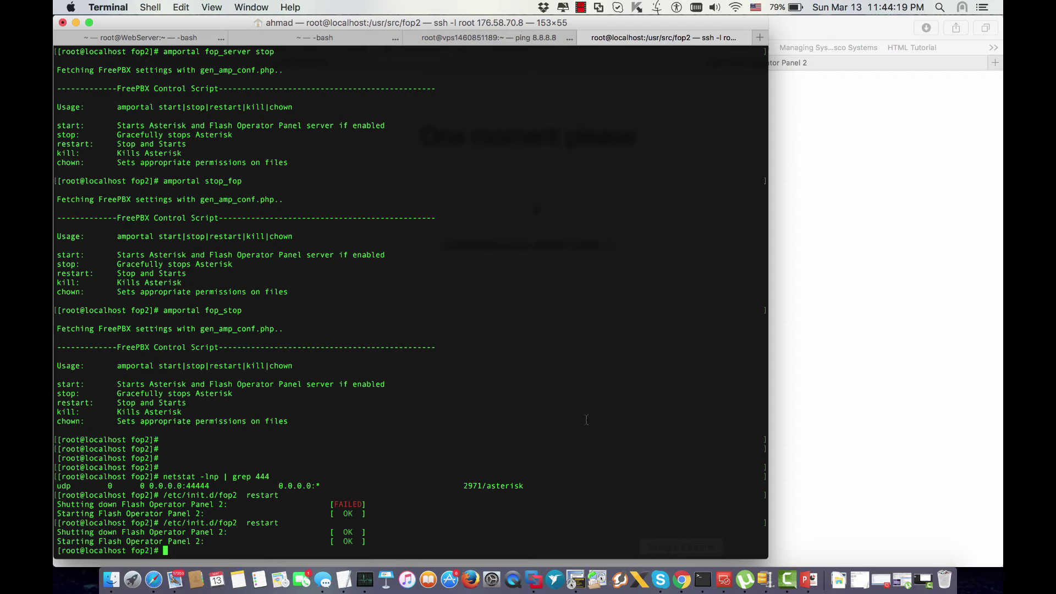
key(Up)
key(BackSpace)
key(BackSpace)
key(BackSpace)
text(status)
key(Return)
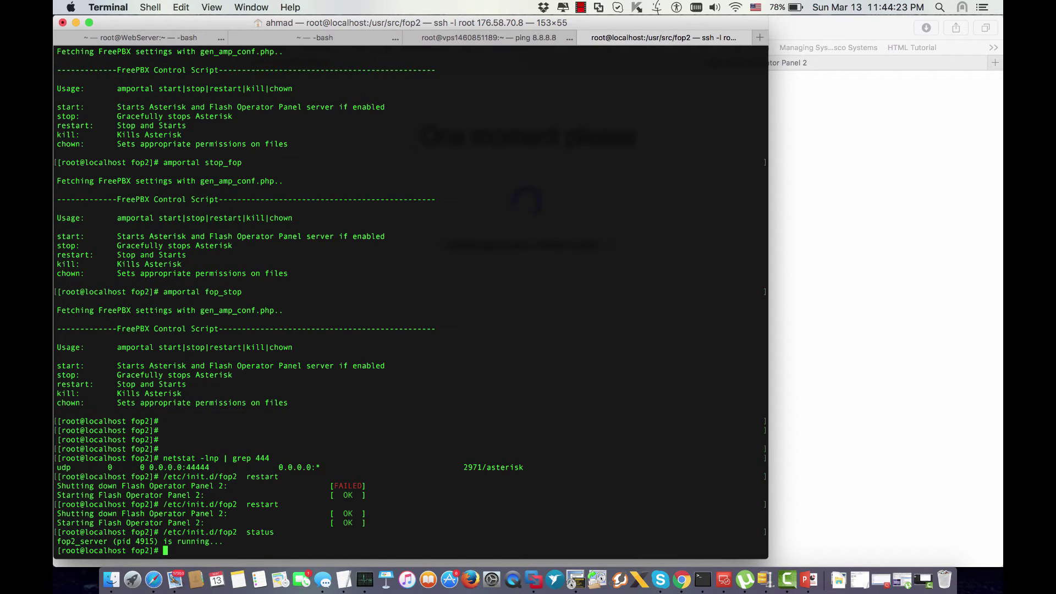
- Log in to the Flash Operator Panel page, which now loads its extension buttons
click(154, 580)
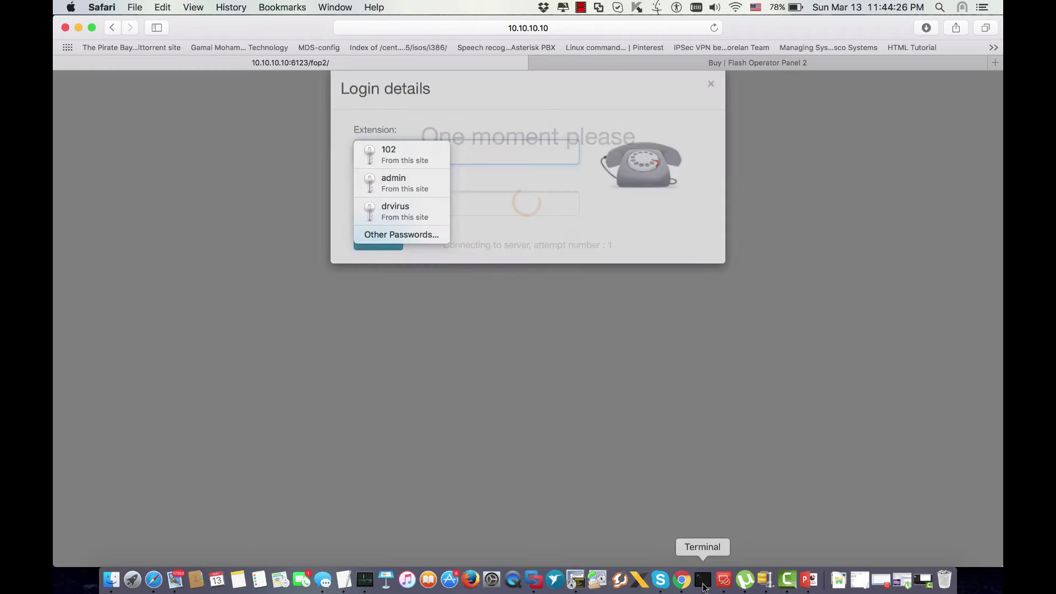
click(701, 580)
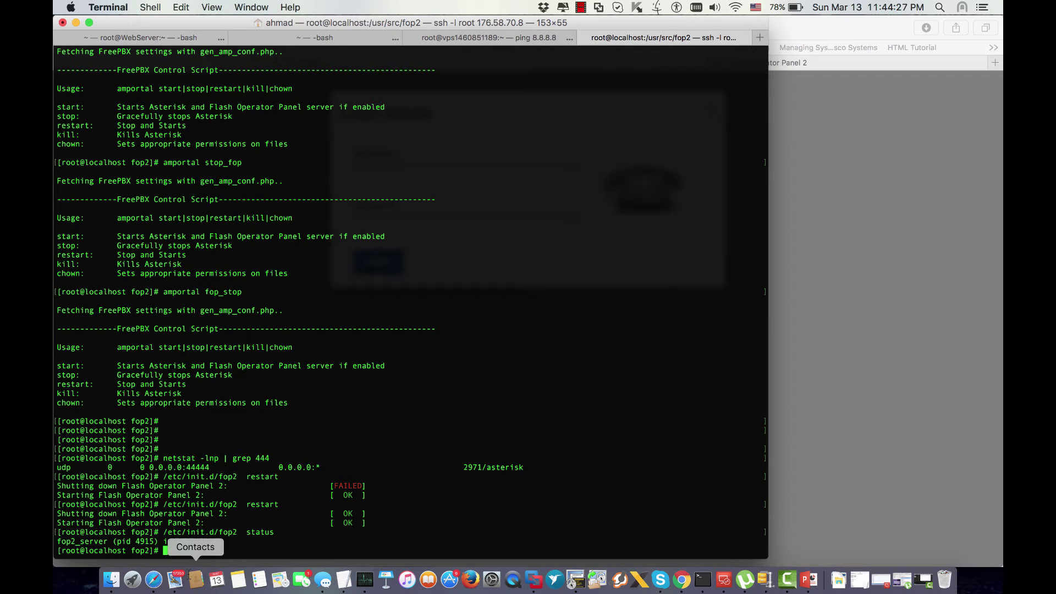
click(153, 580)
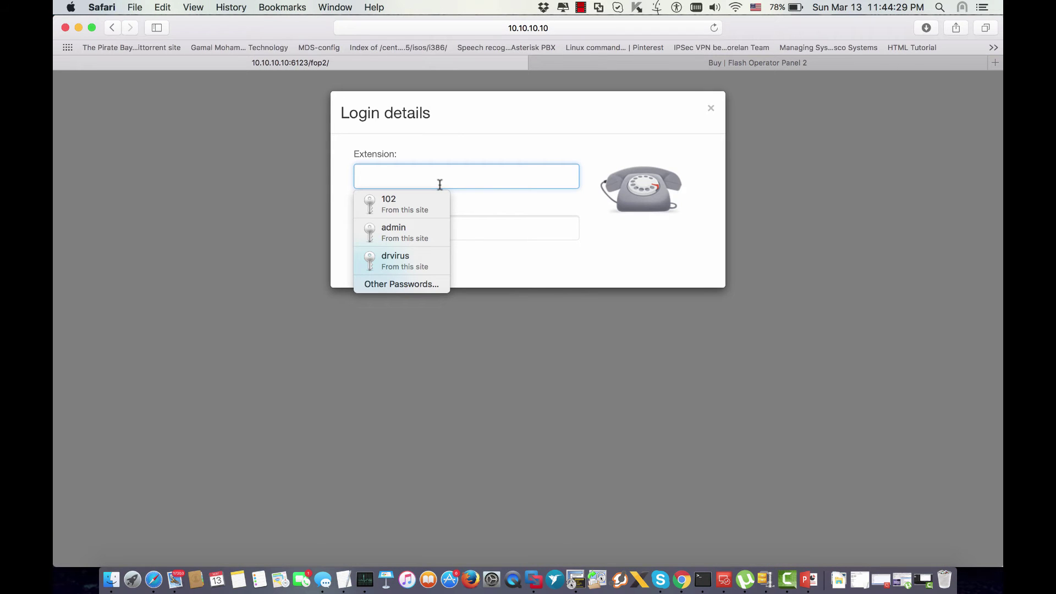
text(102)
key(Tab)
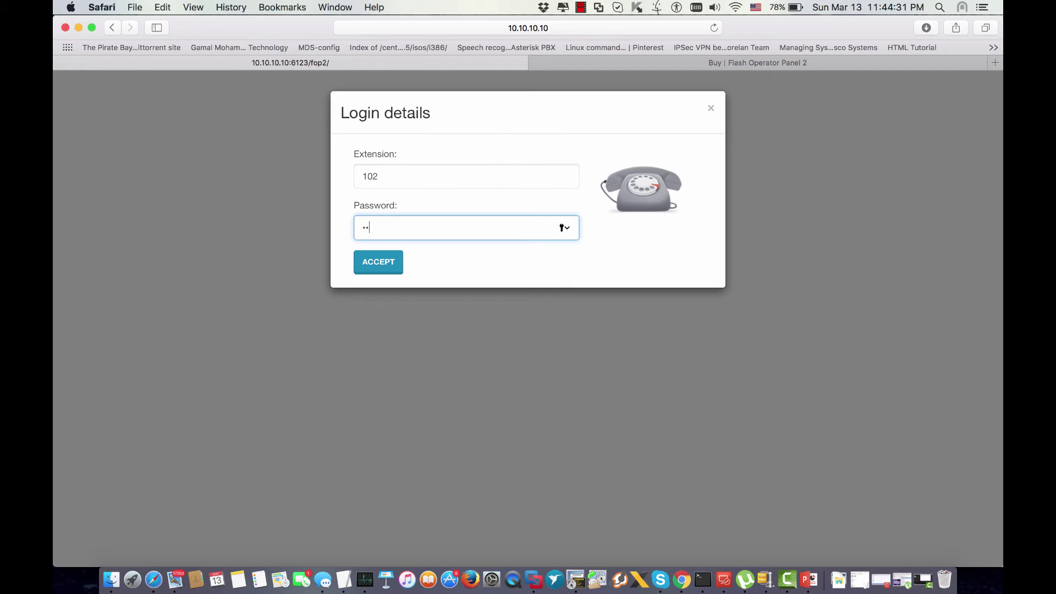
text(2)
key(Return)
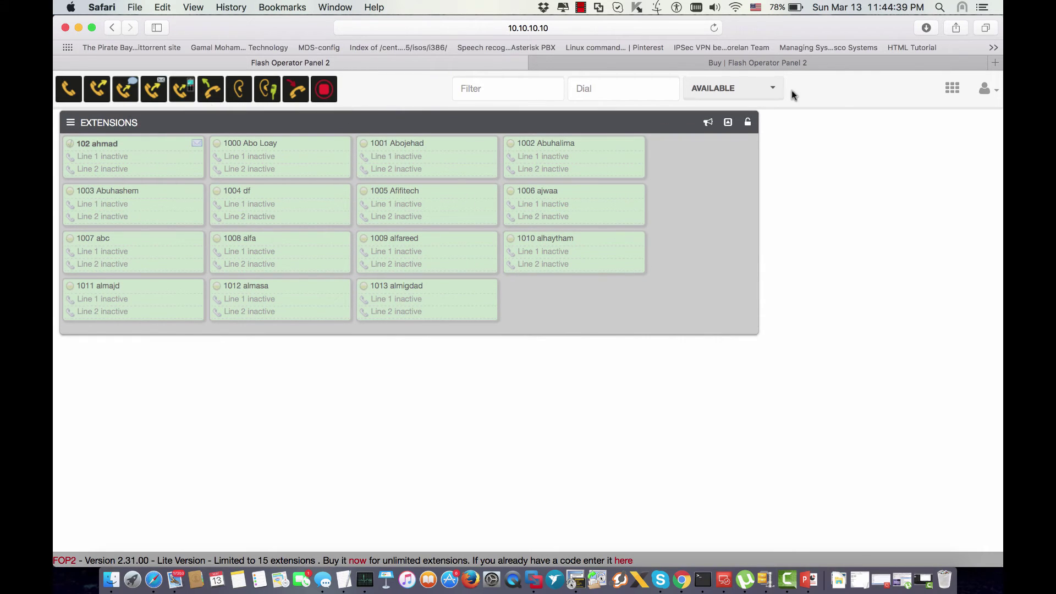
- Inspect the user menu and status-bar version text, then bring up the Enter Registration Code dialog
click(984, 87)
click(844, 156)
click(984, 88)
click(695, 195)
drag(86, 561, 218, 560)
drag(291, 560, 209, 561)
click(625, 562)
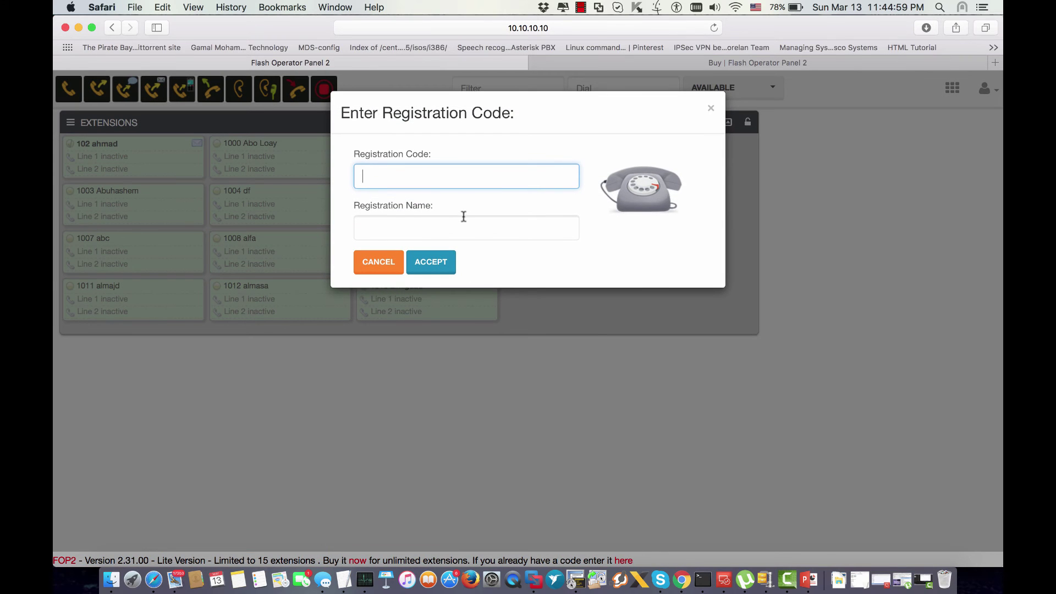
- Close the registration dialog and copy the /usr/local/fop2/fop2_server --register line from the notes
click(399, 277)
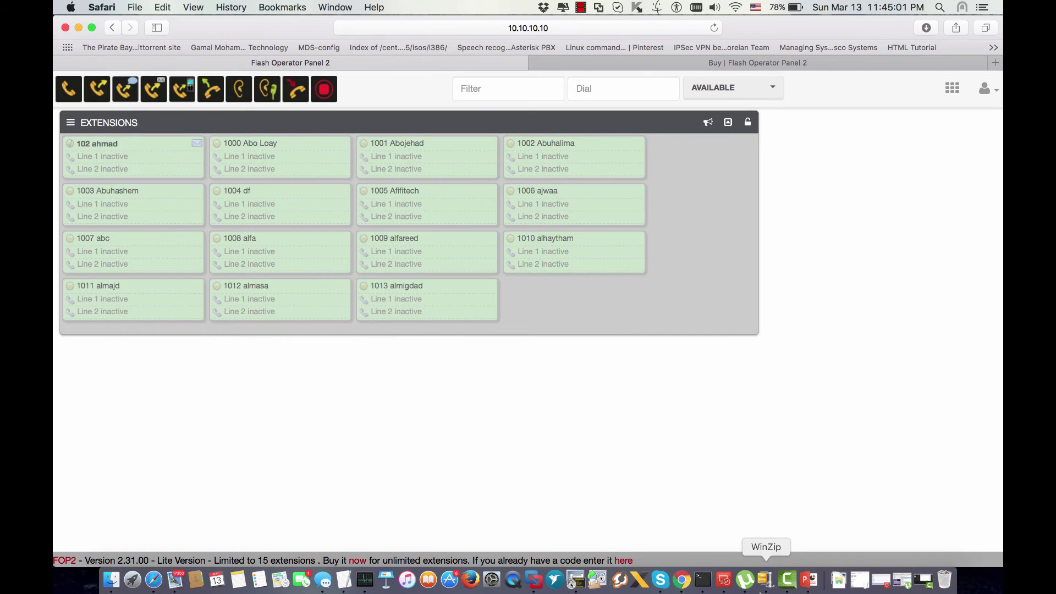
click(344, 580)
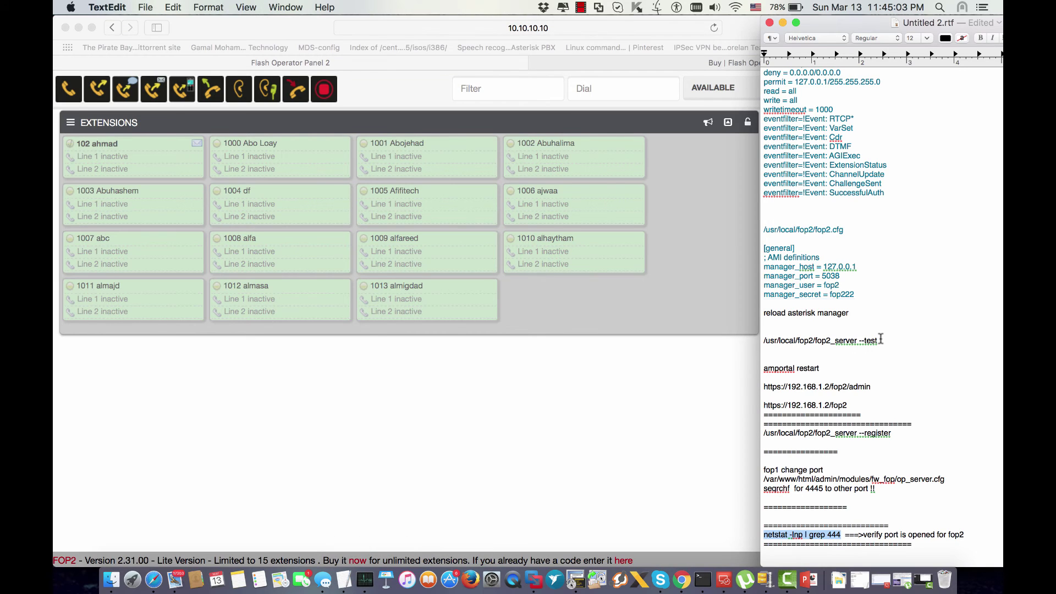
drag(893, 432, 754, 432)
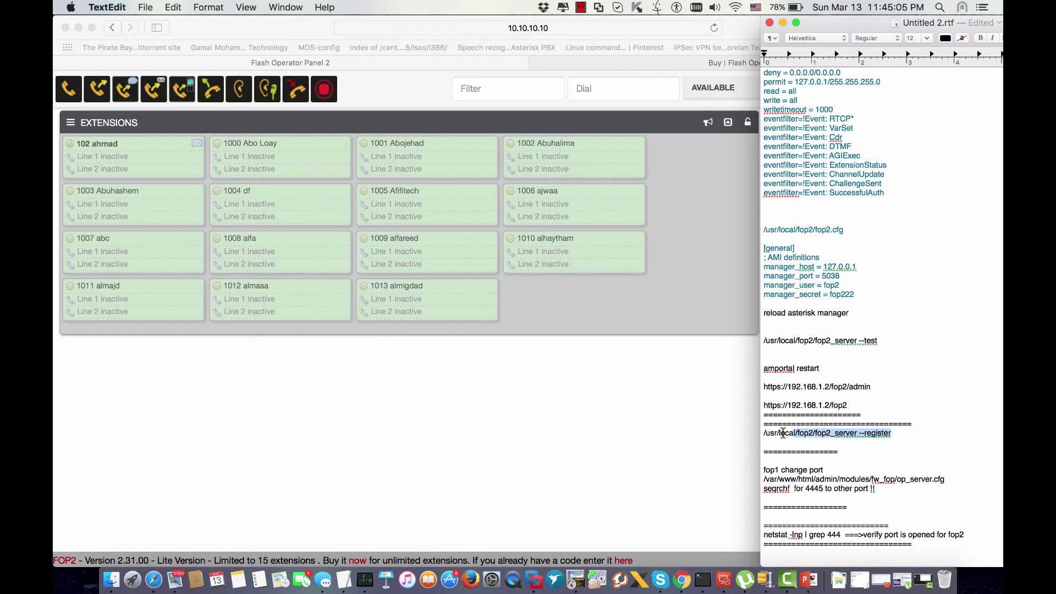
key(super+c)
click(702, 579)
- Run fop2_server --register and submit an empty serial code, getting 'Serial code not available for registration!'
right_click(606, 386)
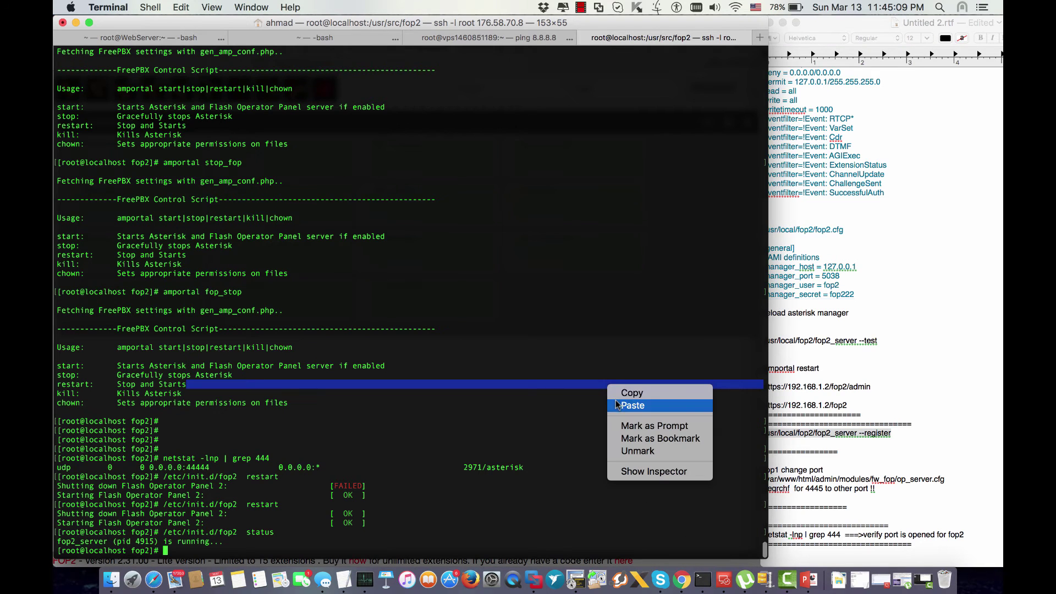
click(621, 404)
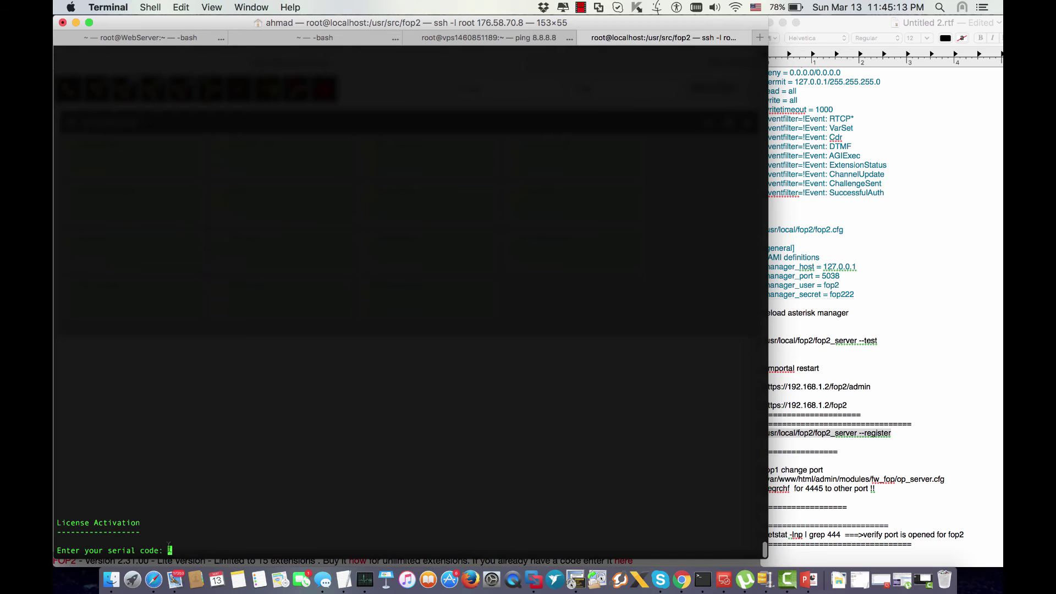
drag(169, 551, 117, 550)
triple_click(160, 550)
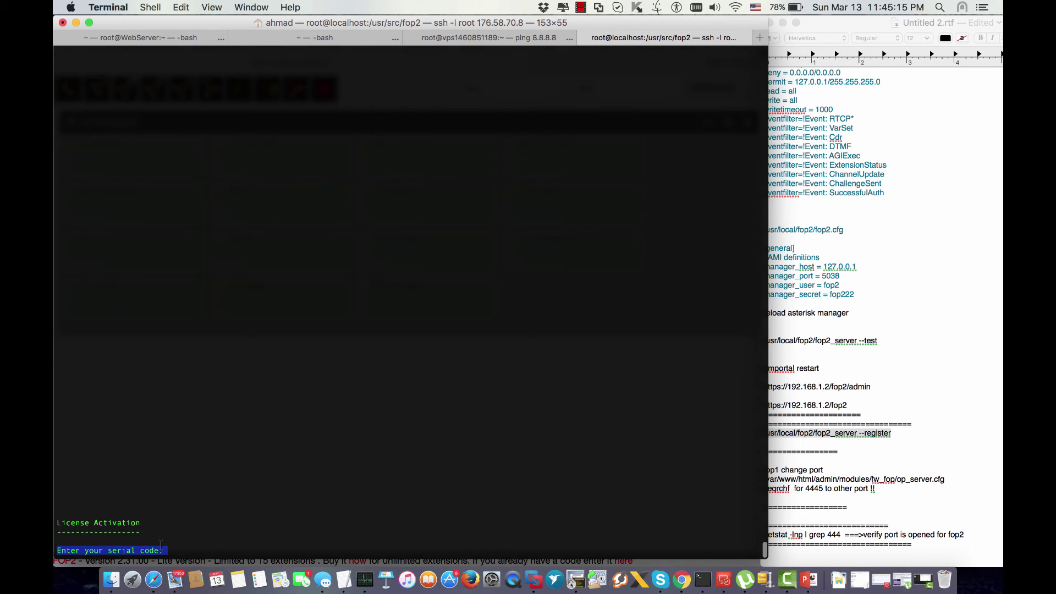
key(Return)
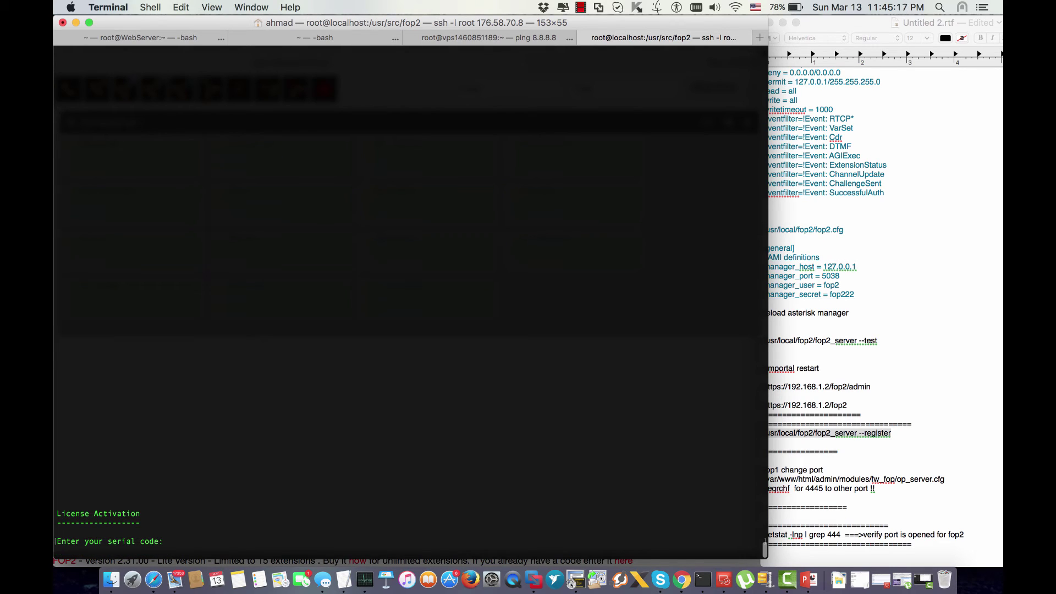
key(Return)
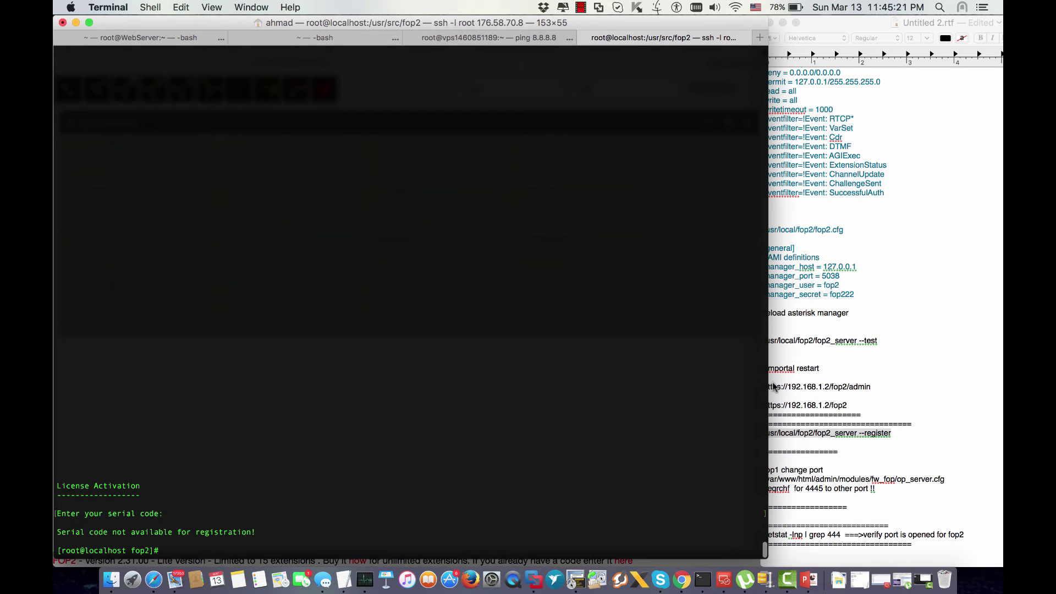
- Copy netstat -lnp | grep 444 from the notes and run it in Terminal
click(821, 437)
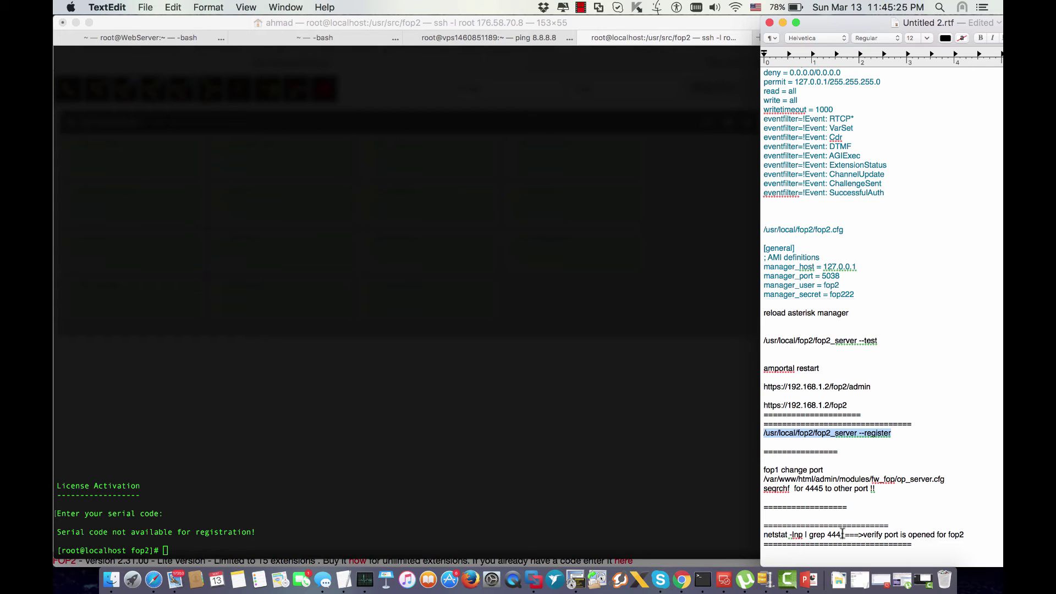
drag(842, 534, 765, 535)
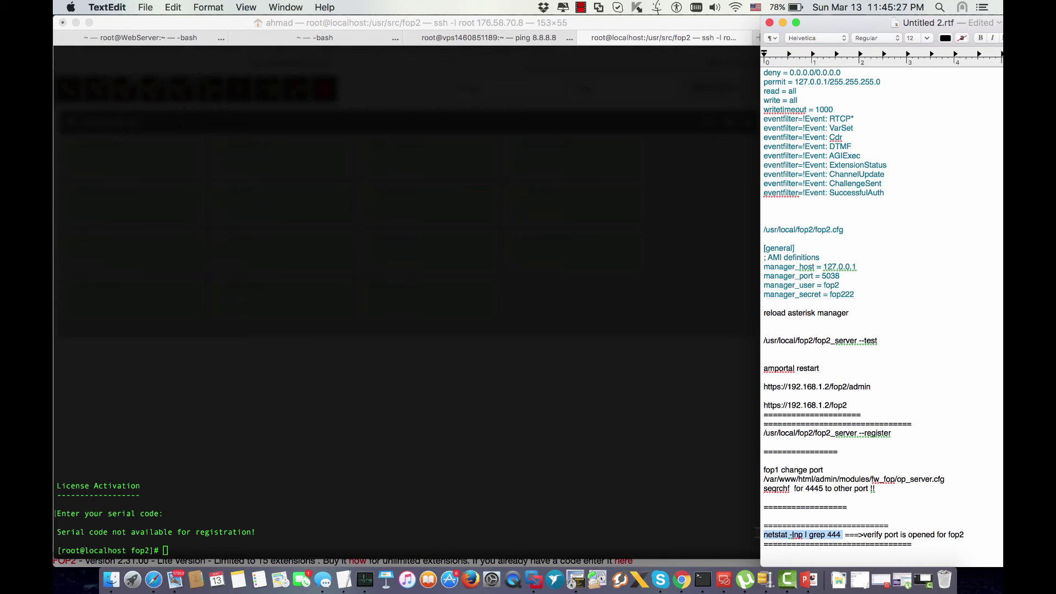
click(578, 355)
right_click(579, 356)
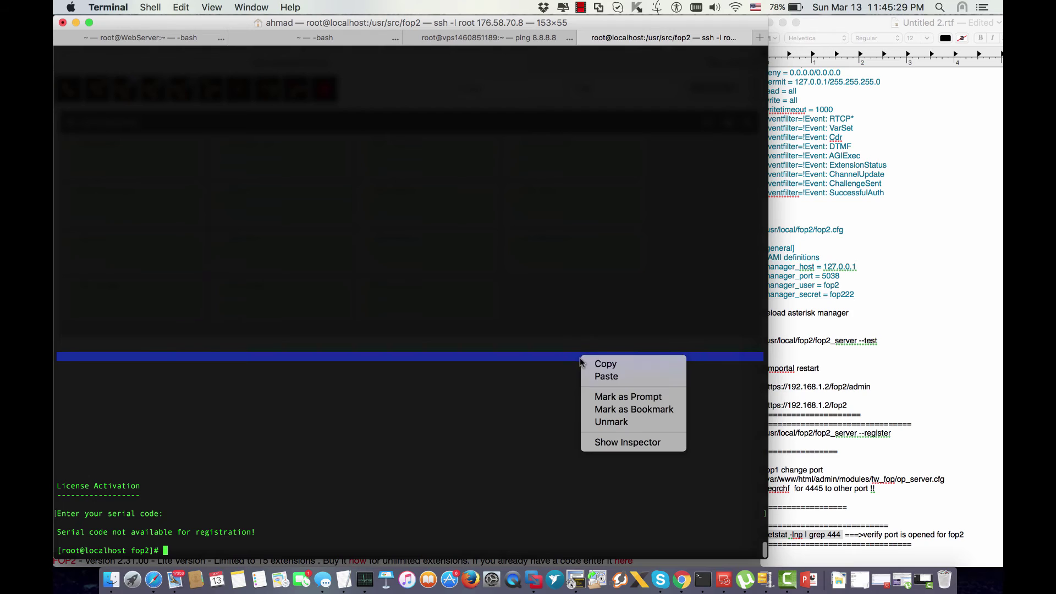
click(607, 371)
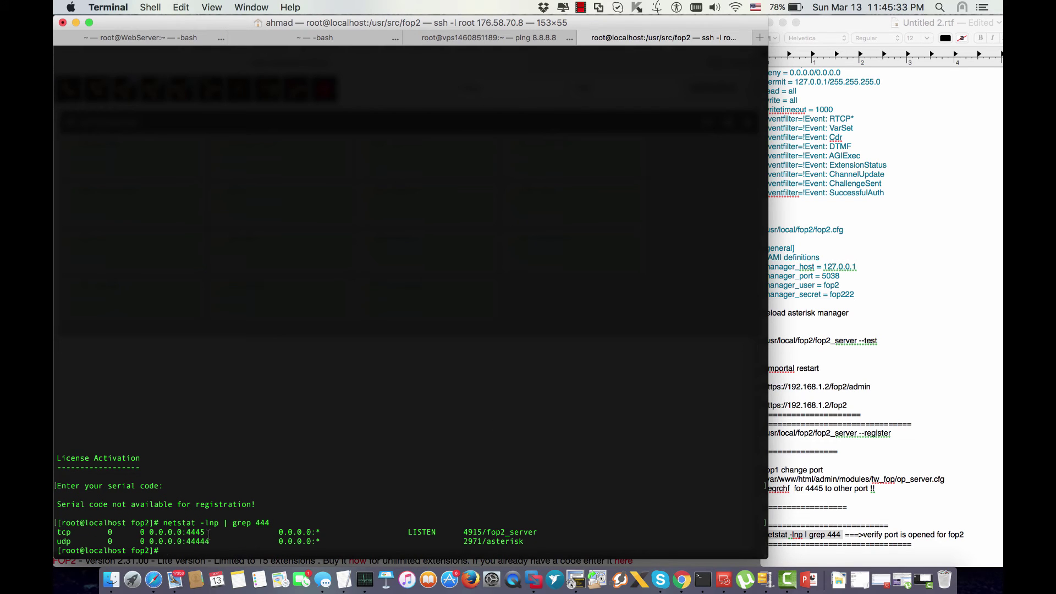
- Highlight the tcp 4445 line showing fop2_server listening, then return to the notes
drag(209, 532, 191, 531)
drag(488, 532, 515, 532)
click(504, 532)
triple_click(503, 532)
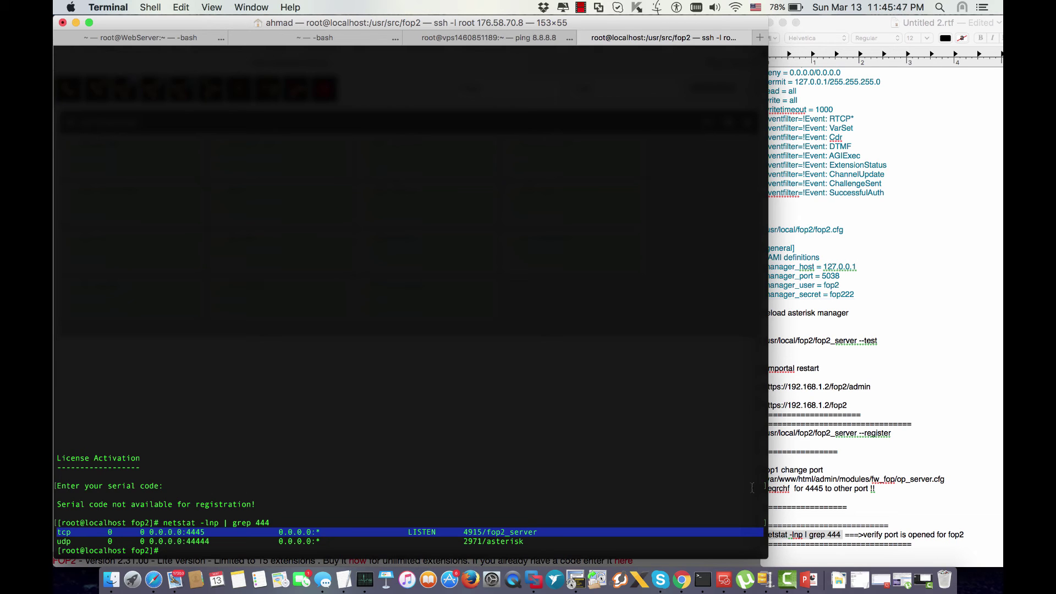
click(788, 480)
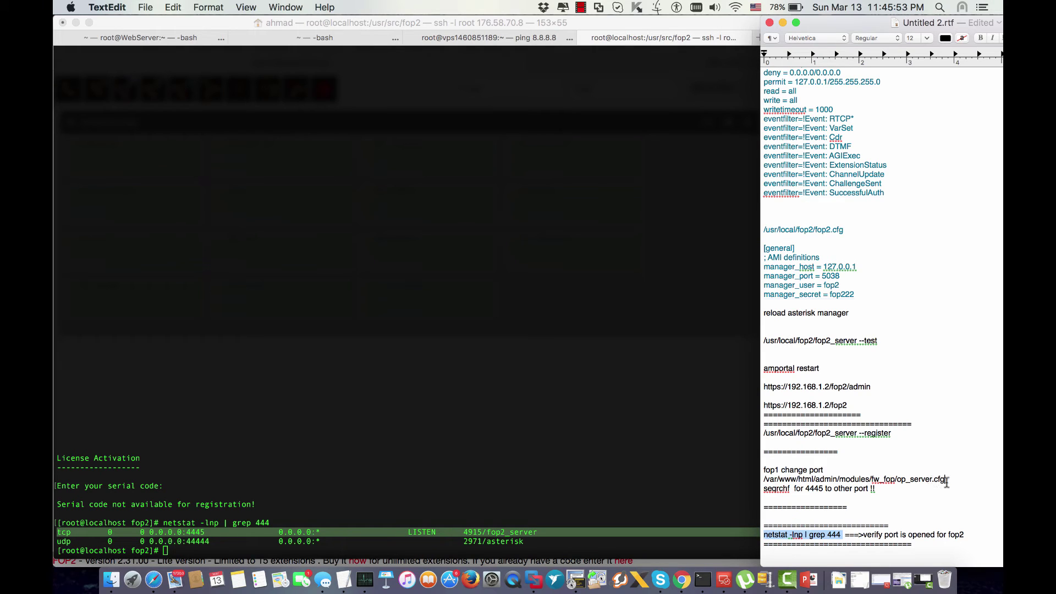
- Select the op_server.cfg path and the 4445 port value in the notes, then return to the panel page
drag(947, 480, 761, 480)
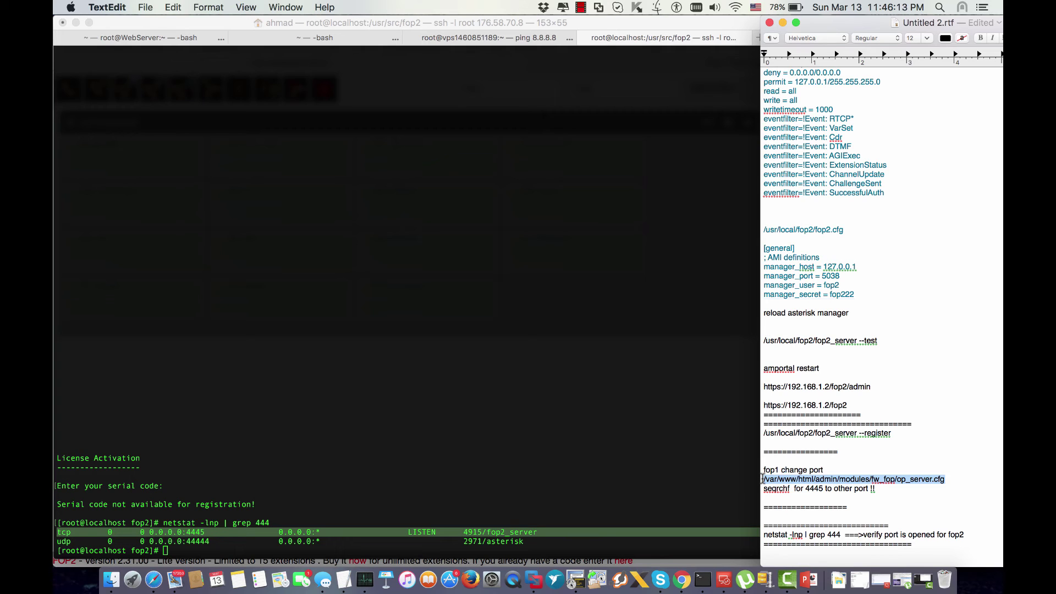
click(783, 475)
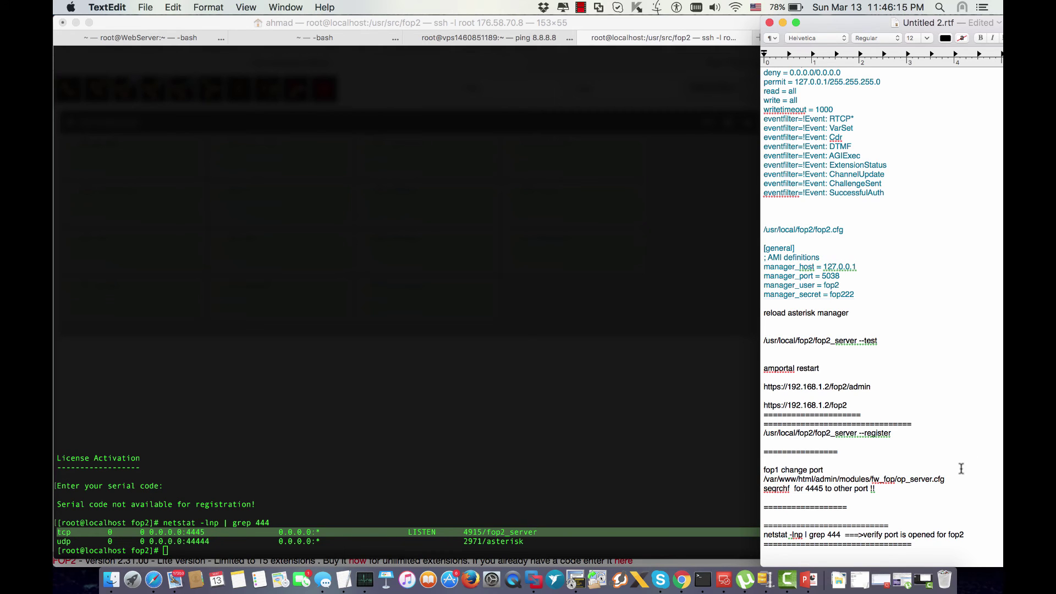
drag(945, 480, 765, 479)
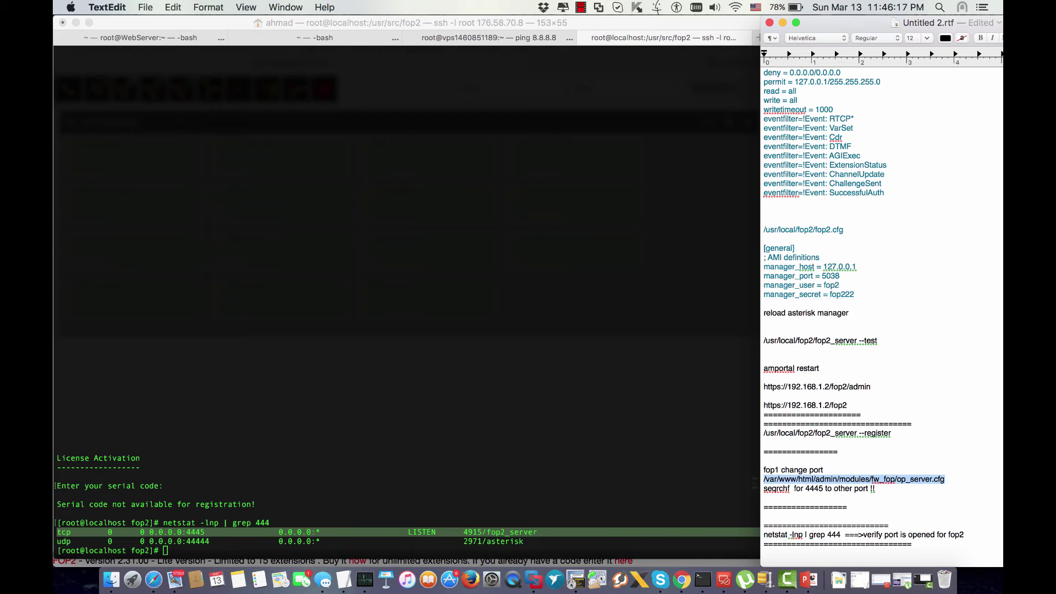
click(808, 483)
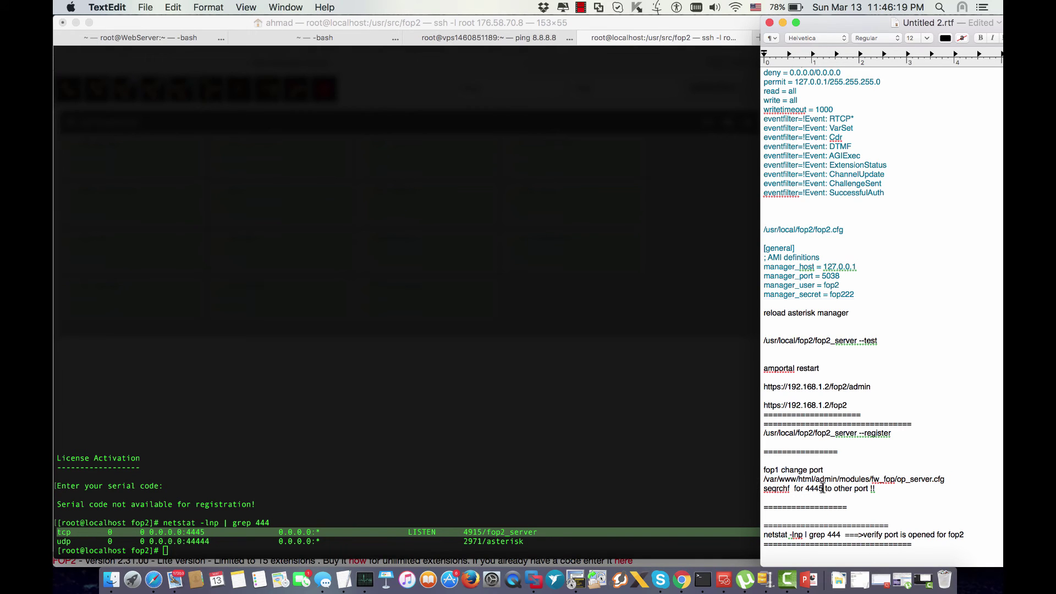
drag(805, 489, 825, 490)
click(153, 579)
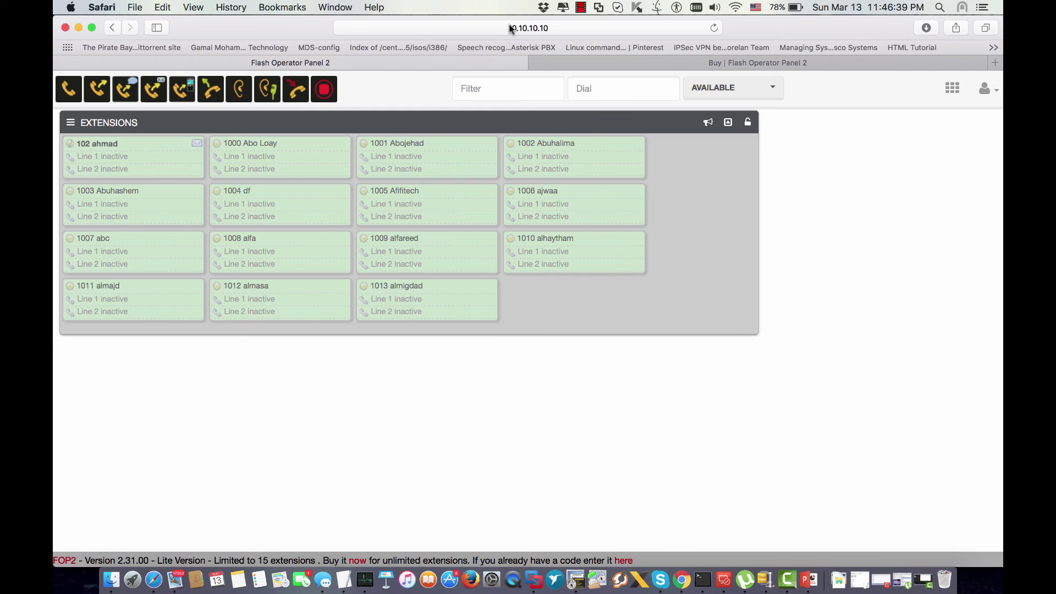
- Load 10.10.10.10:6123/fop2/admin/ and go to the Groups section showing the Add Group form
click(531, 29)
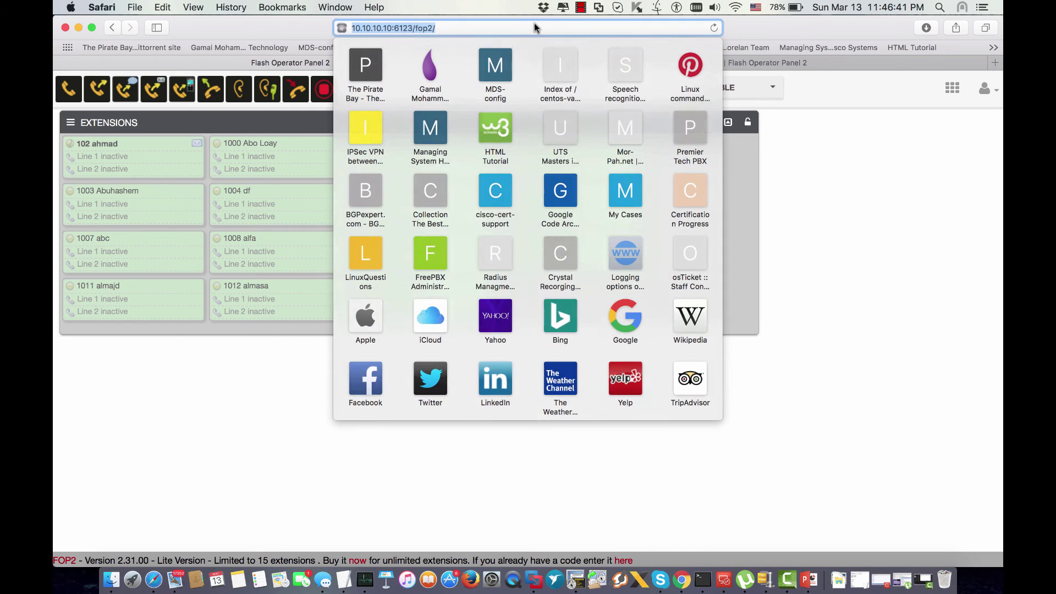
text(am)
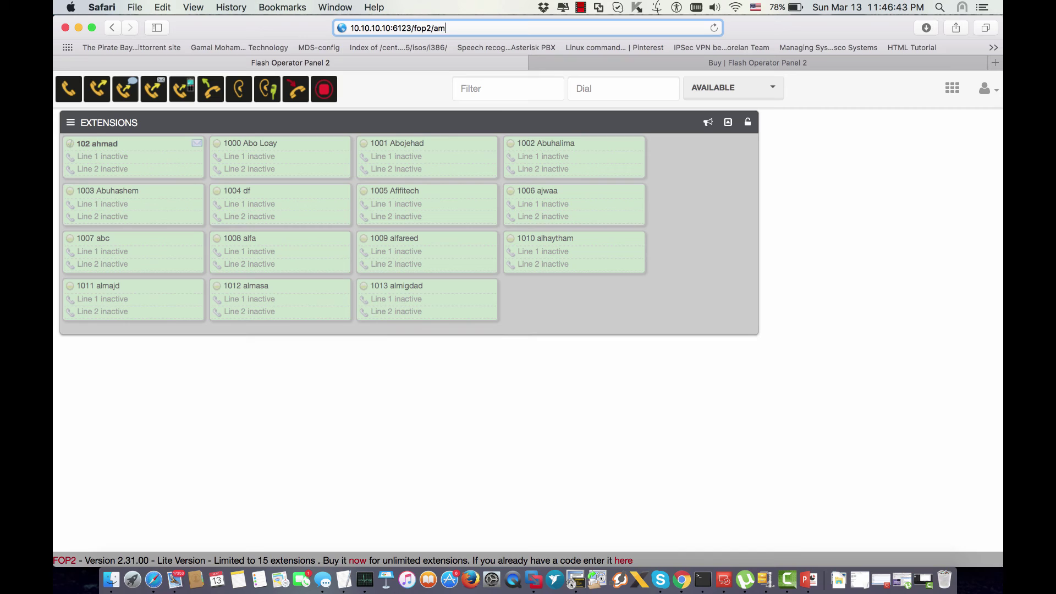
key(BackSpace)
text(dmin)
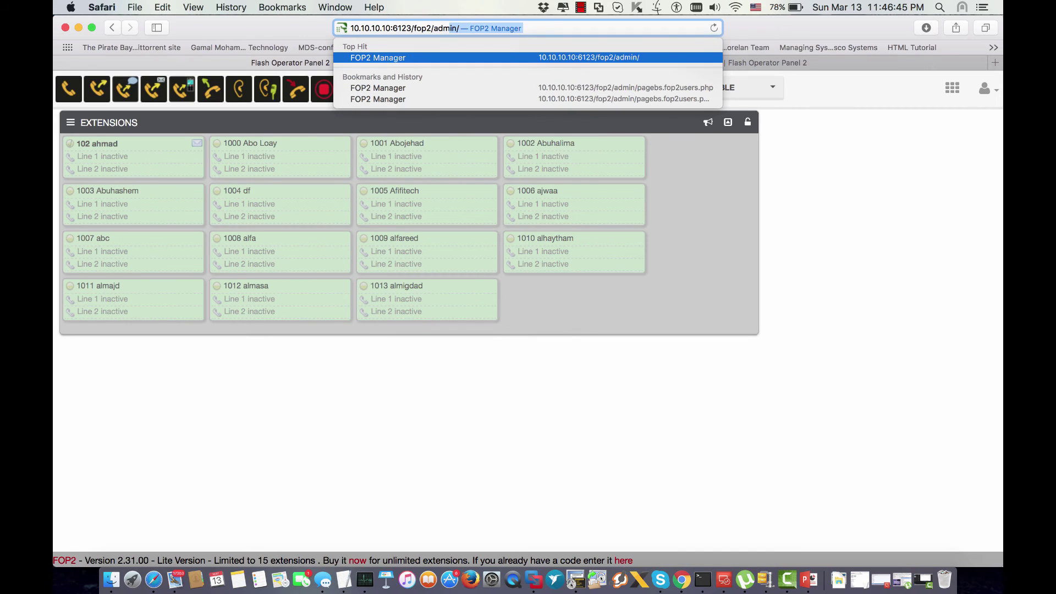
key(Return)
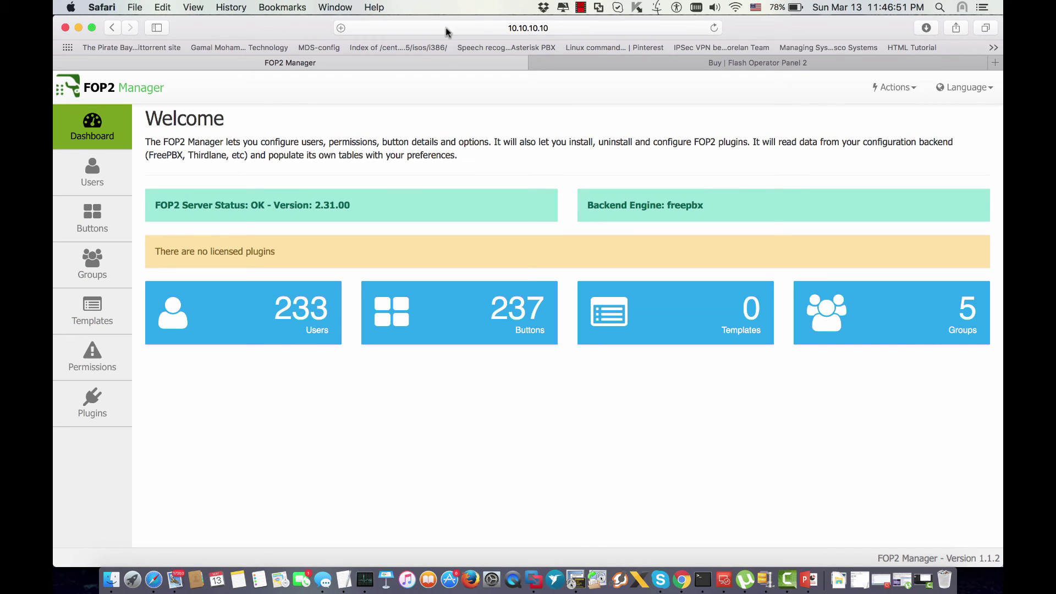
click(522, 28)
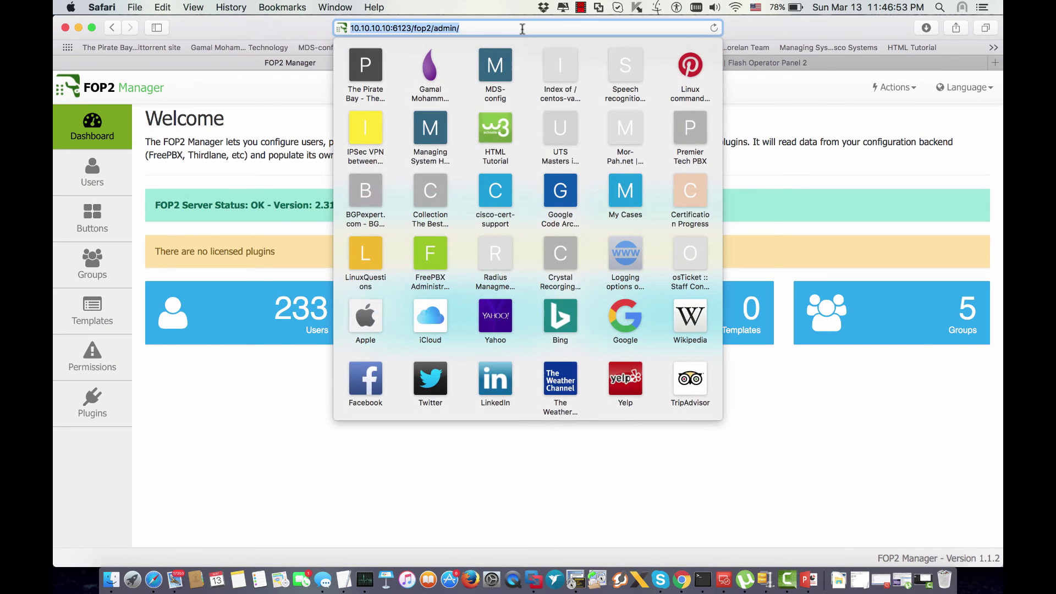
click(169, 488)
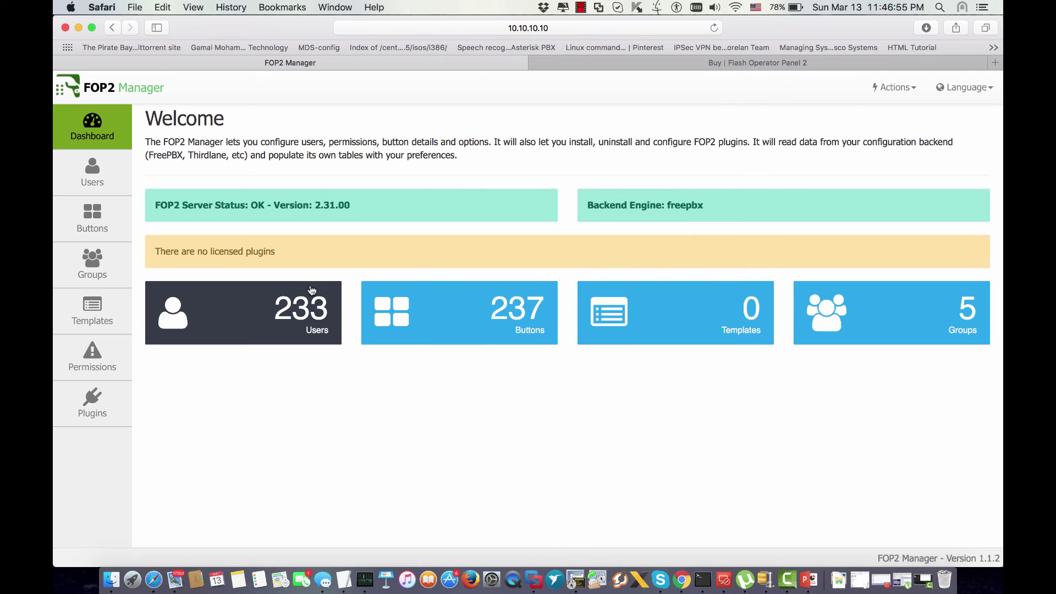
click(94, 272)
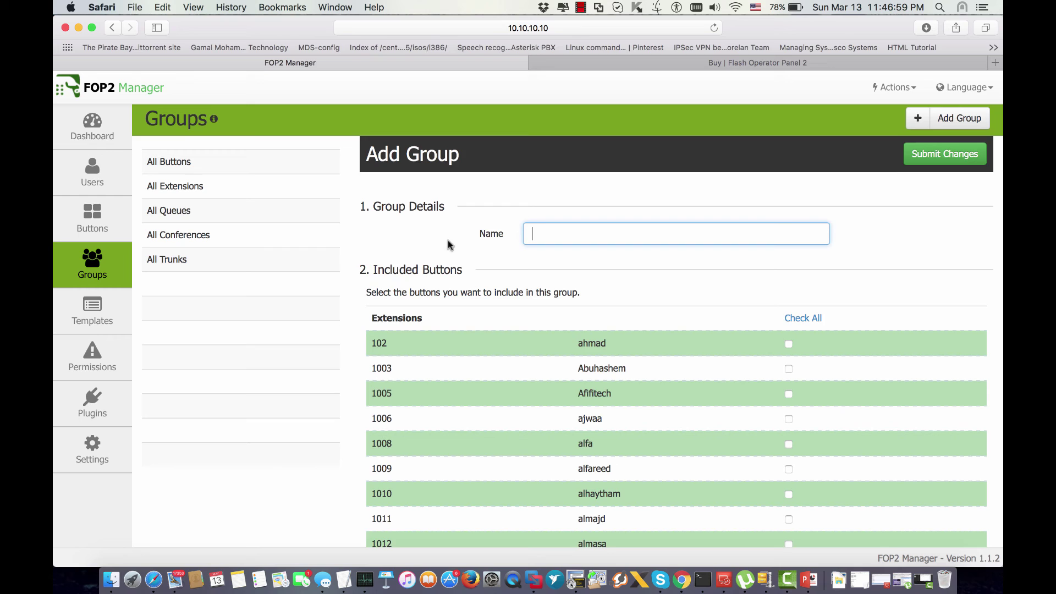
scroll(460, 245, down, 5)
scroll(460, 246, down, 10)
scroll(460, 245, down, 8)
scroll(461, 245, up, 8)
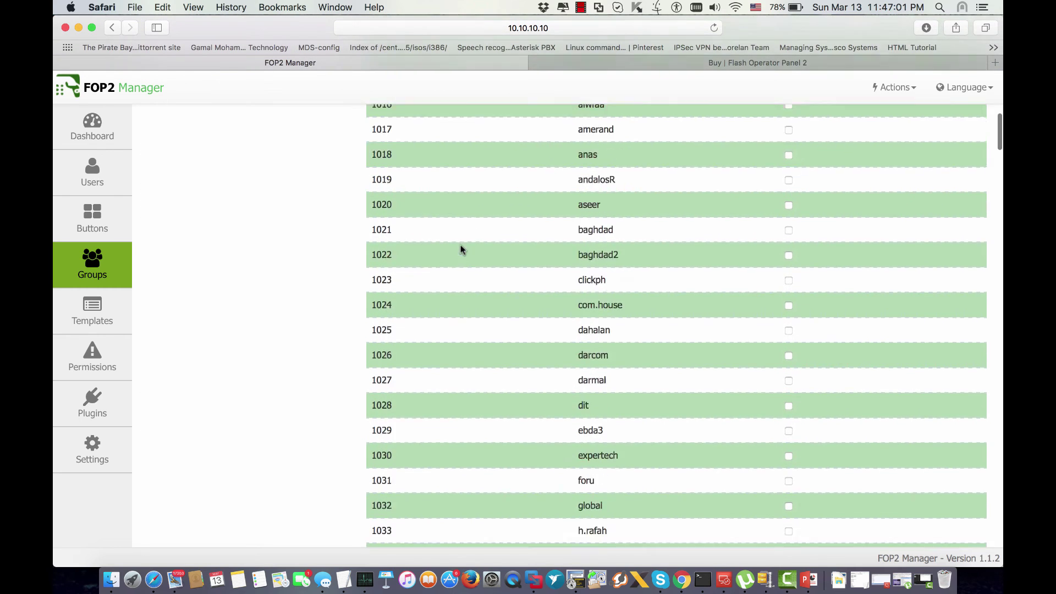
scroll(460, 245, up, 15)
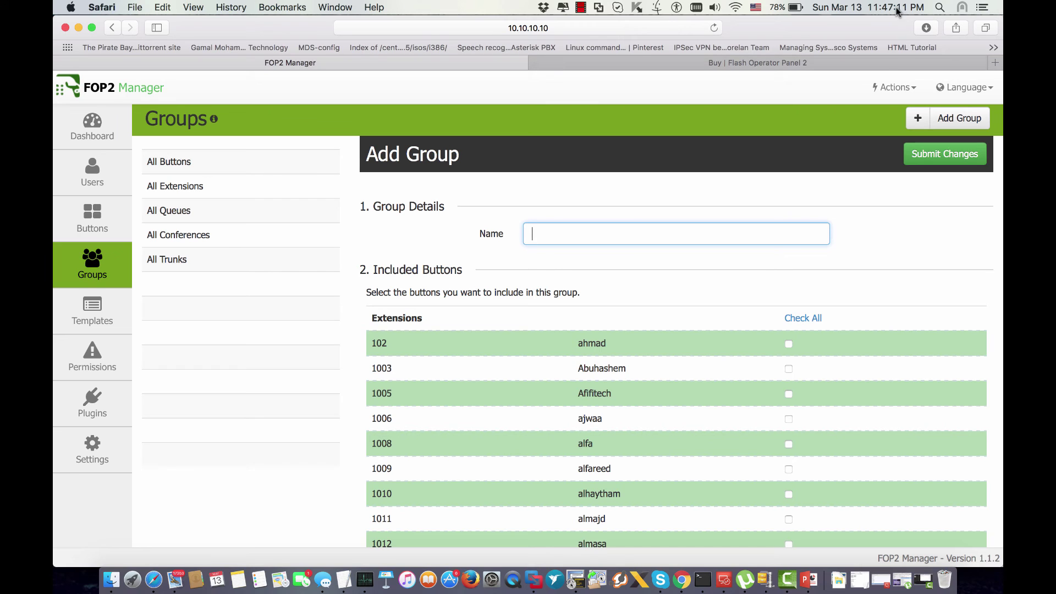
- Create a new group named test1 and save it
click(893, 87)
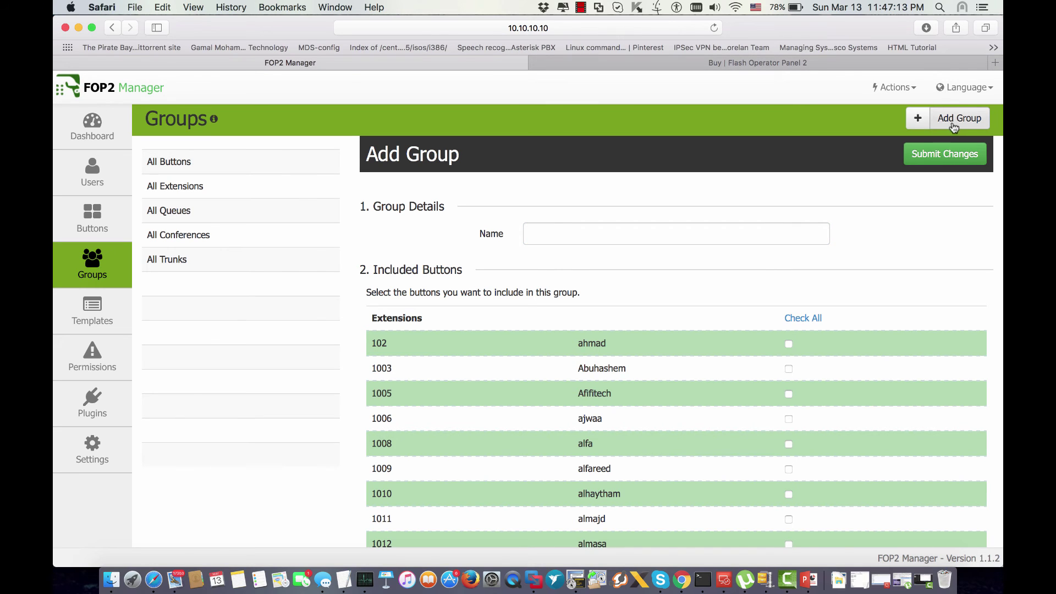
click(918, 118)
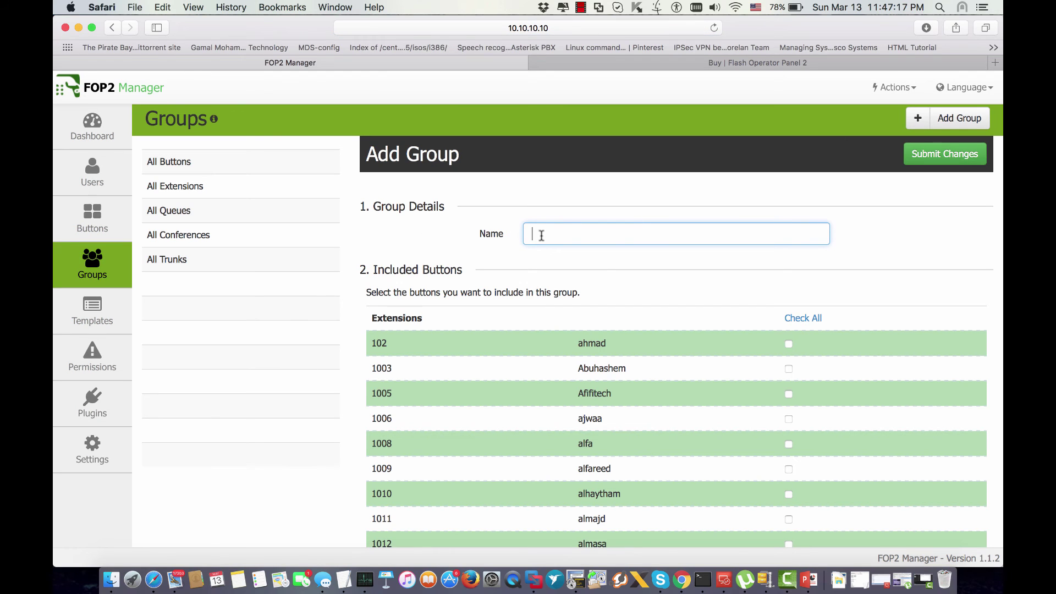
text(test1)
click(959, 155)
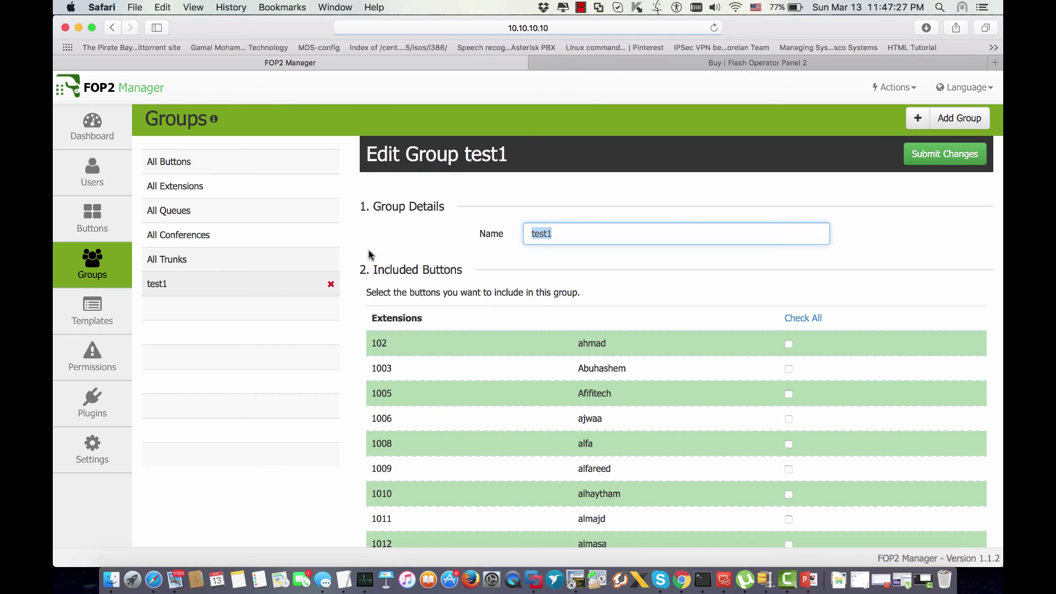
scroll(517, 270, down, 3)
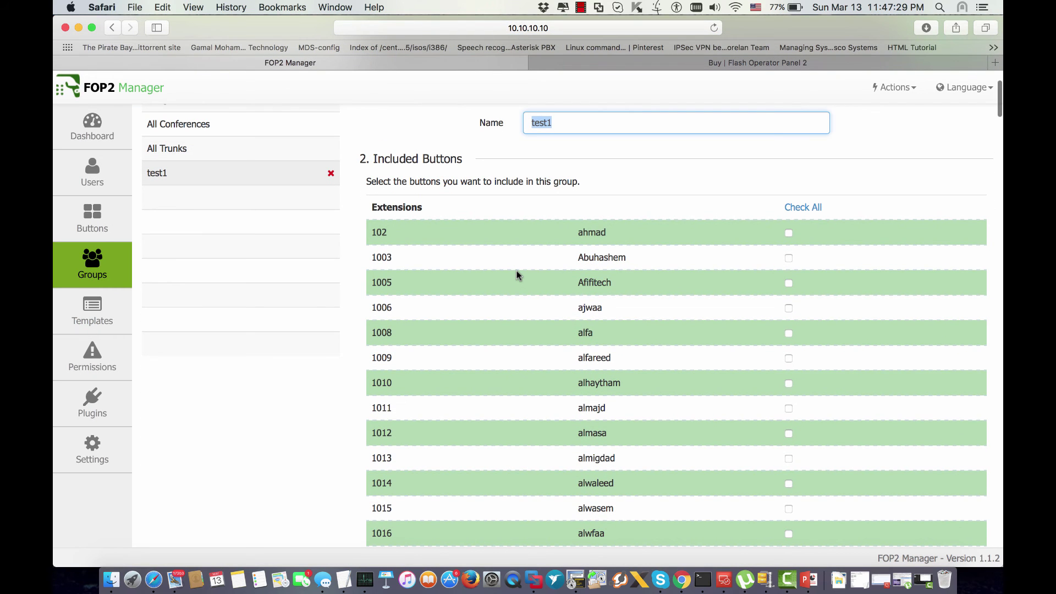
right_click(517, 271)
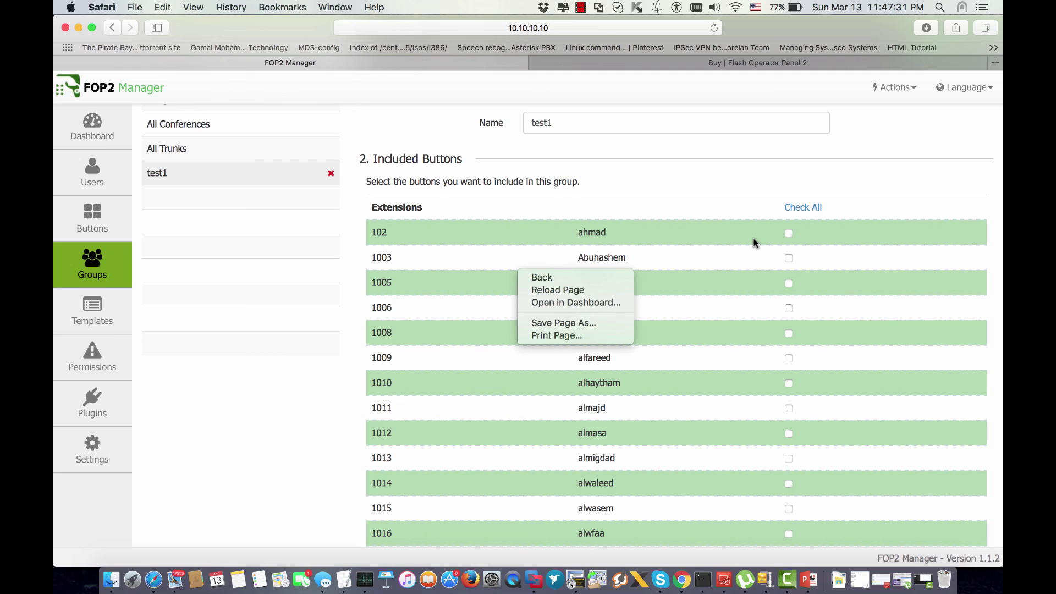
click(698, 200)
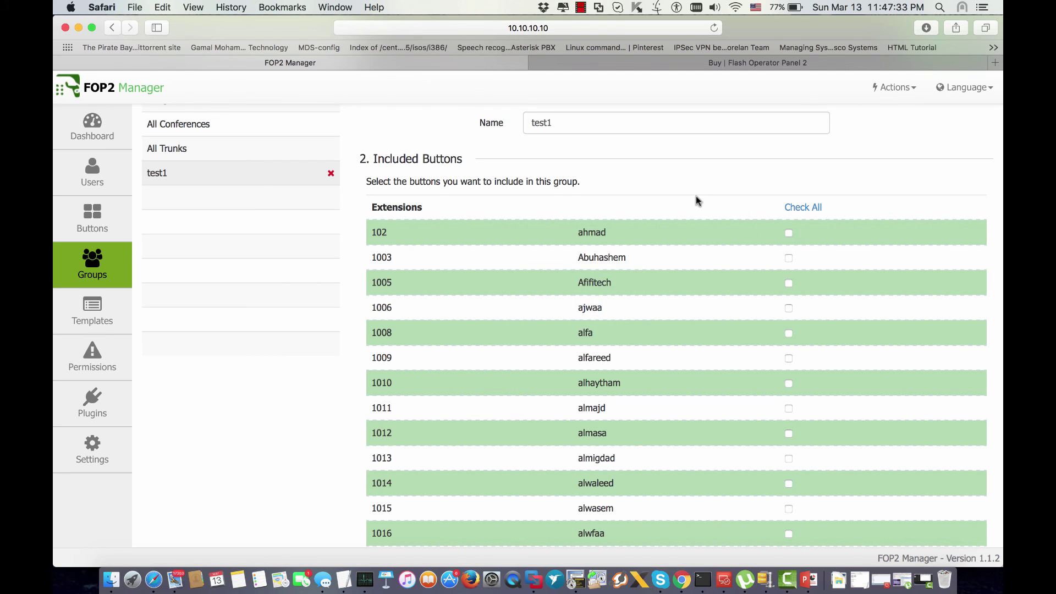
drag(562, 124, 527, 123)
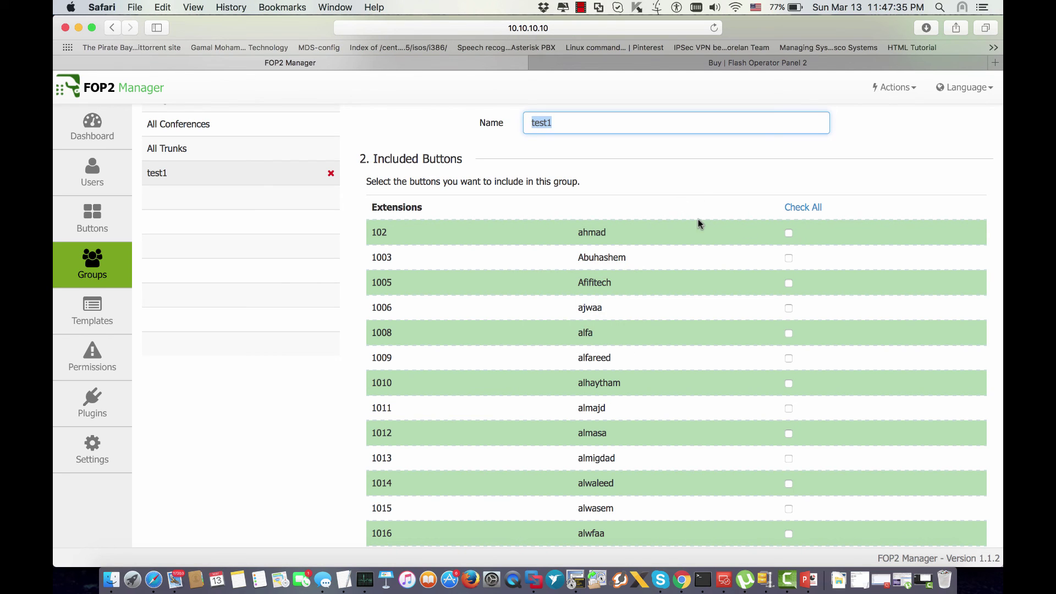
- Include extensions 102, 1003, 1005 and 1006 in group test1 and save the changes
click(789, 233)
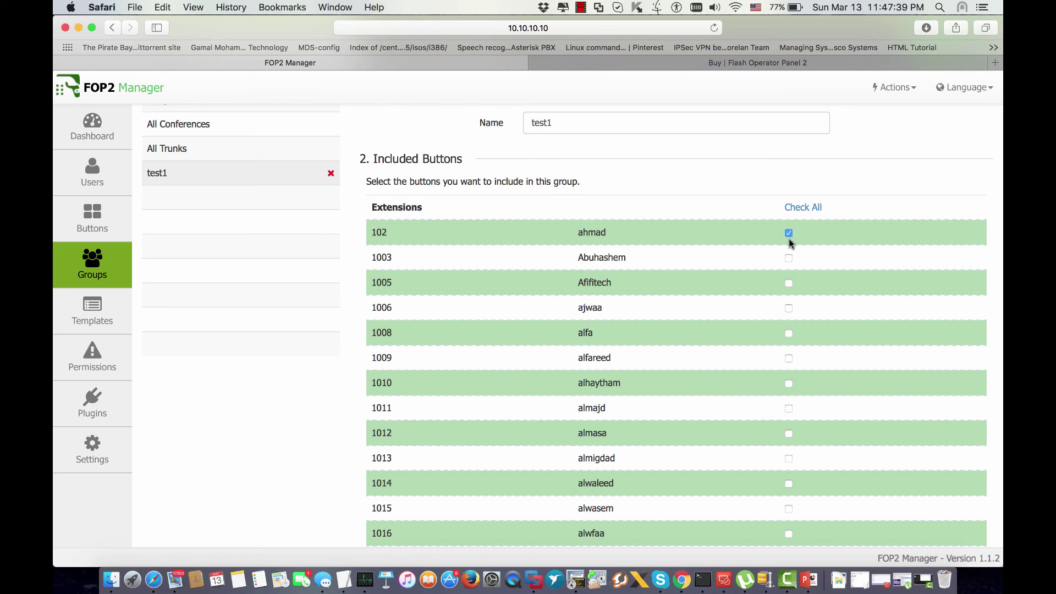
click(789, 258)
click(788, 283)
click(789, 308)
scroll(789, 310, down, 10)
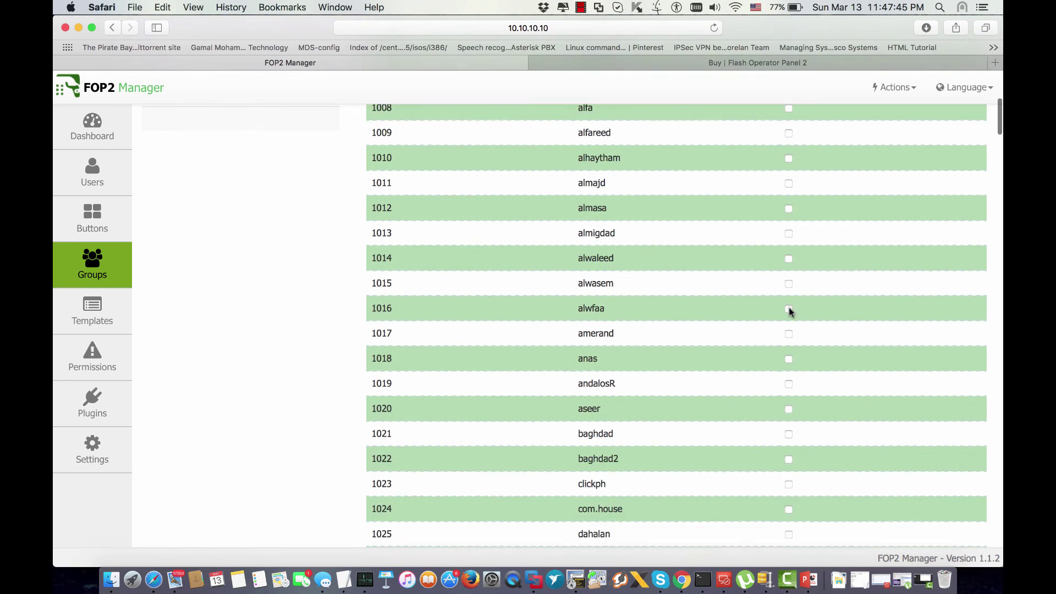
scroll(789, 310, down, 5)
scroll(788, 311, down, 5)
scroll(789, 310, up, 20)
scroll(789, 312, down, 1)
click(926, 153)
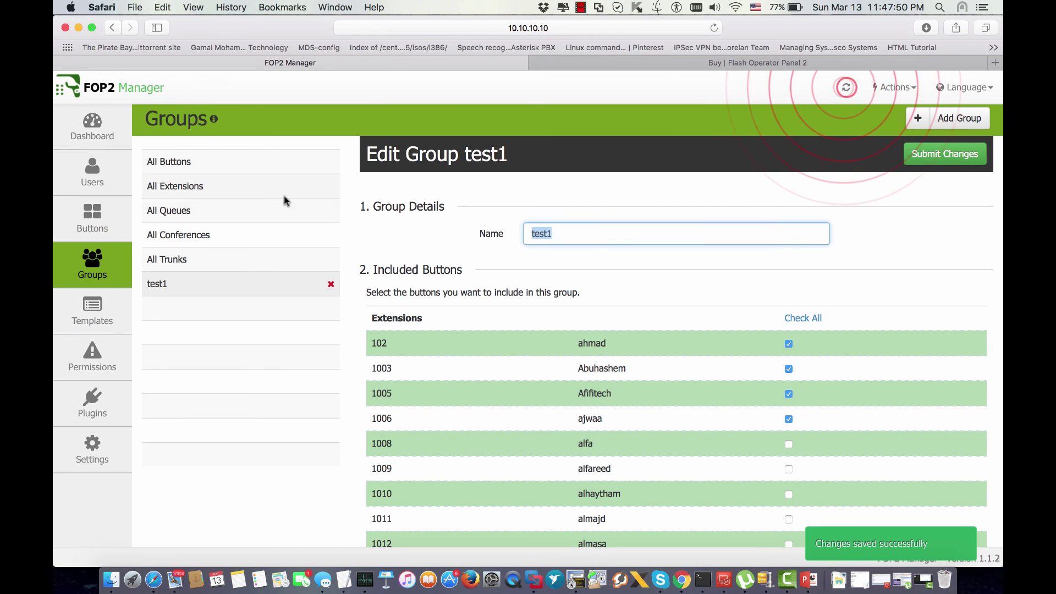
- Add user with Extension 2007 restricted to the test1 group and submit the changes
click(98, 171)
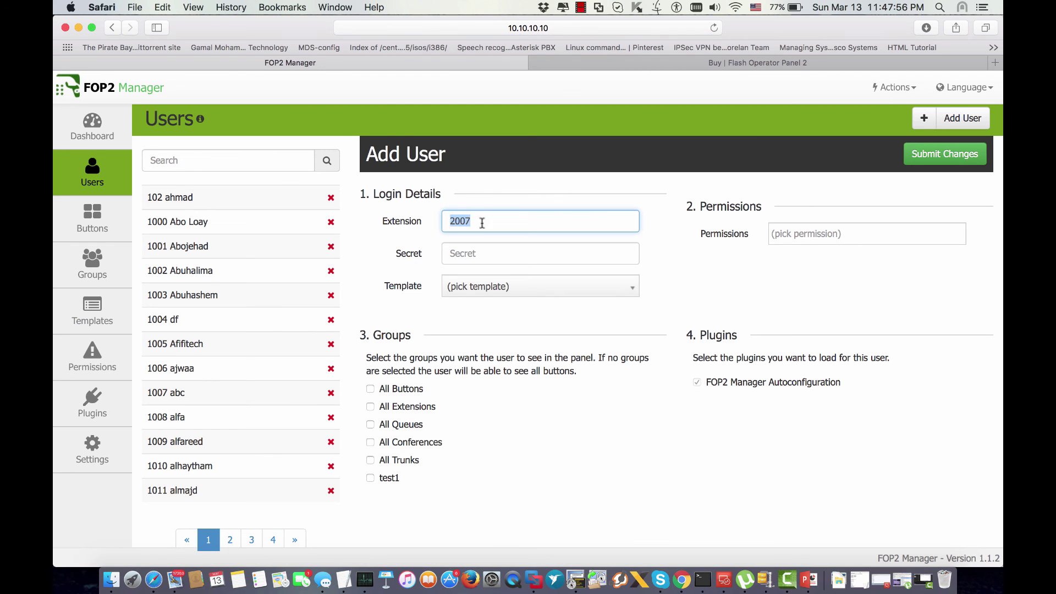
click(803, 233)
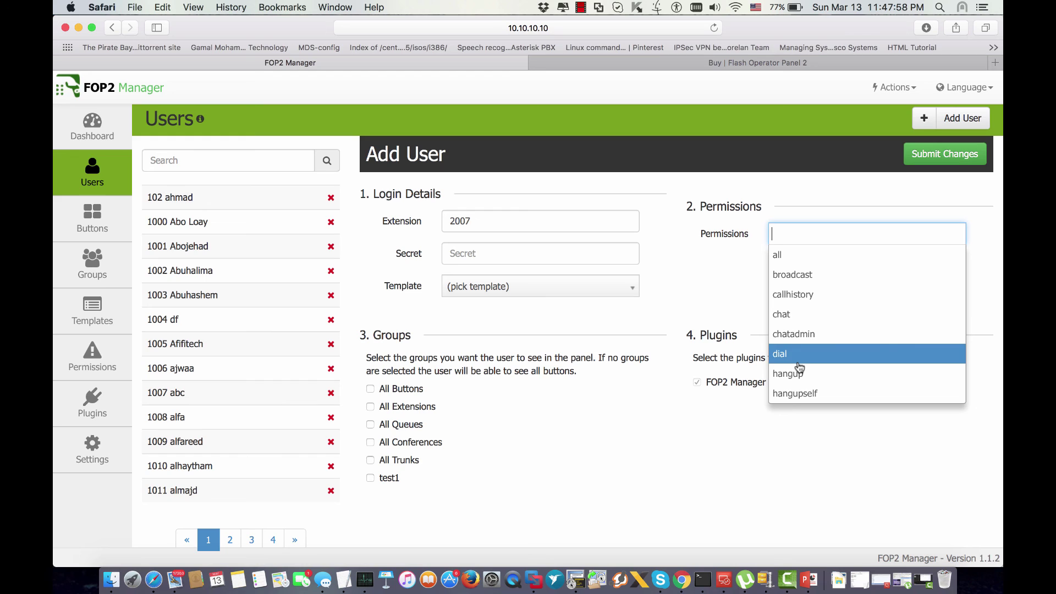
click(739, 283)
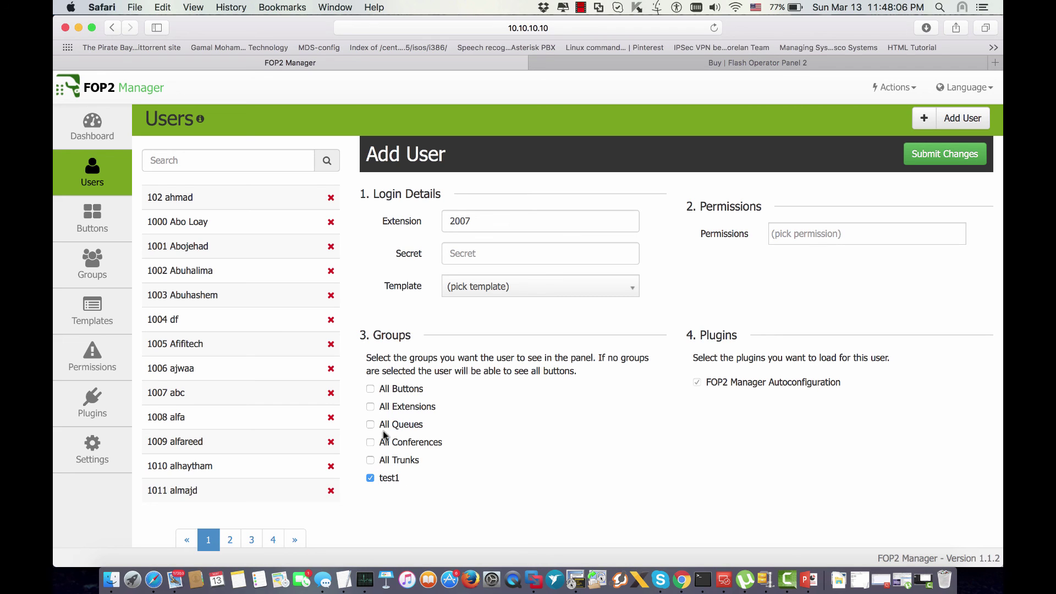
drag(373, 335, 414, 338)
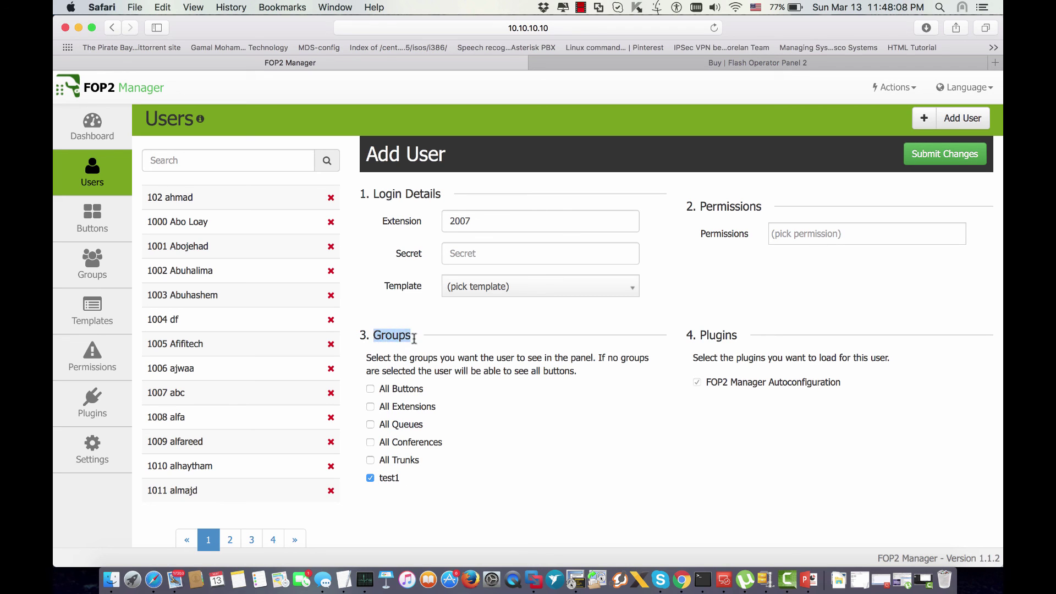
drag(404, 481, 380, 479)
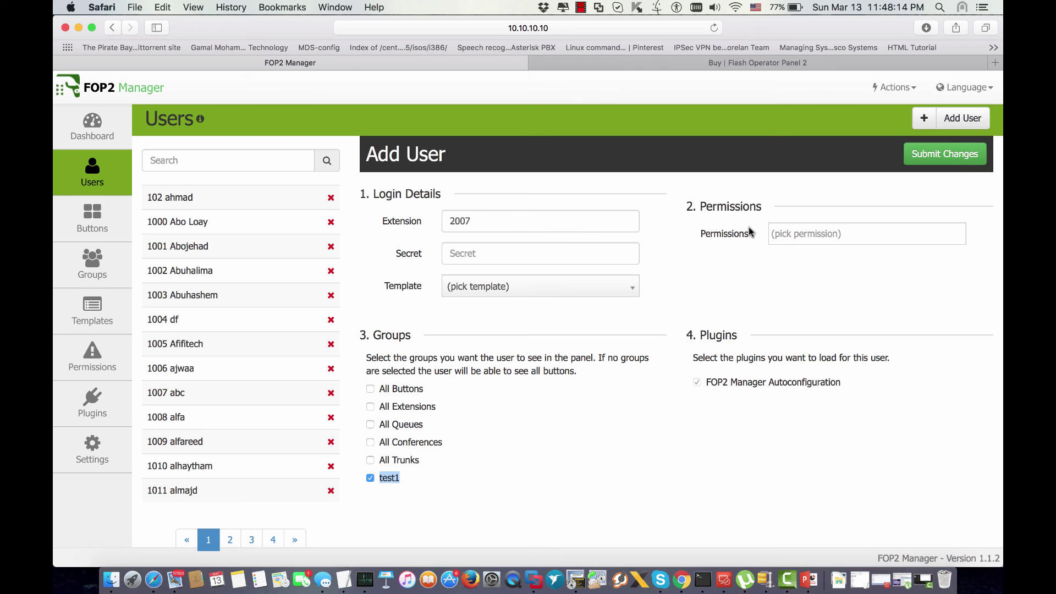
click(772, 234)
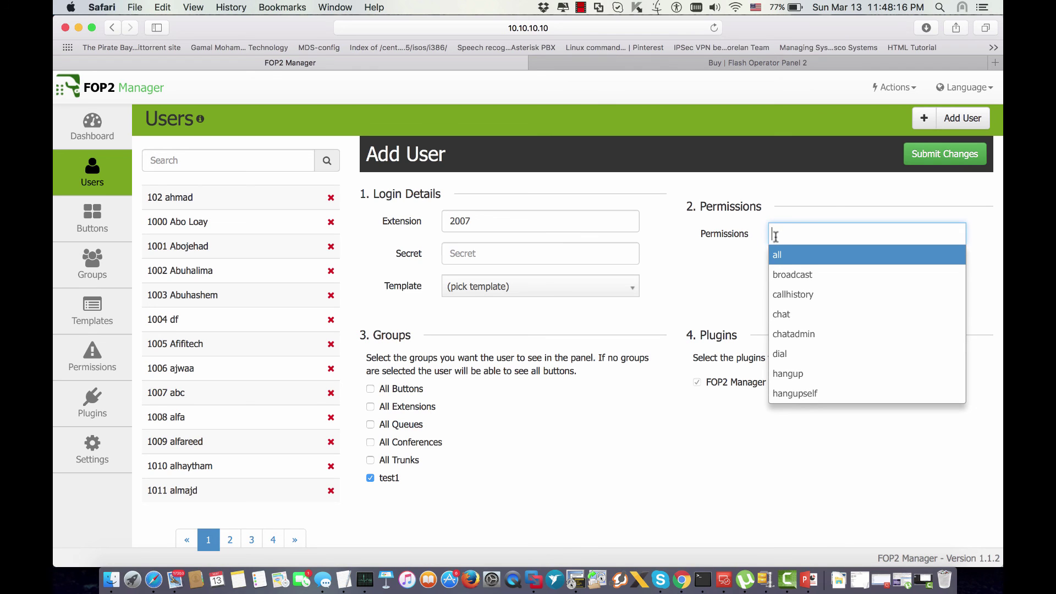
click(741, 285)
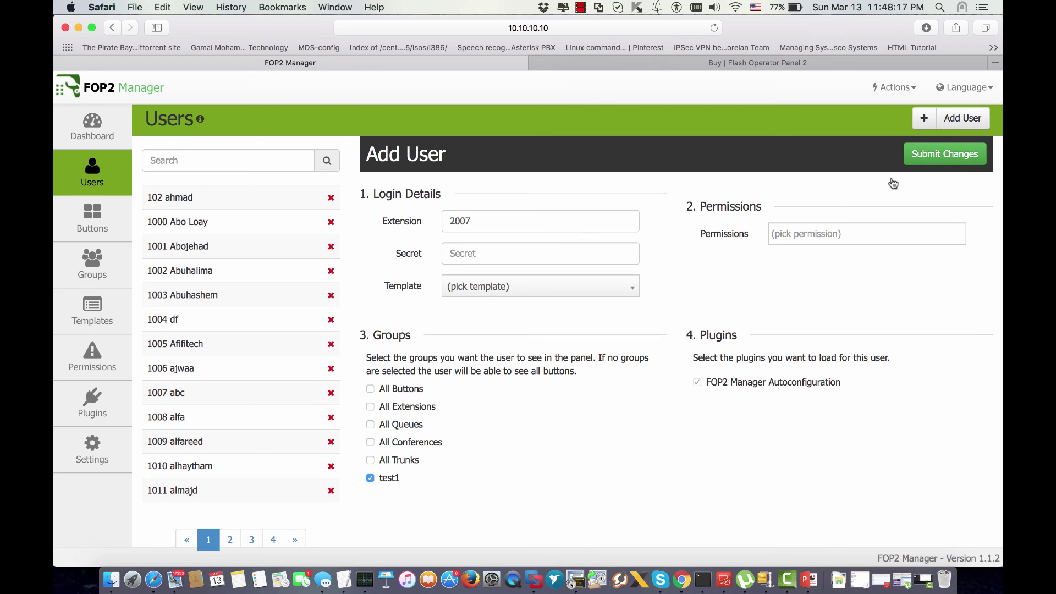
click(933, 155)
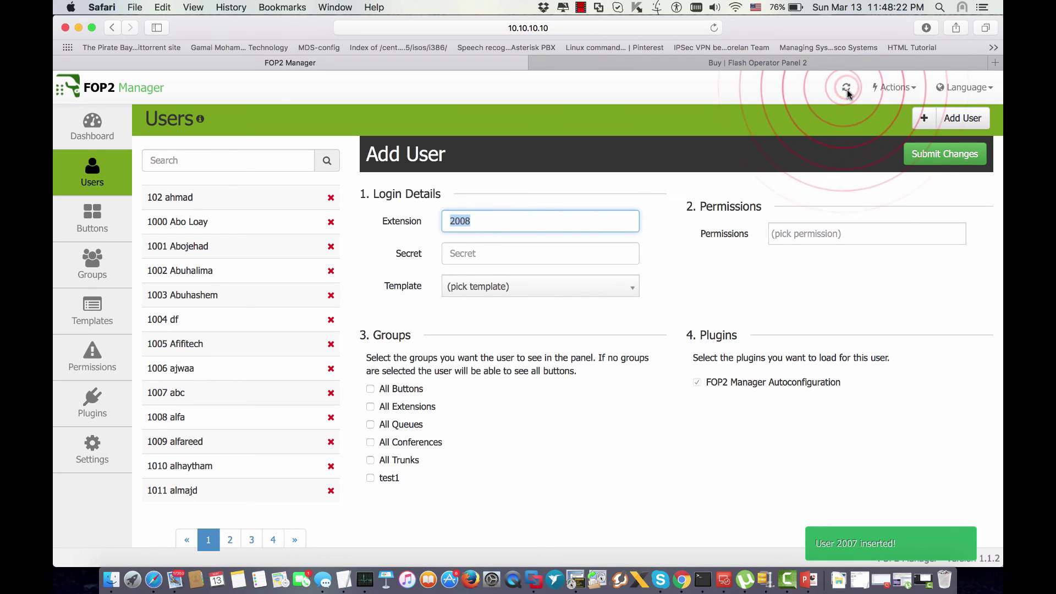
- Reload FOP2 and accept the confirmation so the new user takes effect
click(847, 87)
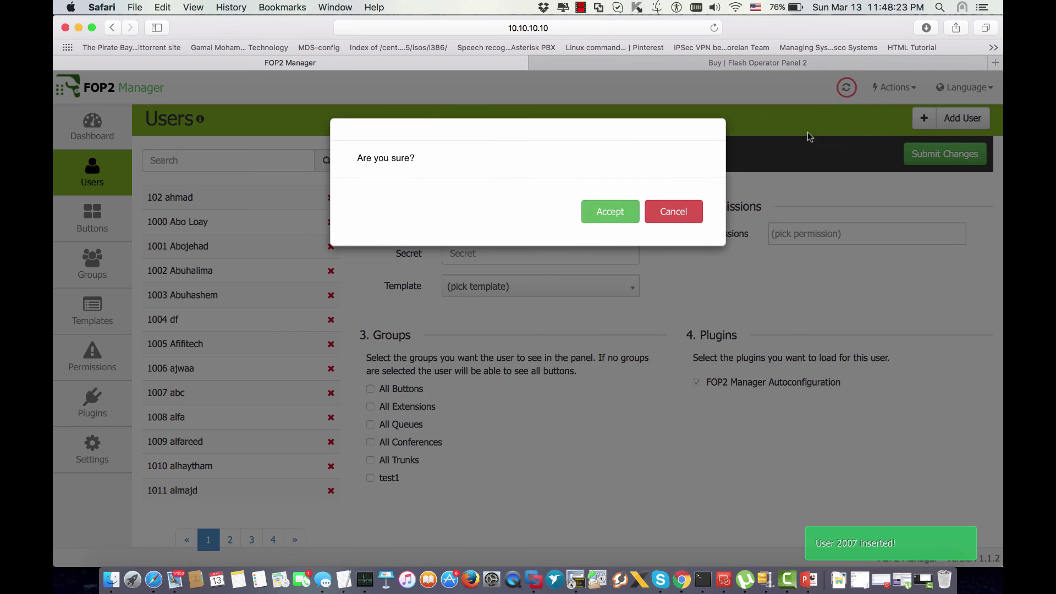
click(610, 212)
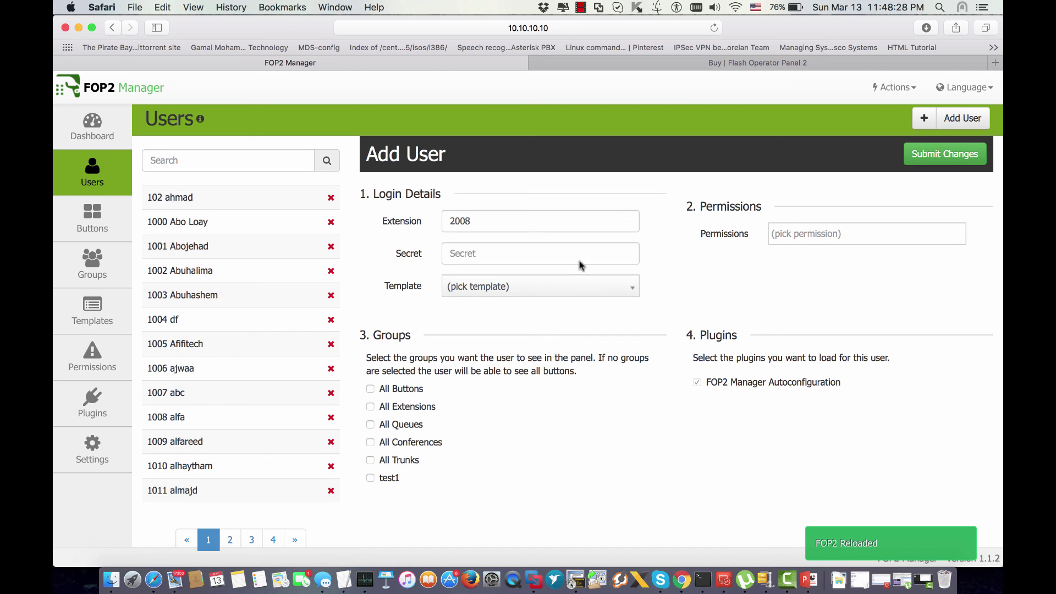
scroll(376, 370, down, 10)
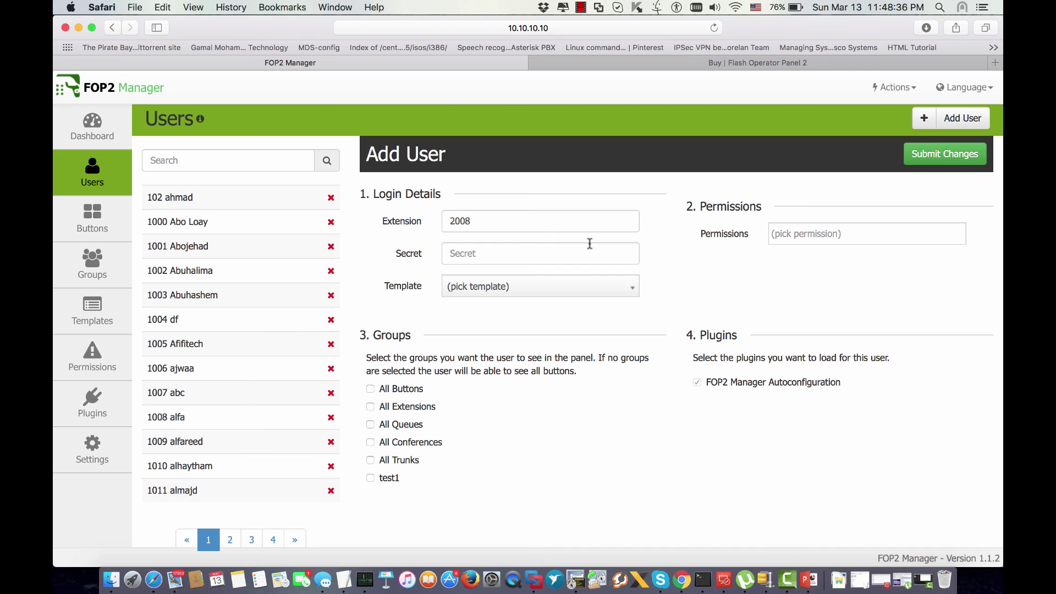
- Switch from FOP2 Manager to the Seldom Tutorials PowerPoint slide via the Dock
click(807, 580)
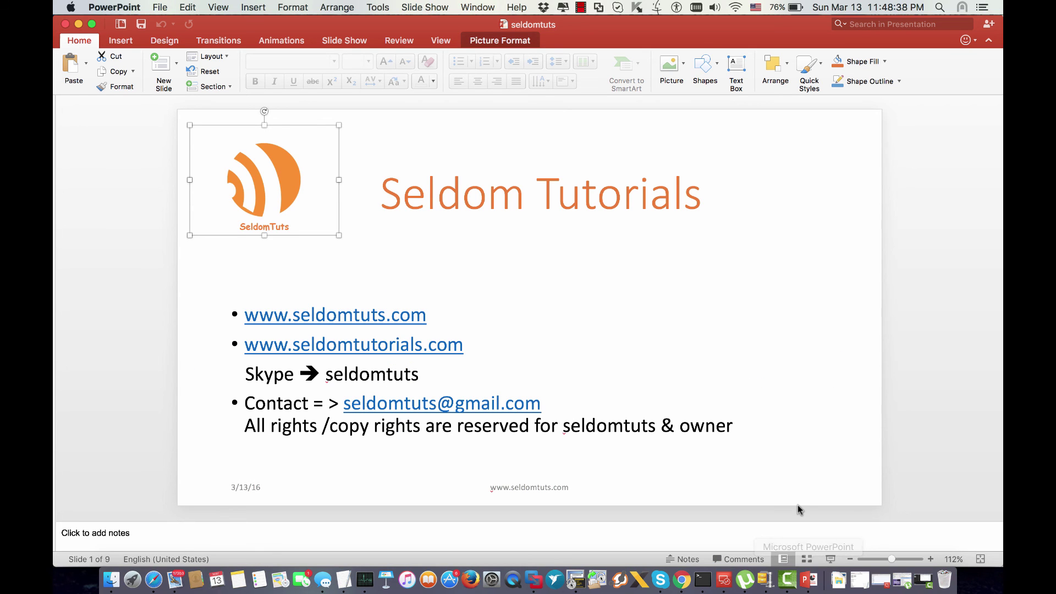